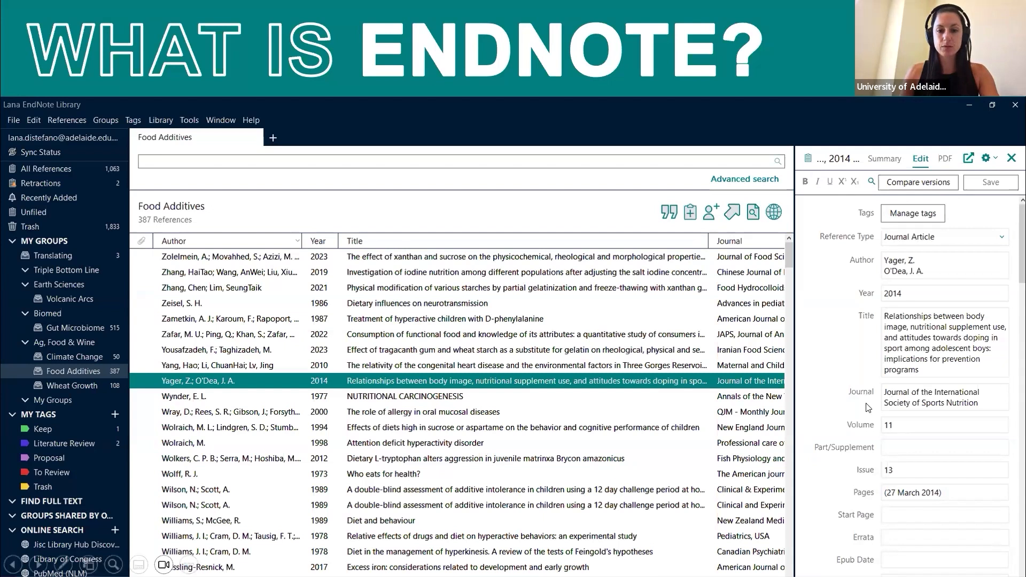
# - Leave the slideshow, switch to the browser and open the EndNote guide from the library's 'How Do I' guides under Reference & manage information
pyautogui.press('Escape')
pyautogui.click(180, 563)
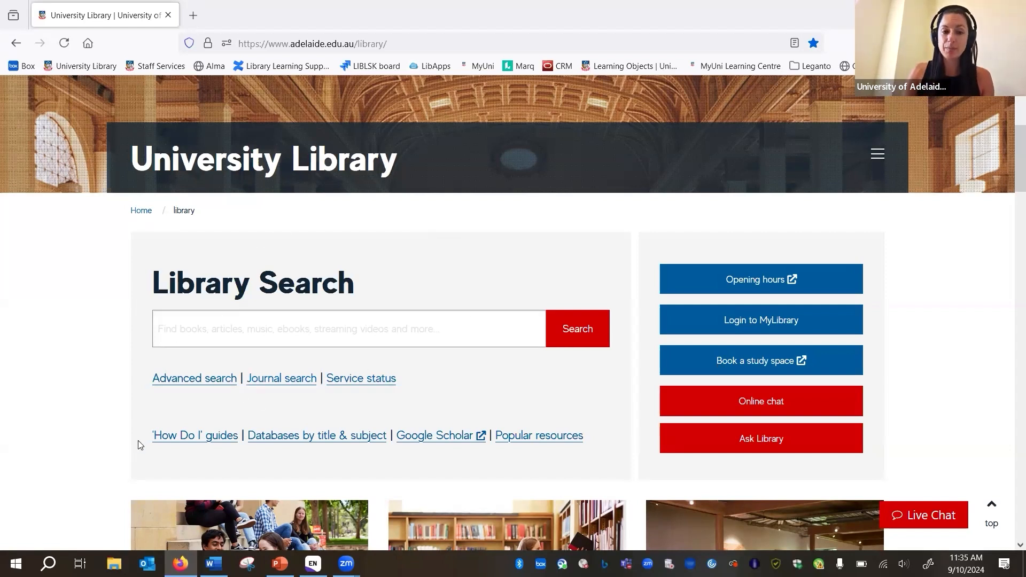
pyautogui.click(198, 444)
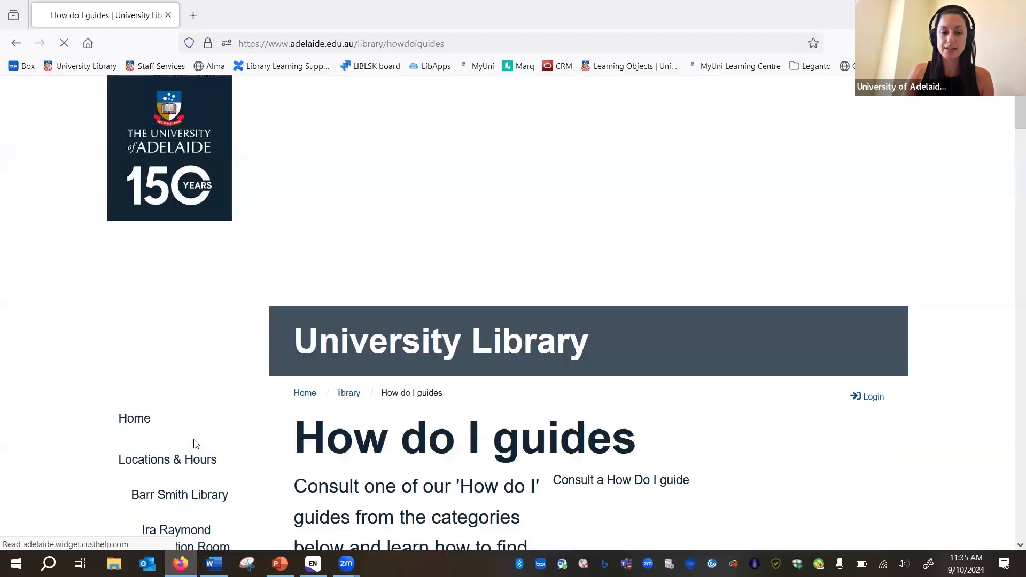
pyautogui.scroll(-10, 553, 391)
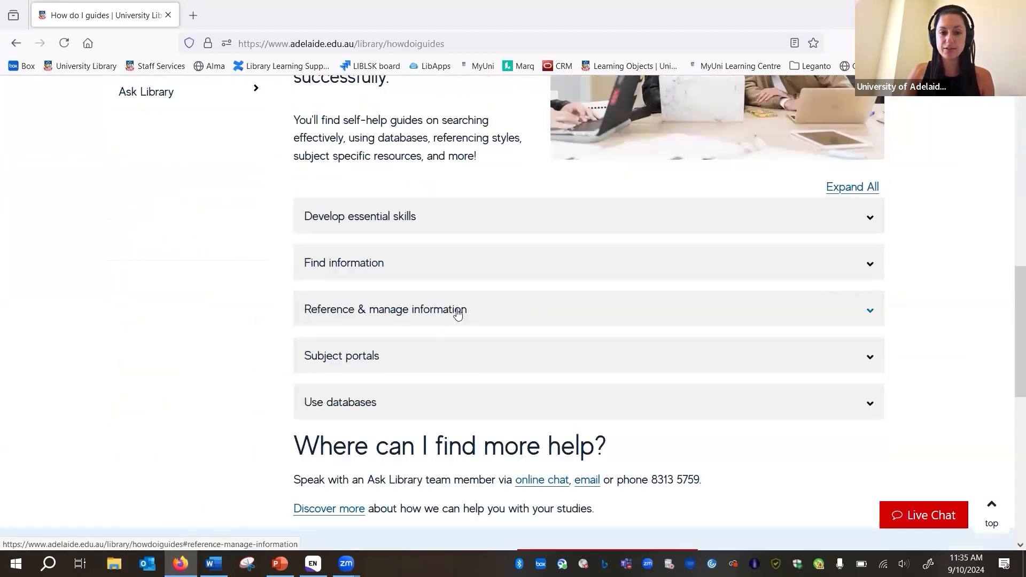
pyautogui.click(457, 311)
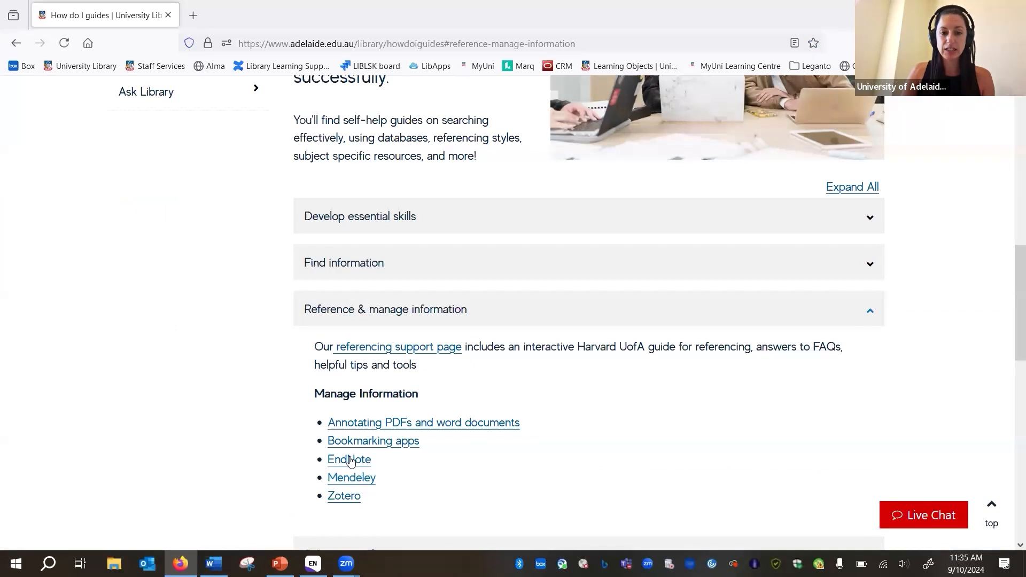
pyautogui.click(350, 468)
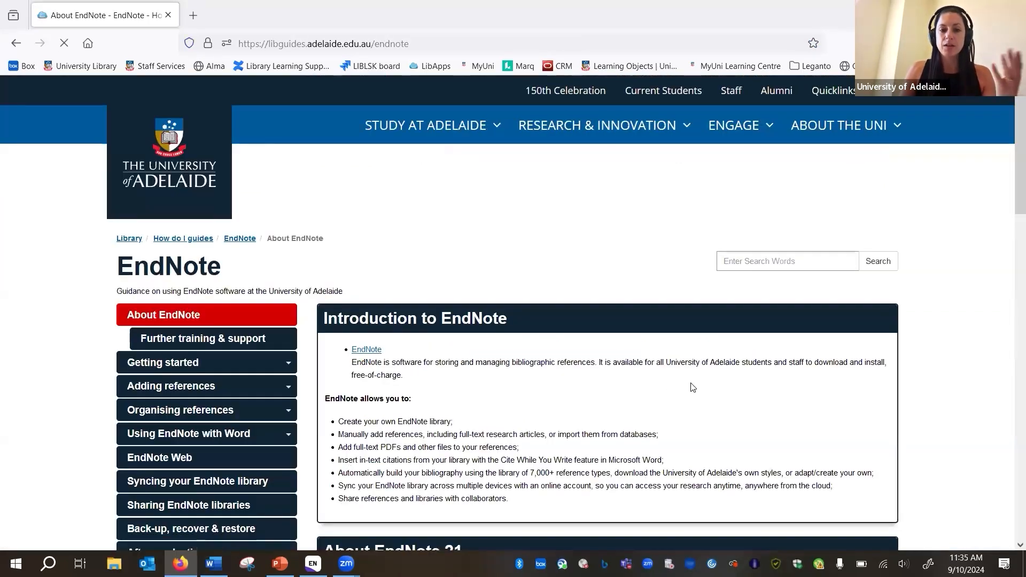
pyautogui.scroll(-2, 692, 348)
pyautogui.scroll(-1, 693, 348)
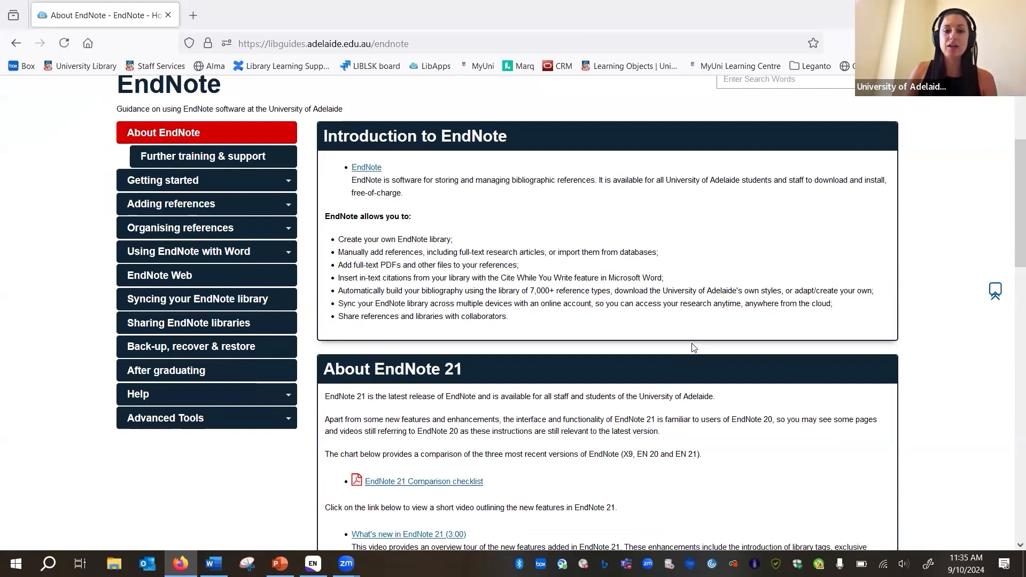
# - Open the guide's Getting started page and review the installation instructions for University and personal computers
pyautogui.click(170, 183)
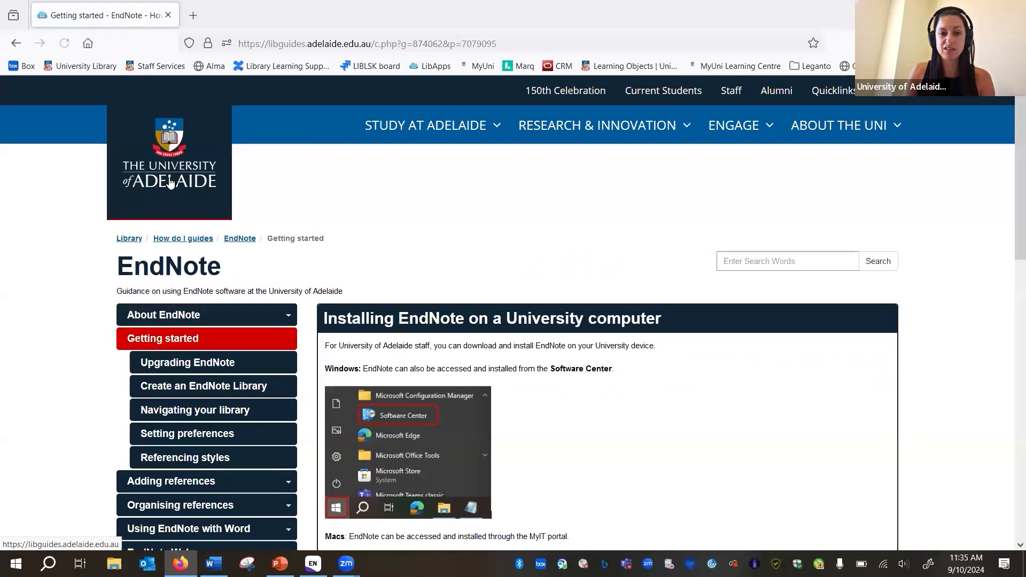
pyautogui.scroll(-4, 751, 401)
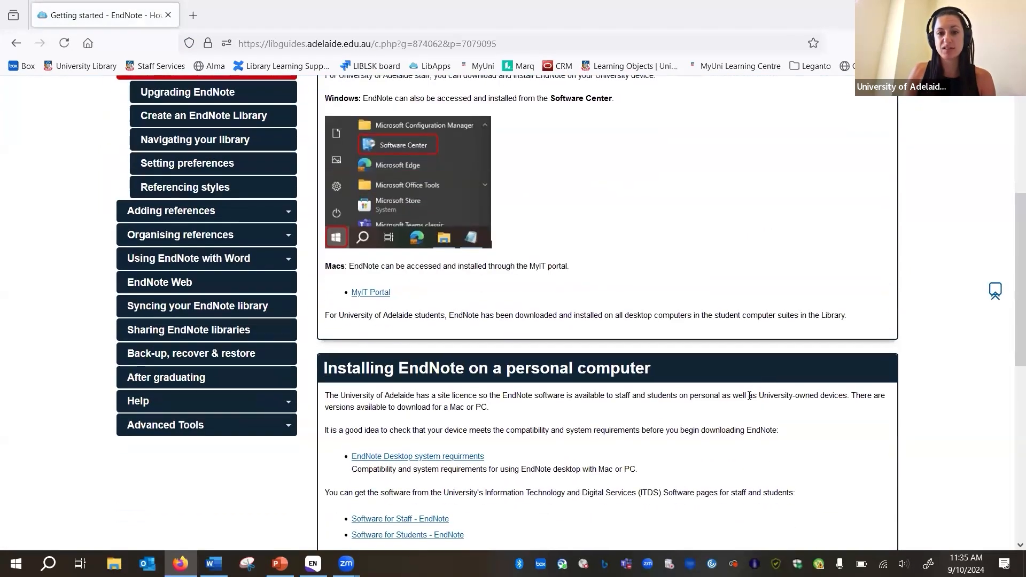
pyautogui.scroll(2, 579, 176)
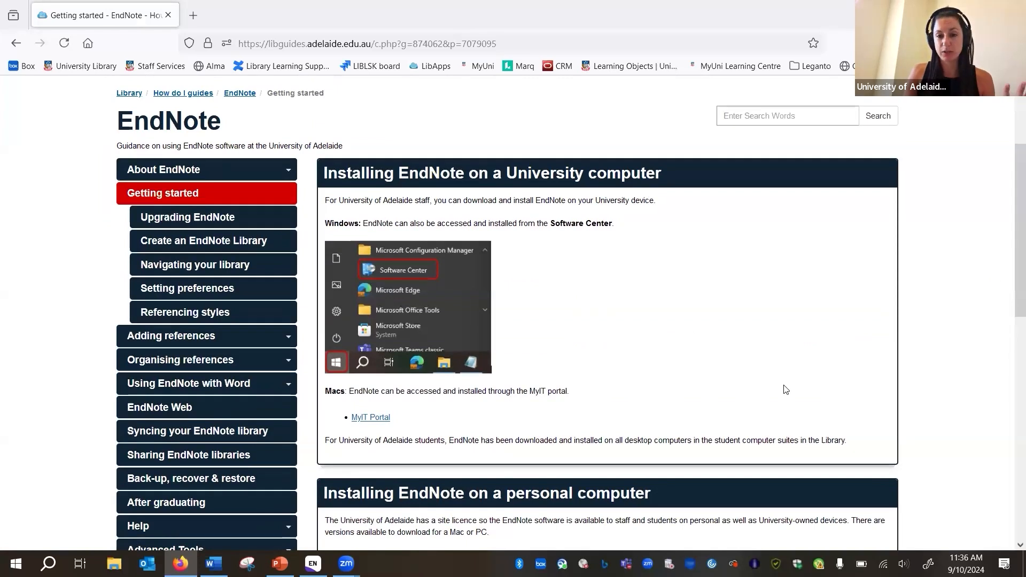
pyautogui.scroll(-5, 786, 389)
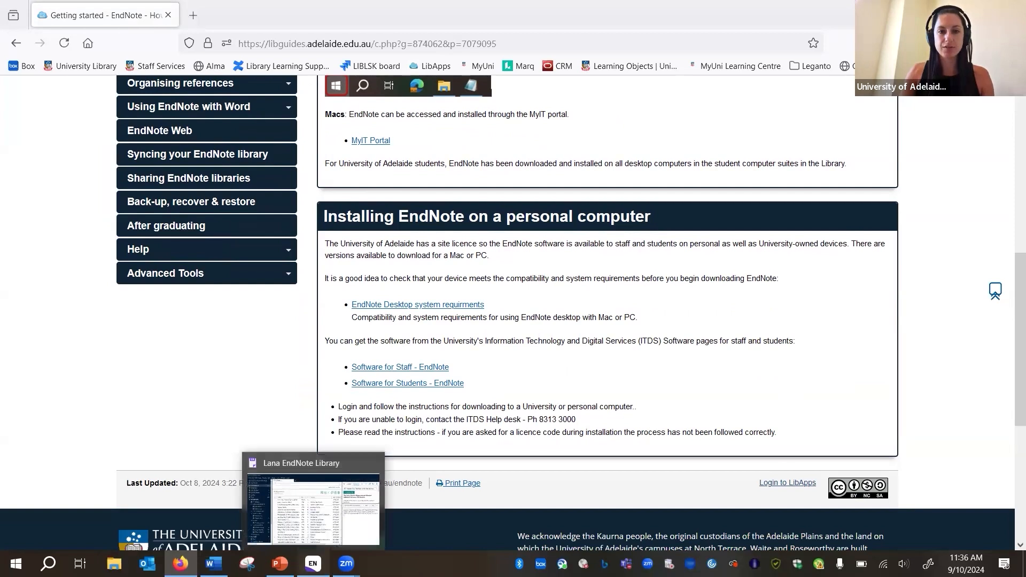
# - Switch to EndNote and close the library that is currently open
pyautogui.click(313, 563)
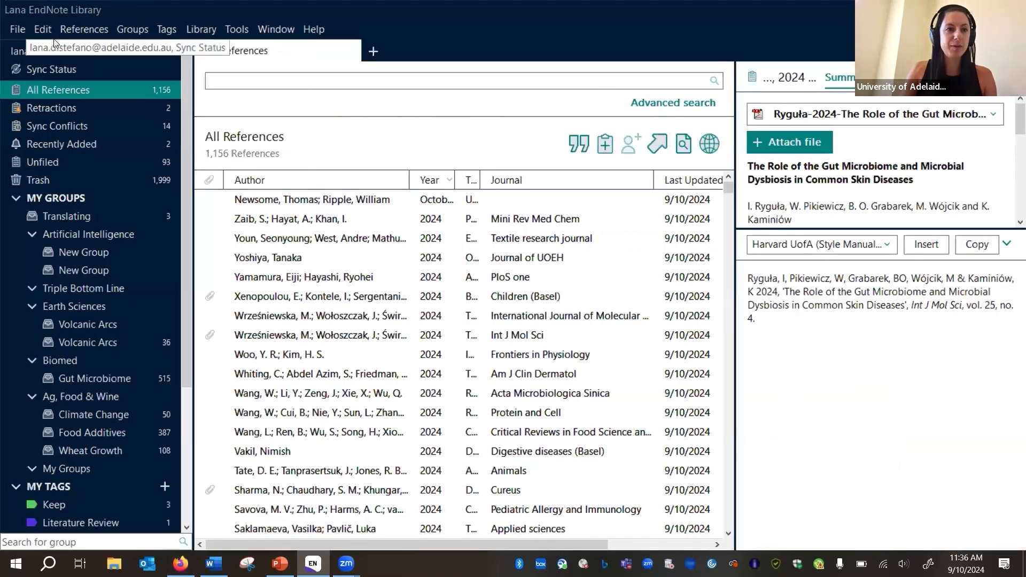
pyautogui.click(18, 29)
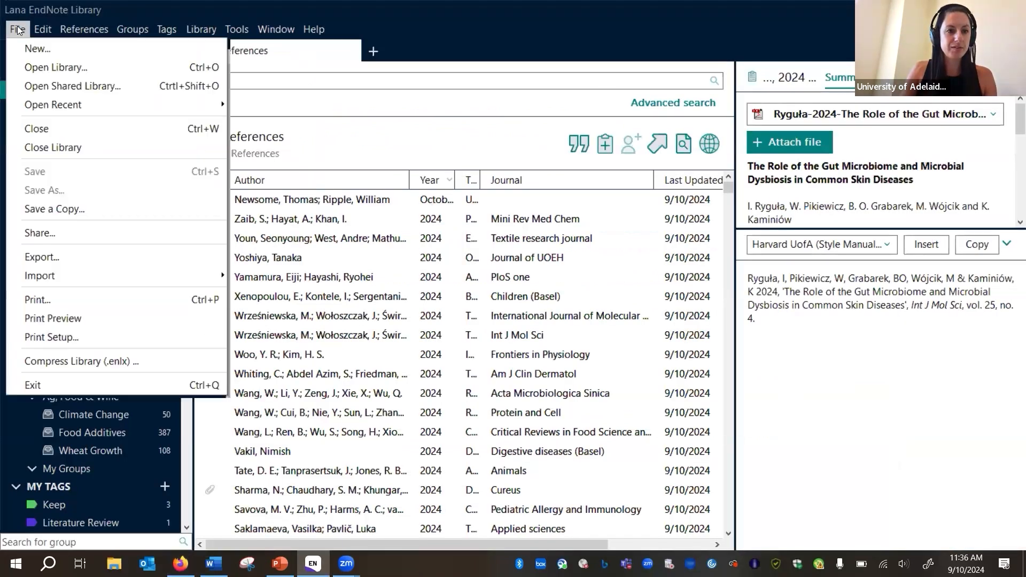
pyautogui.click(75, 145)
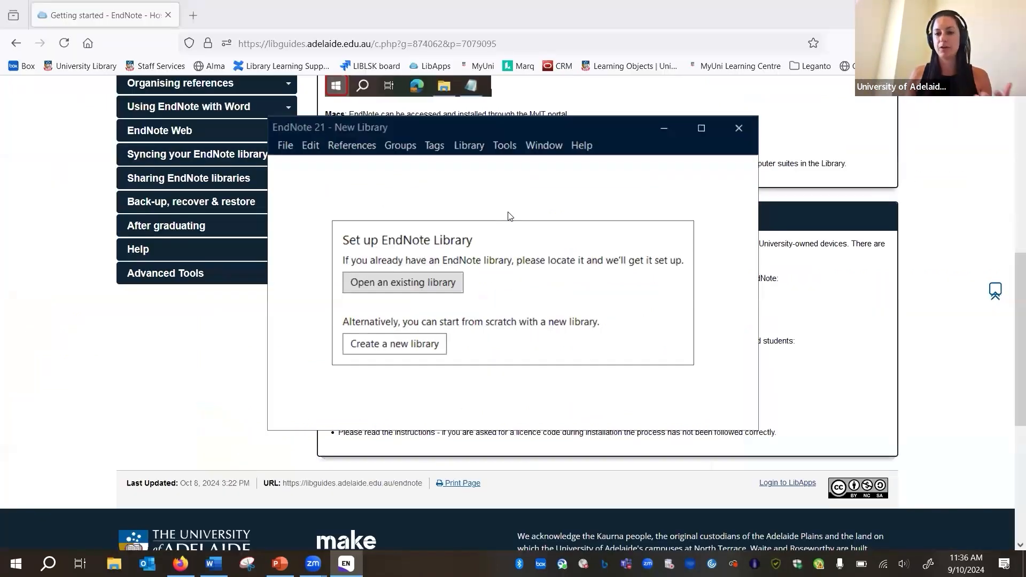
# - Create a new library named Demo Library in the EndNote folder on the Windows (C:) drive and maximize its window
pyautogui.click(389, 345)
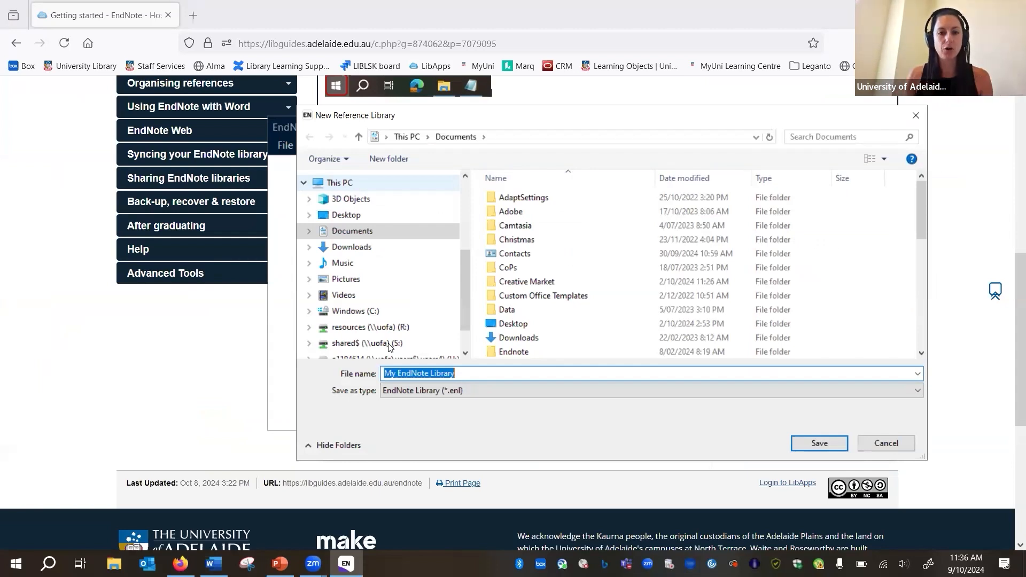
pyautogui.click(348, 316)
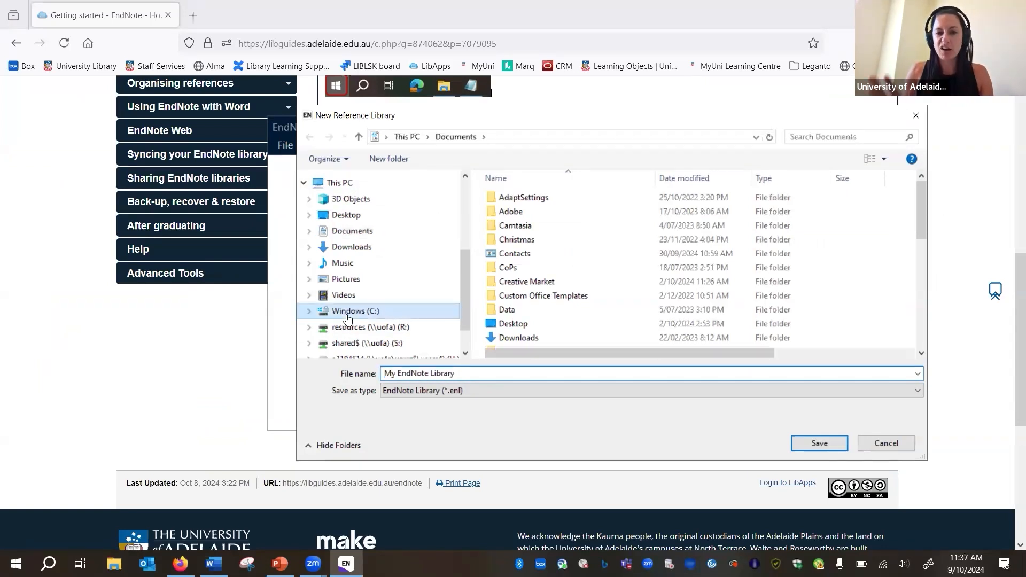
pyautogui.doubleClick(514, 198)
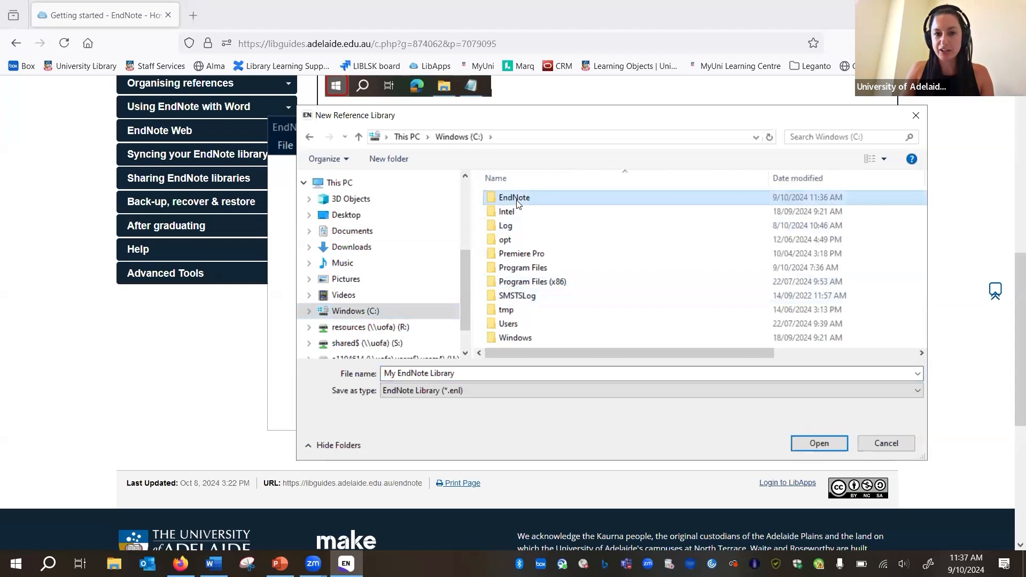
pyautogui.click(487, 380)
pyautogui.hotkey('ctrl', 'a')
pyautogui.write('Demo Library')
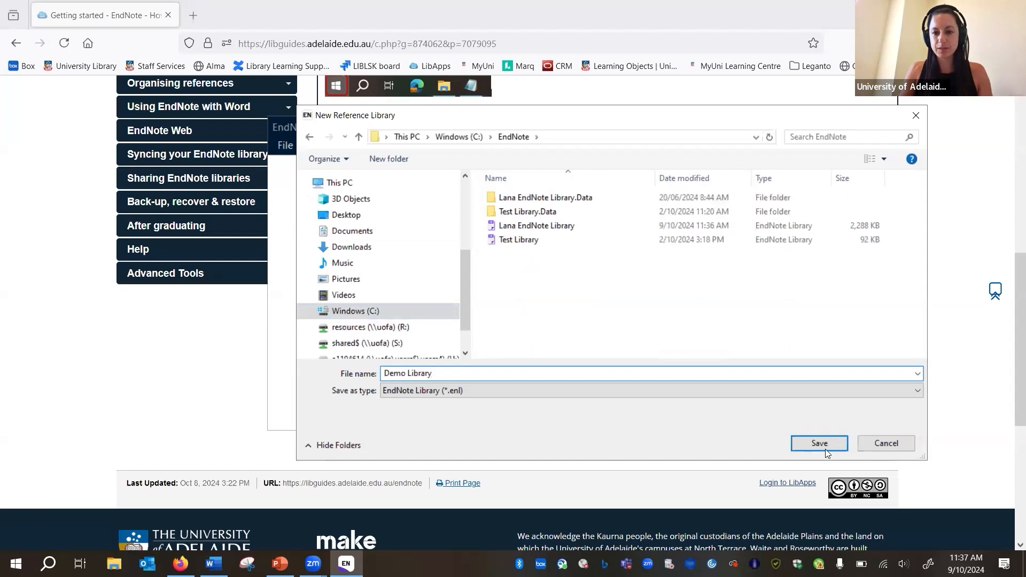
pyautogui.click(826, 452)
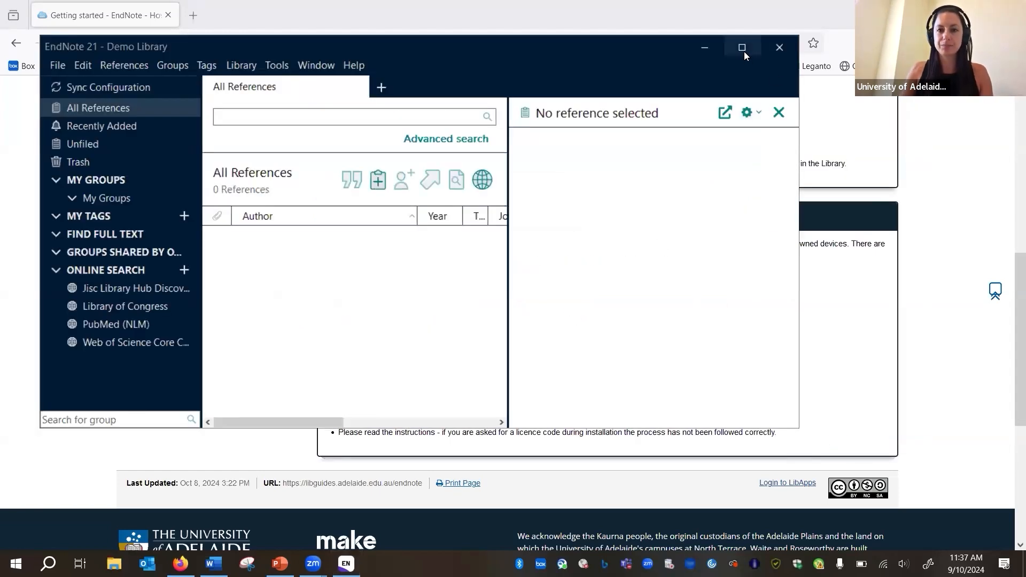
pyautogui.click(742, 48)
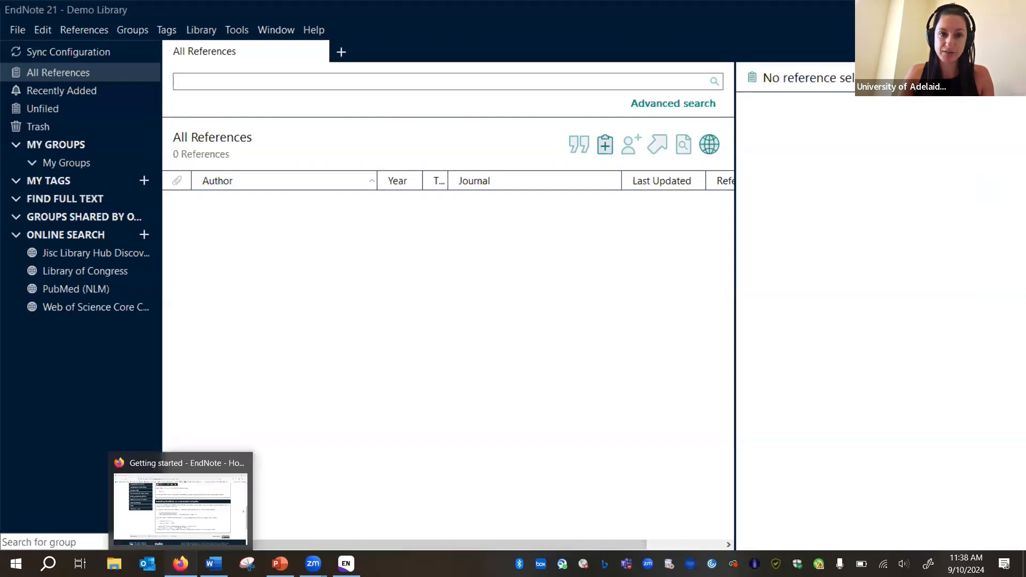
# - Switch back to the browser and return from the EndNote guide to the University Library home page
pyautogui.click(180, 563)
pyautogui.scroll(1, 537, 272)
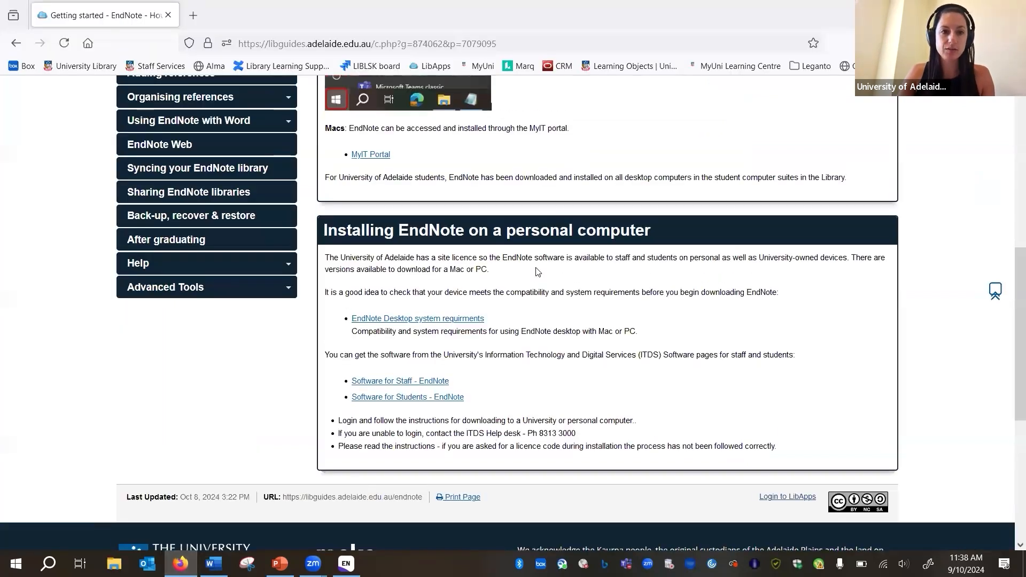
pyautogui.scroll(7, 537, 272)
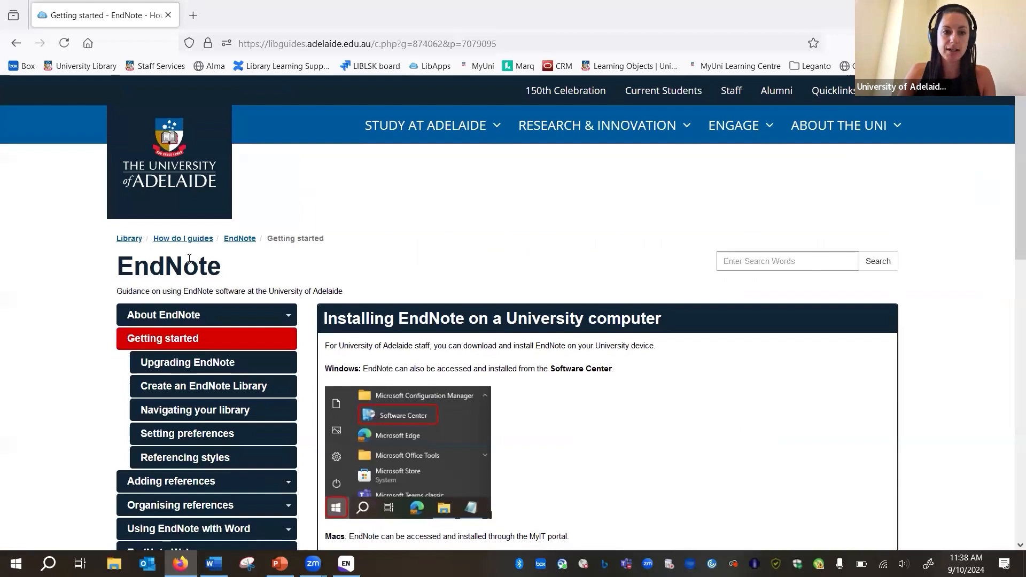
pyautogui.click(130, 239)
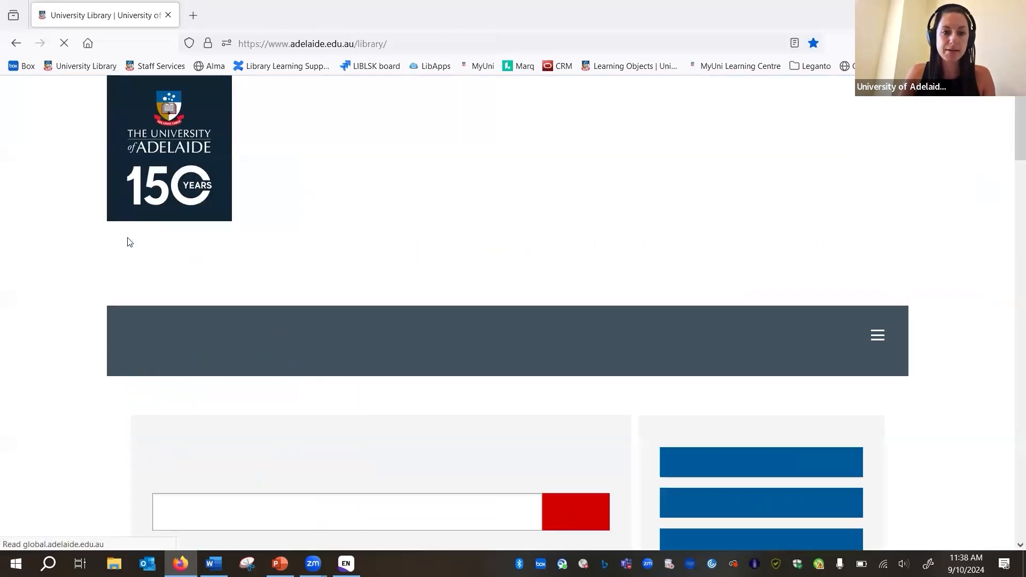
# - Run a Library Search for the exact phrase "artificial intelligence"
pyautogui.scroll(-3, 317, 305)
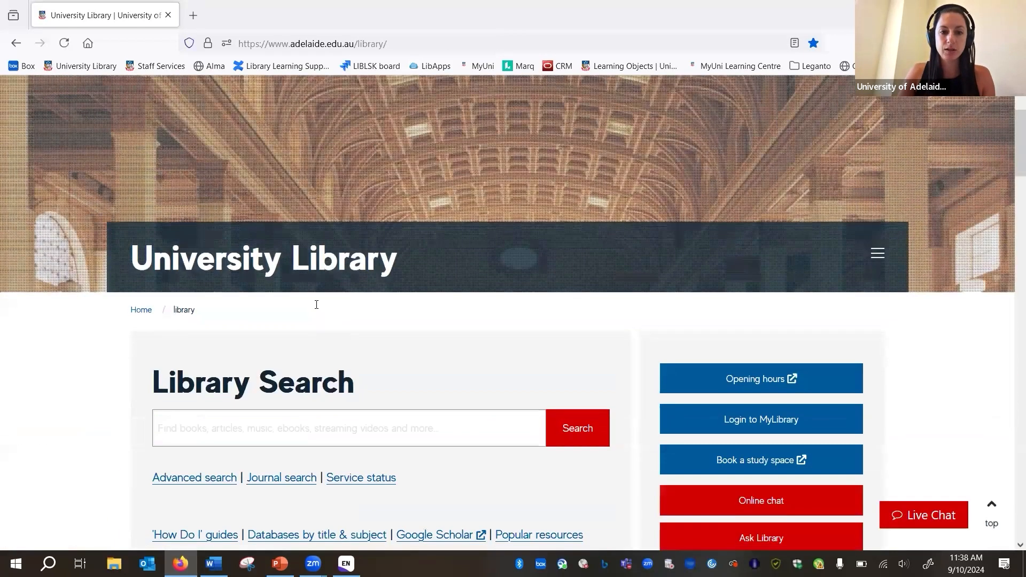
pyautogui.scroll(-3, 317, 305)
pyautogui.click(316, 304)
pyautogui.write('"artic')
pyautogui.write('l')
pyautogui.press('BackSpace')
pyautogui.press('BackSpace')
pyautogui.write('ficial intelligence"')
pyautogui.press('Return')
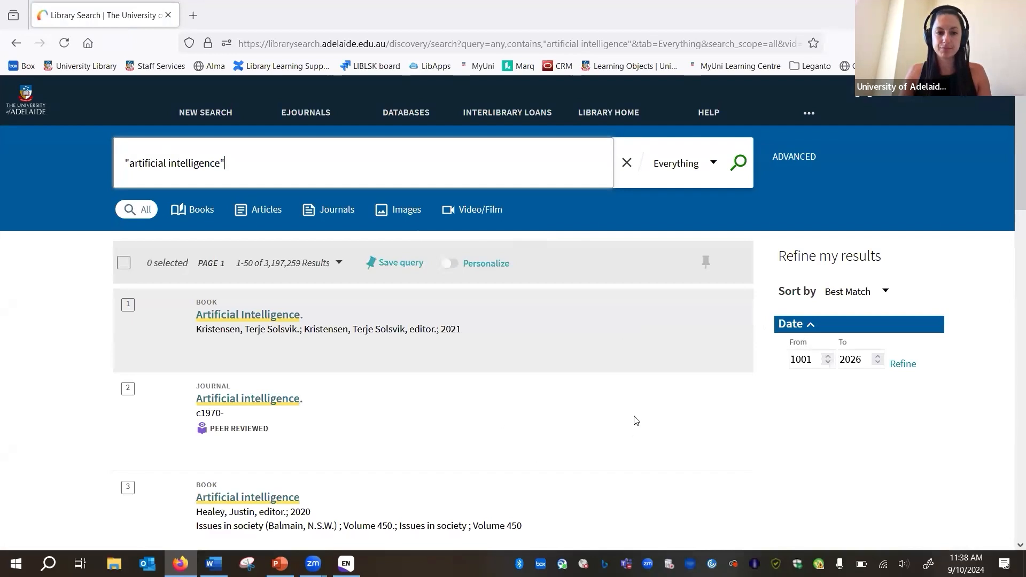
# - Check the export actions of the book result "Artificial Intelligence; 1st ed. 1994." and open its full record
pyautogui.scroll(-4, 597, 389)
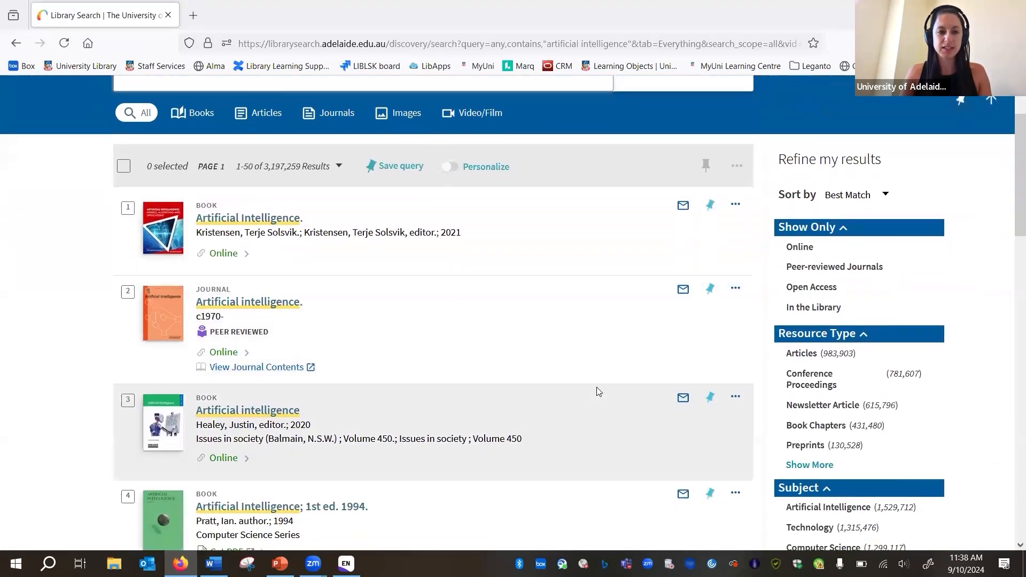
pyautogui.scroll(-3, 597, 387)
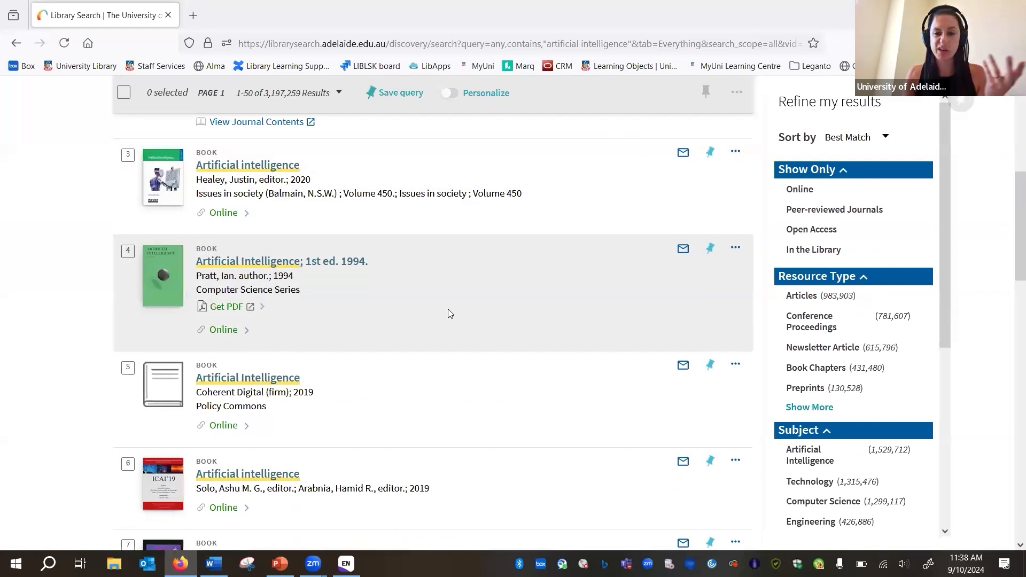
pyautogui.click(737, 250)
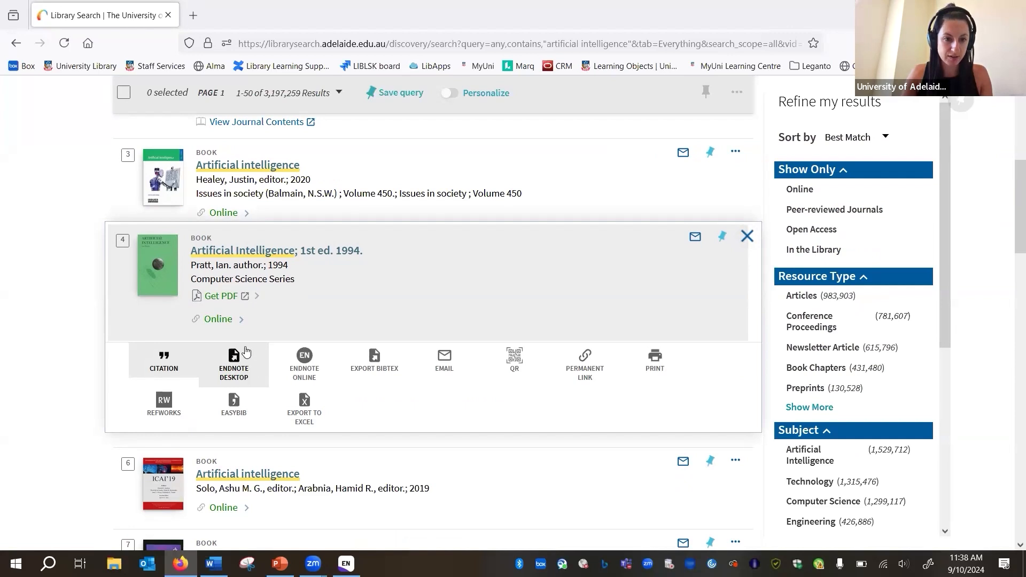
pyautogui.click(748, 241)
pyautogui.click(342, 263)
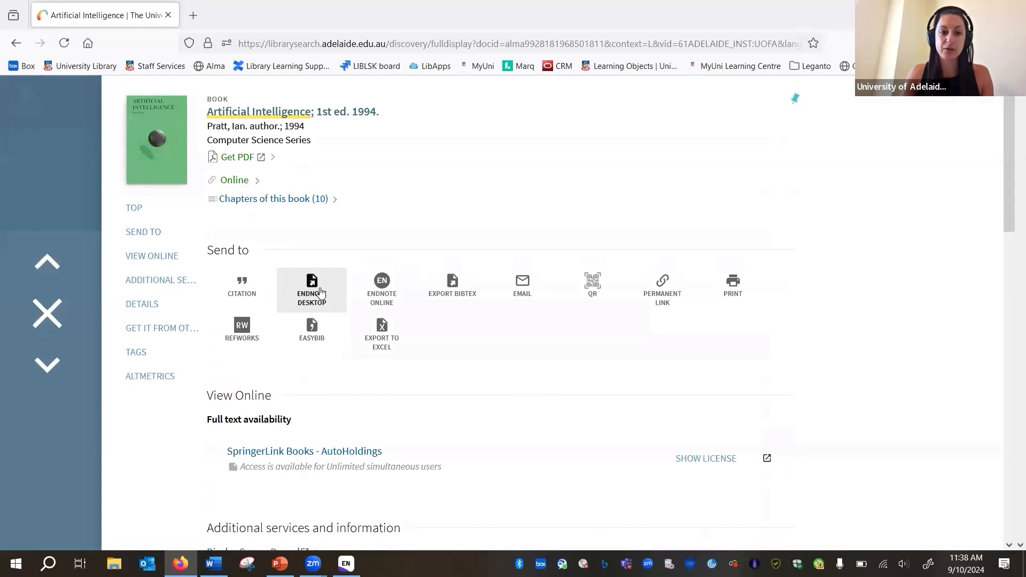
# - Export the book record for EndNote Desktop and save it as Primo_RIS_Export in Downloads, replacing the existing file
pyautogui.click(321, 291)
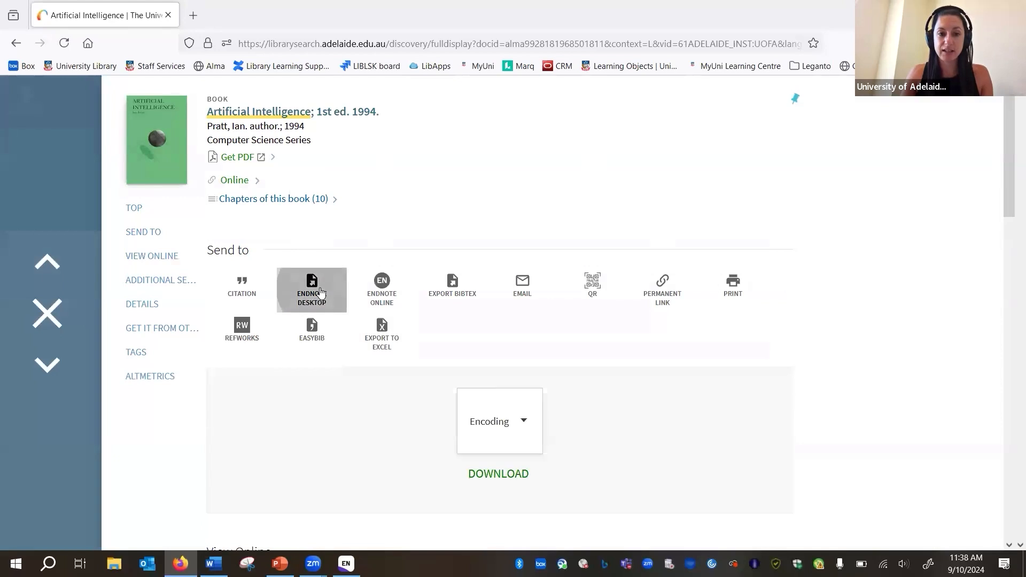
pyautogui.scroll(-1, 534, 406)
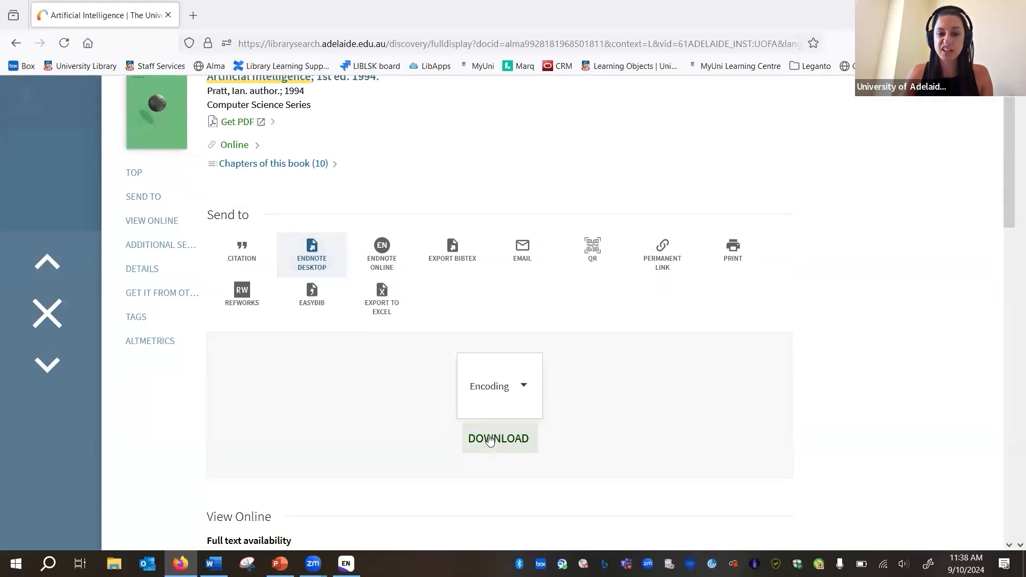
pyautogui.click(490, 439)
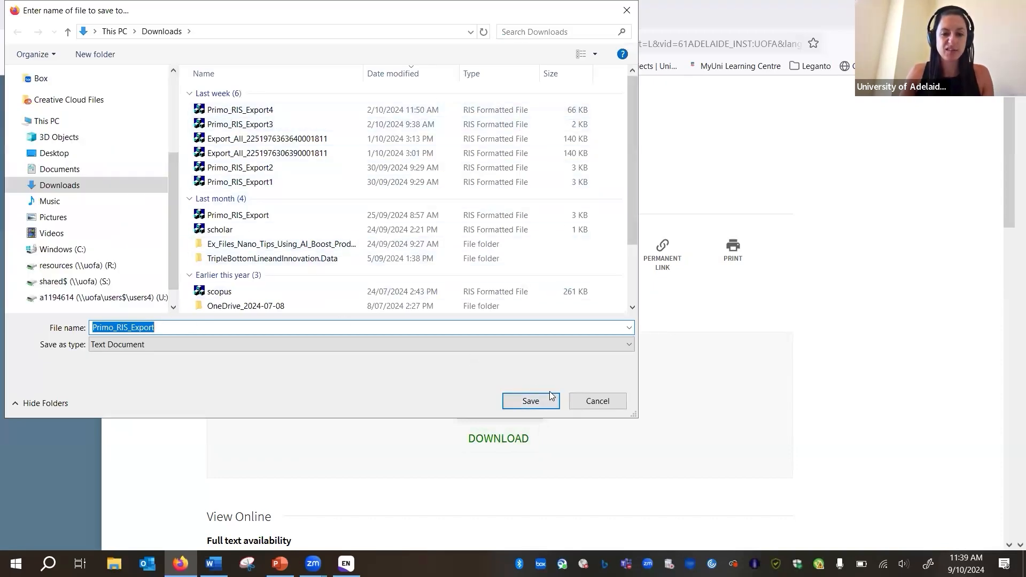
pyautogui.click(533, 402)
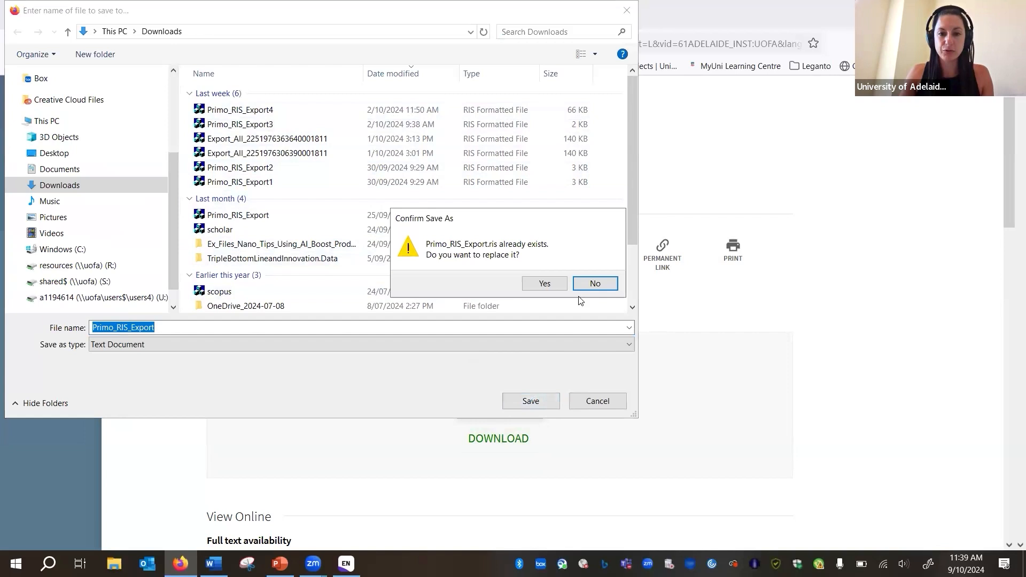
pyautogui.click(542, 284)
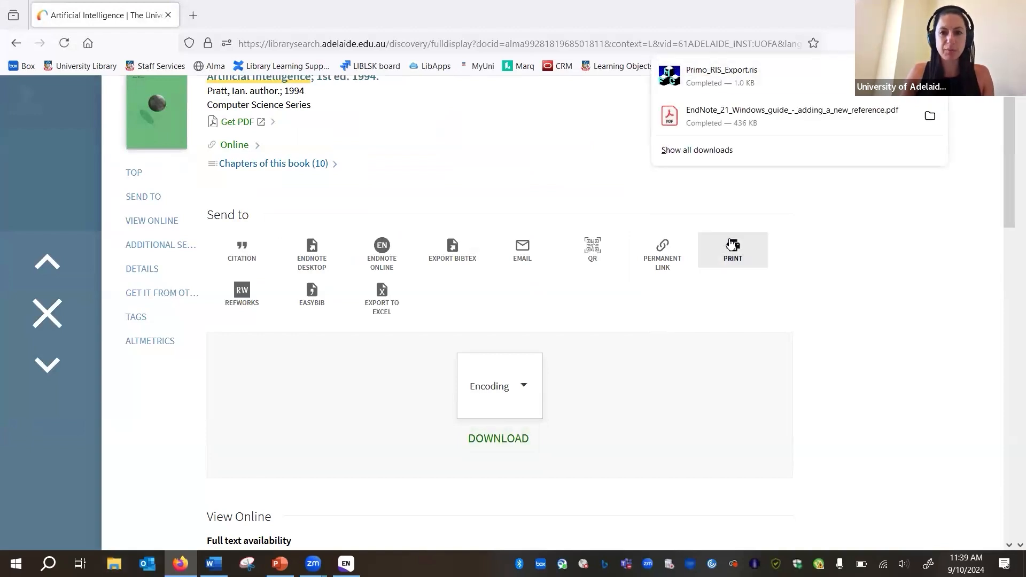
# - Import the downloaded Primo_RIS_Export.ris into the Demo Library, and widen the Title column while narrowing the Author column
pyautogui.click(706, 76)
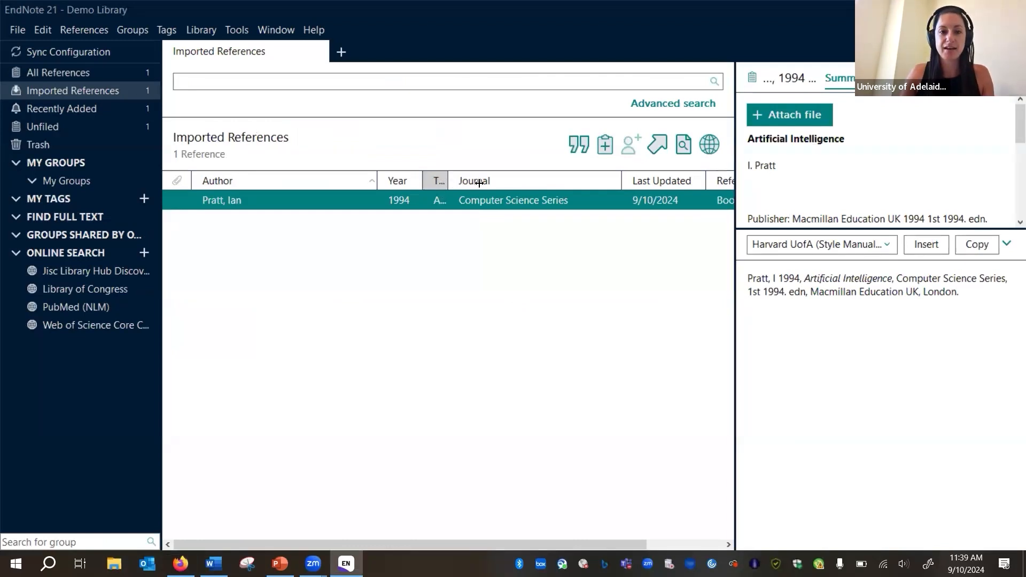
pyautogui.moveTo(446, 183); pyautogui.dragTo(519, 182)
pyautogui.moveTo(378, 177); pyautogui.dragTo(324, 177)
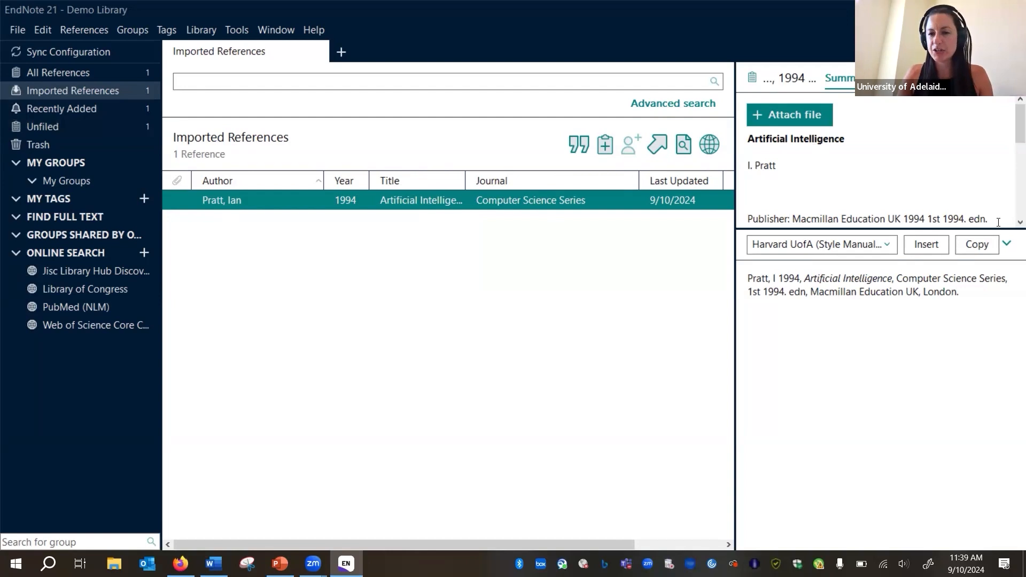
# - Enlarge the book reference's summary area to read it, and switch the citation preview's style to APA 7th
pyautogui.moveTo(930, 229); pyautogui.dragTo(928, 420)
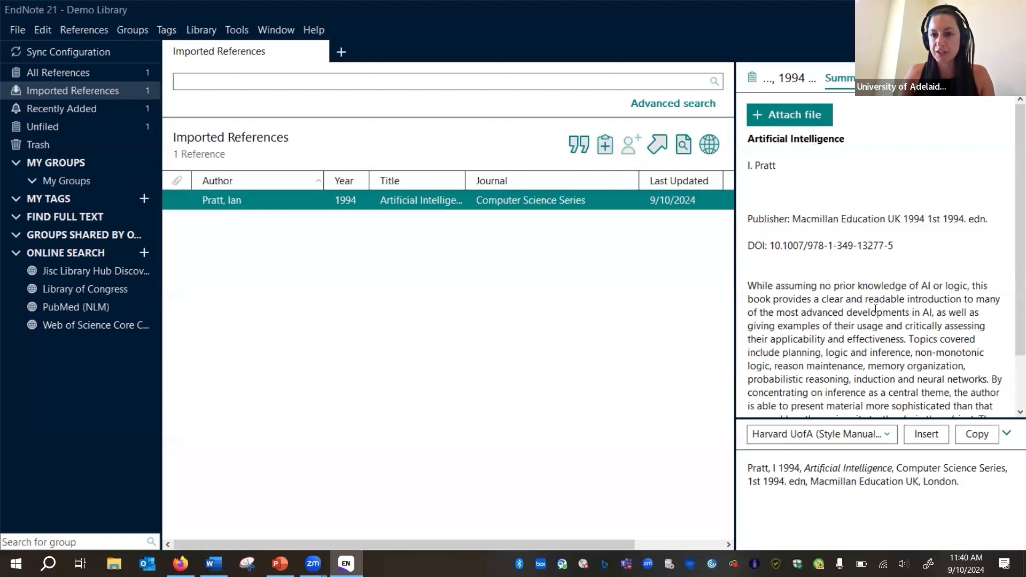
pyautogui.scroll(-3, 876, 310)
pyautogui.scroll(3, 876, 311)
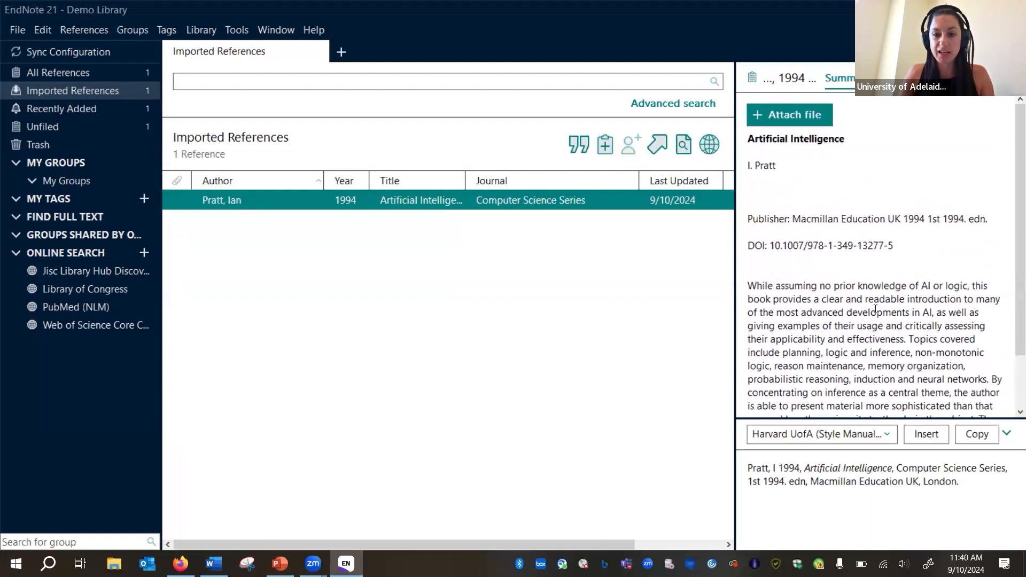
pyautogui.moveTo(960, 482); pyautogui.dragTo(748, 468)
pyautogui.click(955, 471)
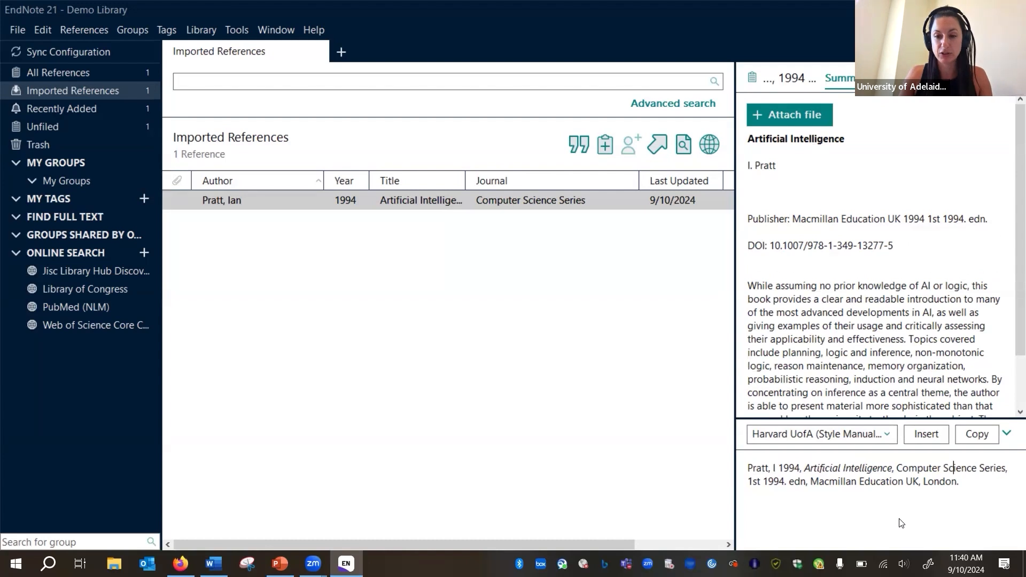
pyautogui.click(887, 435)
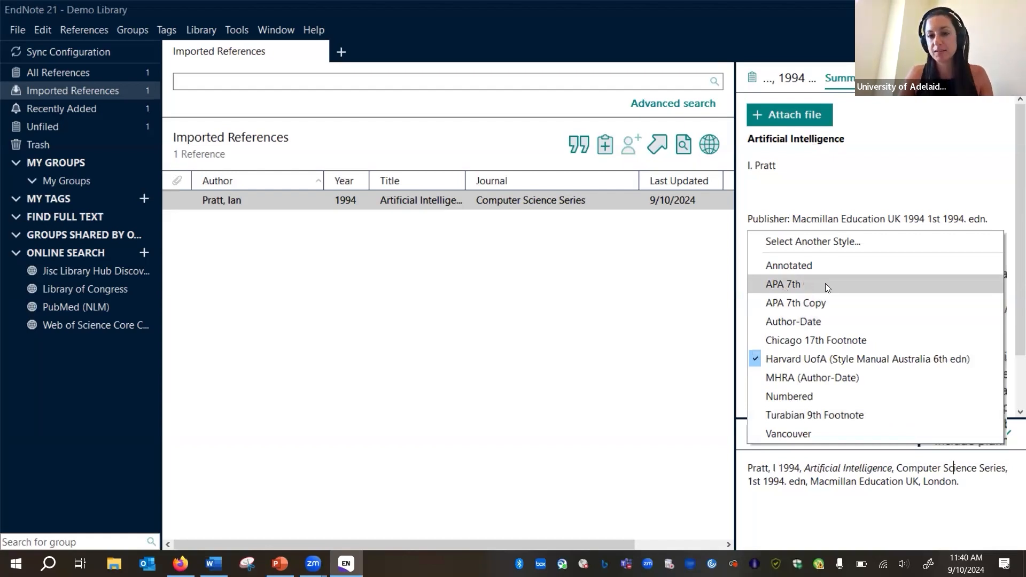
pyautogui.click(792, 285)
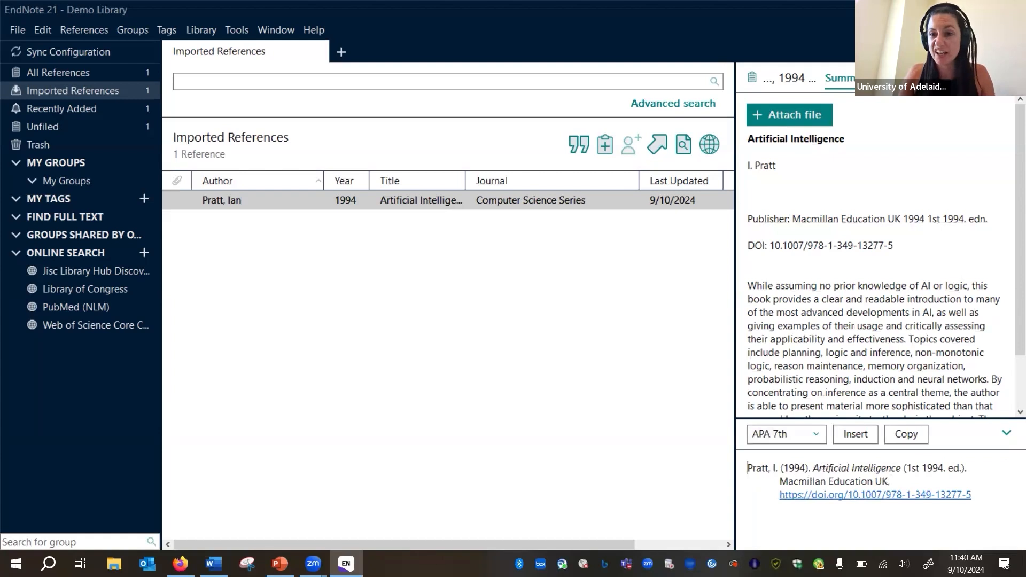
# - Review the book reference's editable fields down to the abstract, and open its PDF view
pyautogui.click(899, 78)
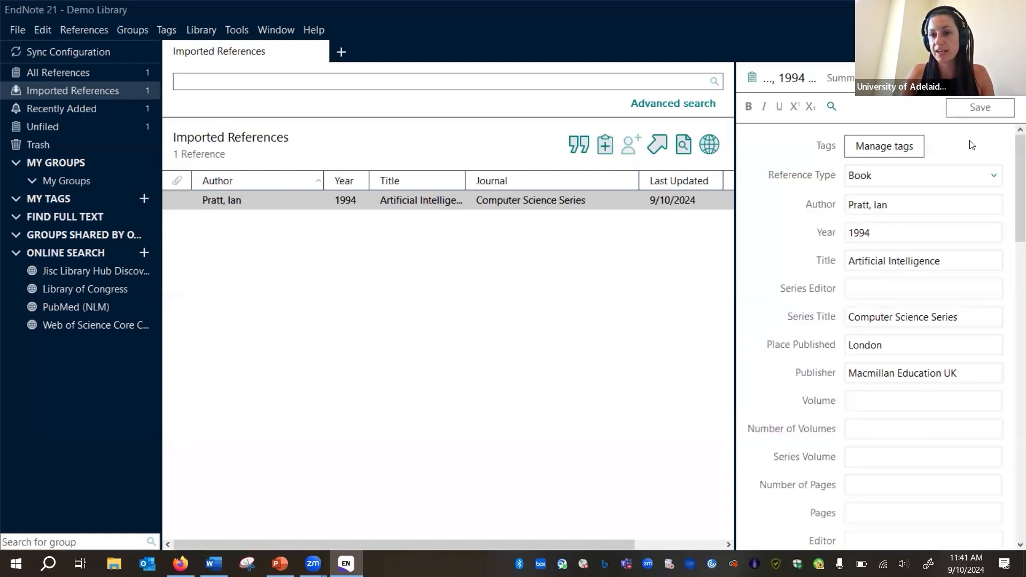
pyautogui.moveTo(1012, 149); pyautogui.dragTo(1012, 294)
pyautogui.scroll(-8, 1010, 310)
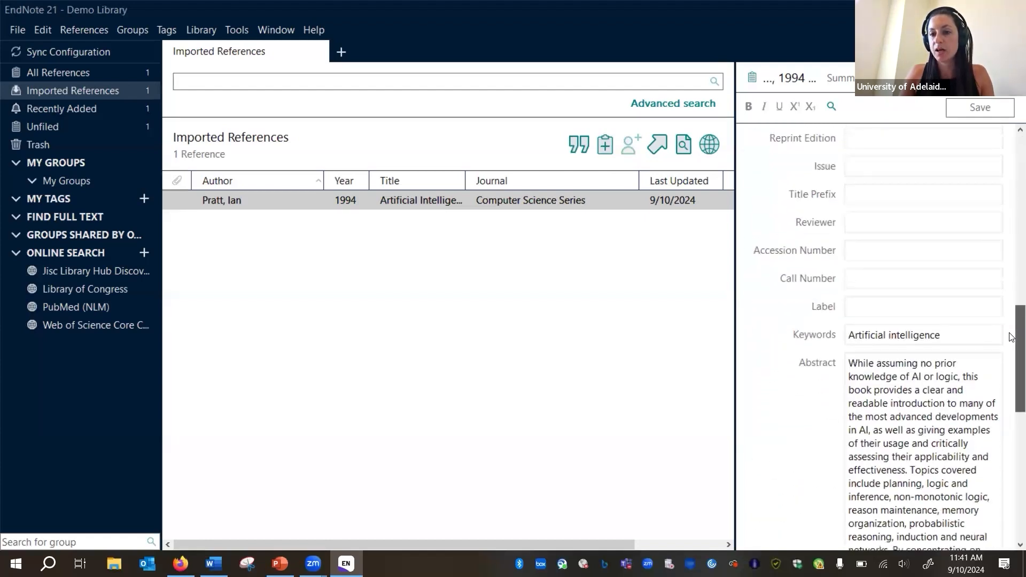
pyautogui.scroll(15, 1009, 327)
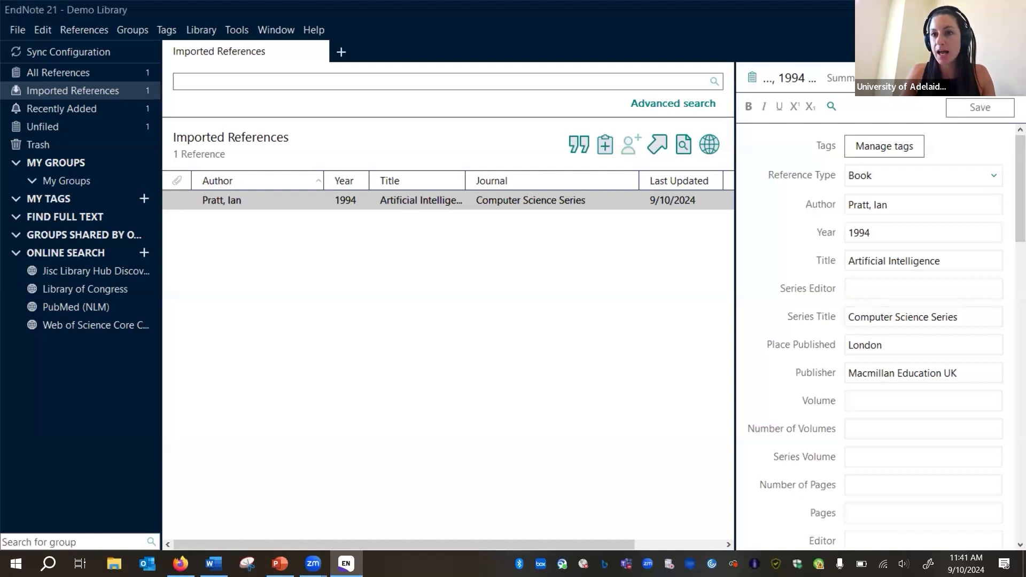
pyautogui.click(927, 78)
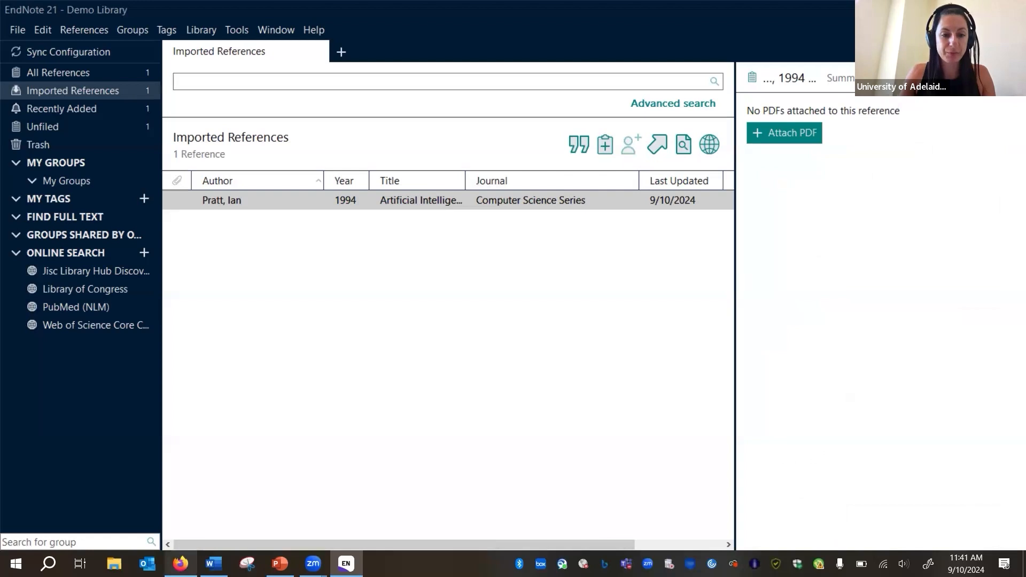
# - Switch to Firefox, open the book's SpringerLink full text and download its PDF to Downloads as "Pratt 1994 AI"
pyautogui.click(180, 563)
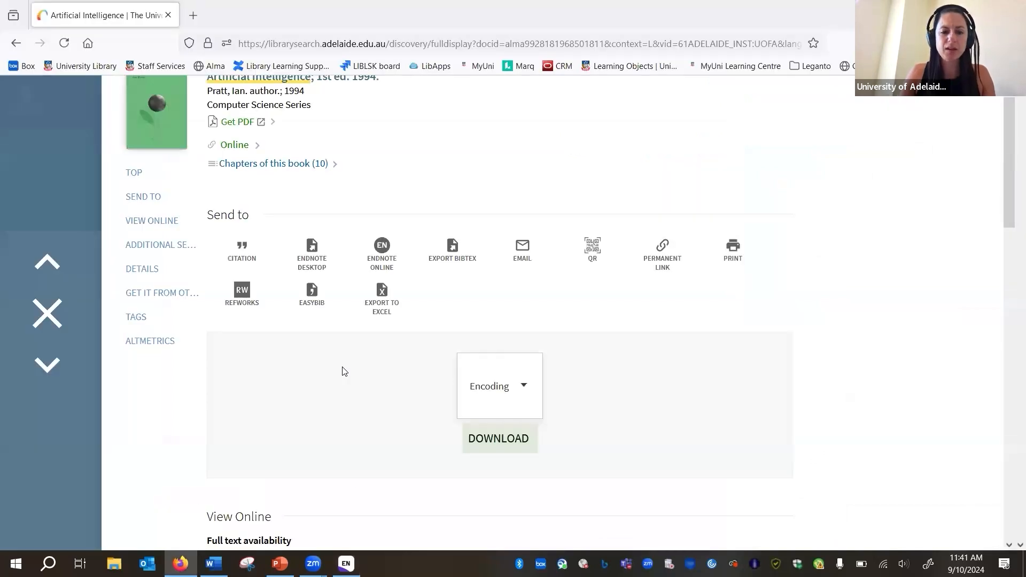
pyautogui.scroll(-2, 344, 371)
pyautogui.scroll(-3, 344, 371)
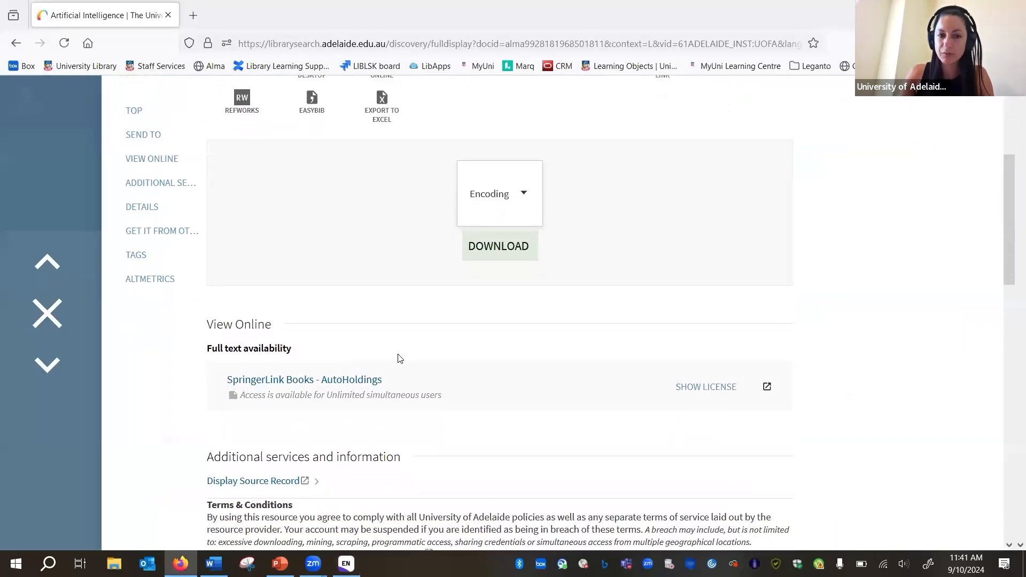
pyautogui.click(285, 381)
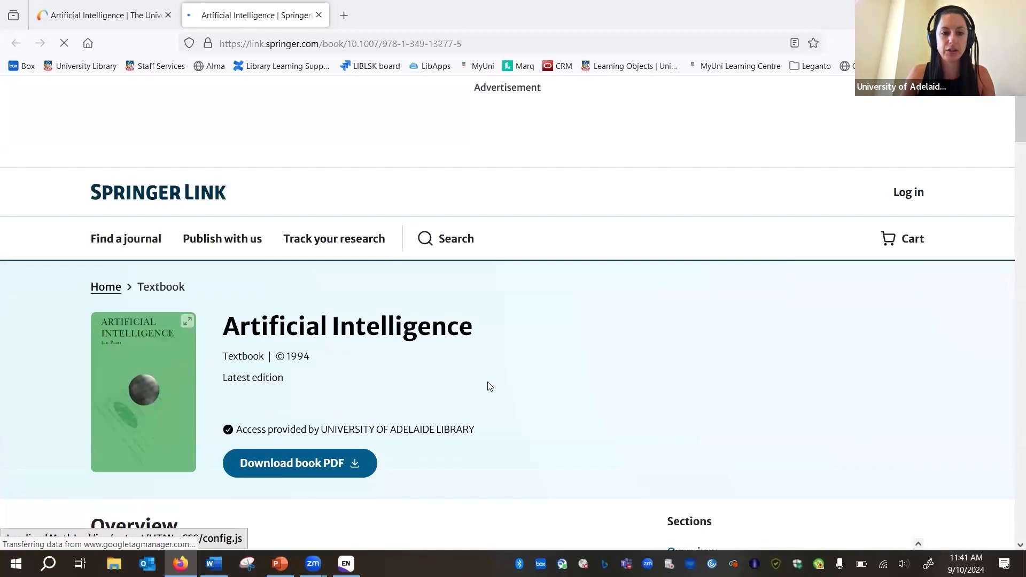
pyautogui.scroll(-1, 389, 403)
pyautogui.click(303, 405)
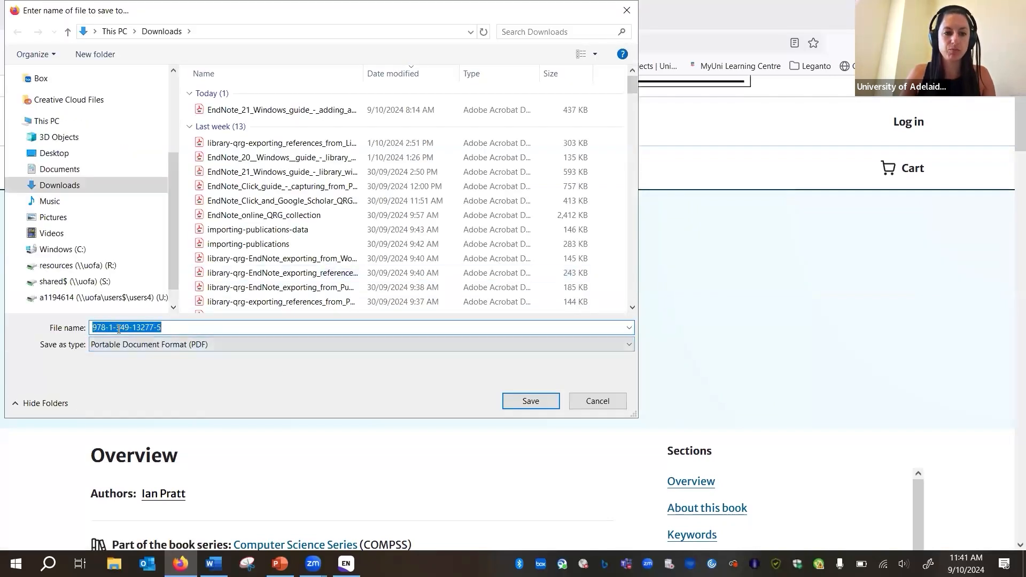
pyautogui.write('Pratt 1994 AI')
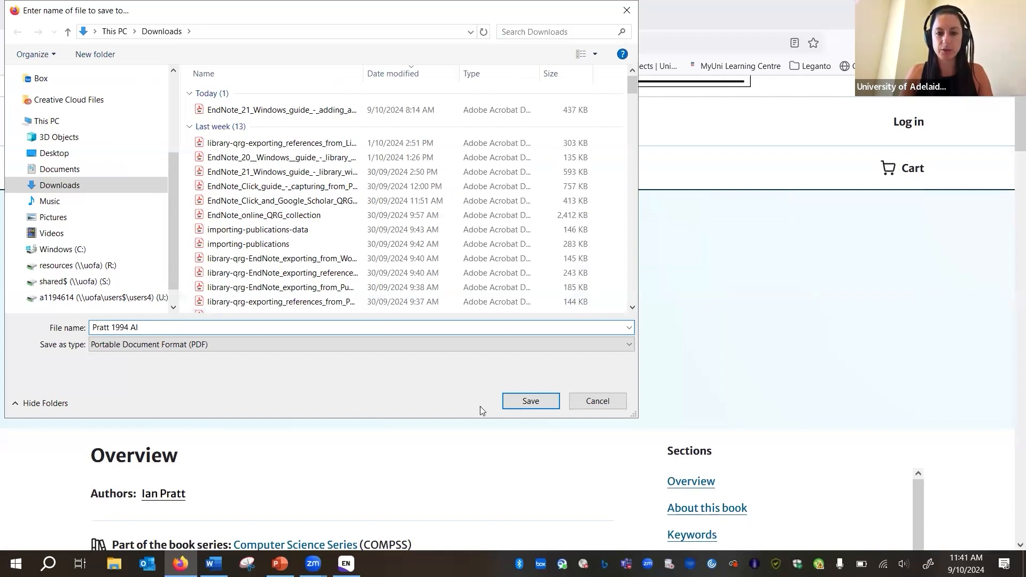
pyautogui.click(527, 405)
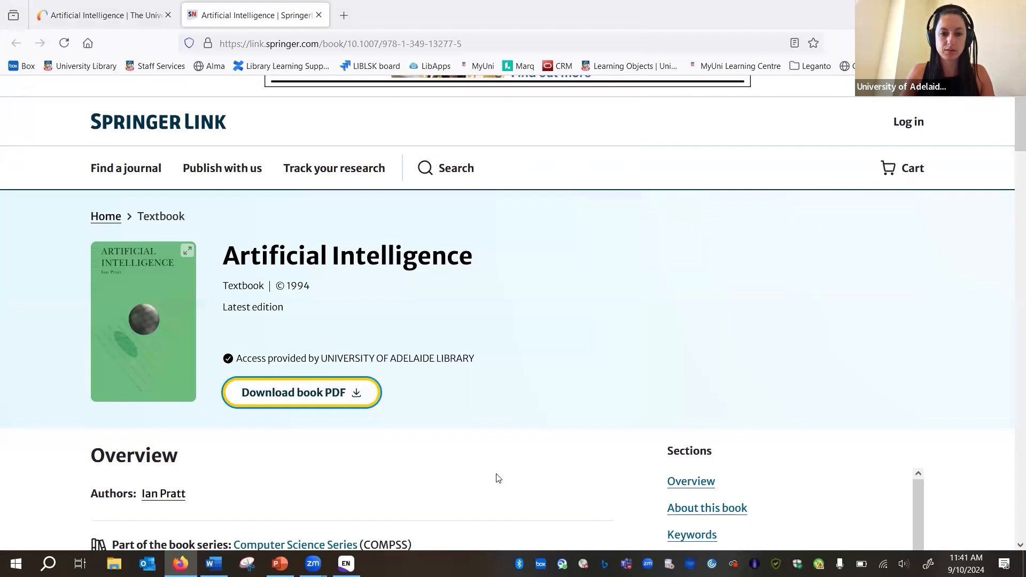
# - Return to EndNote and attach the downloaded "Pratt 1994 AI" PDF to the Artificial Intelligence reference
pyautogui.hotkey('alt', 'Tab')
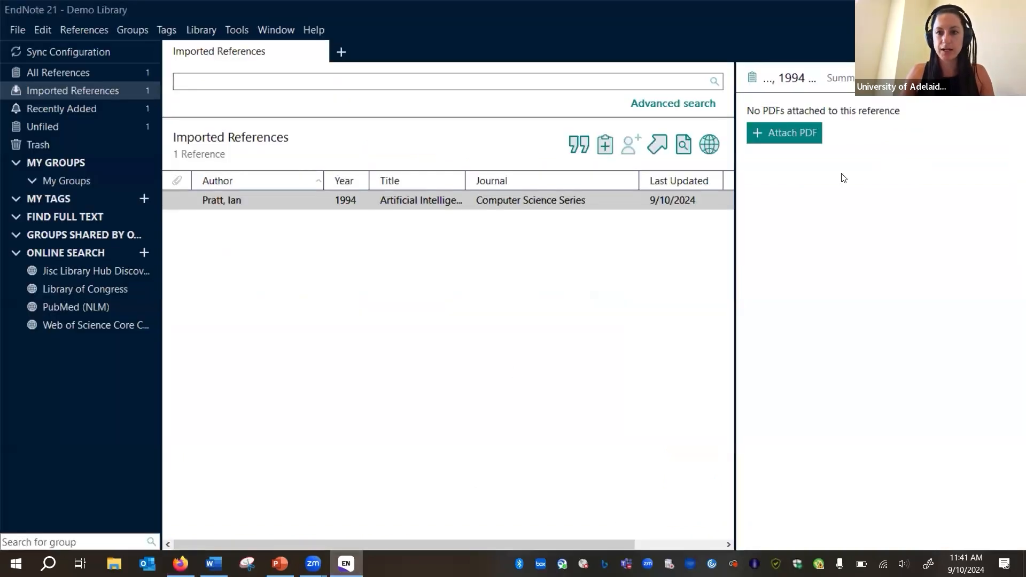
pyautogui.click(794, 138)
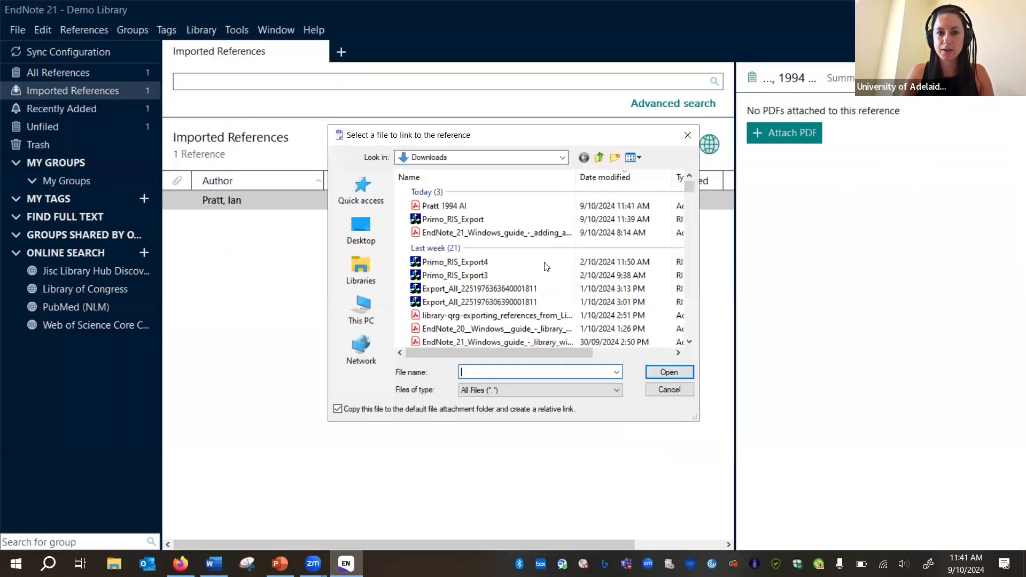
pyautogui.click(443, 207)
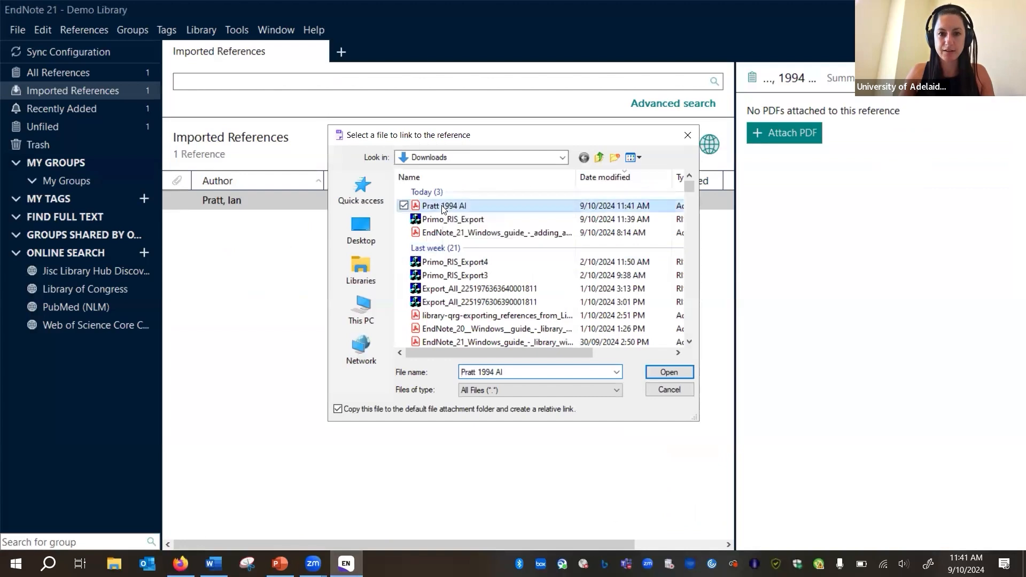
pyautogui.click(667, 374)
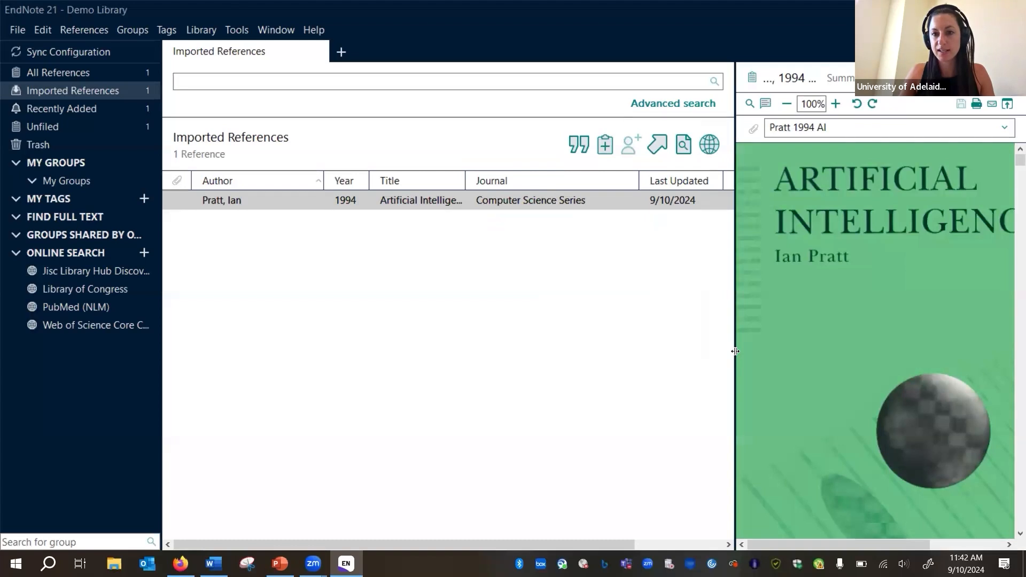
# - Widen the reference pane to look through the attached PDF's first pages, and show the PDF annotation tools
pyautogui.moveTo(736, 270); pyautogui.dragTo(541, 308)
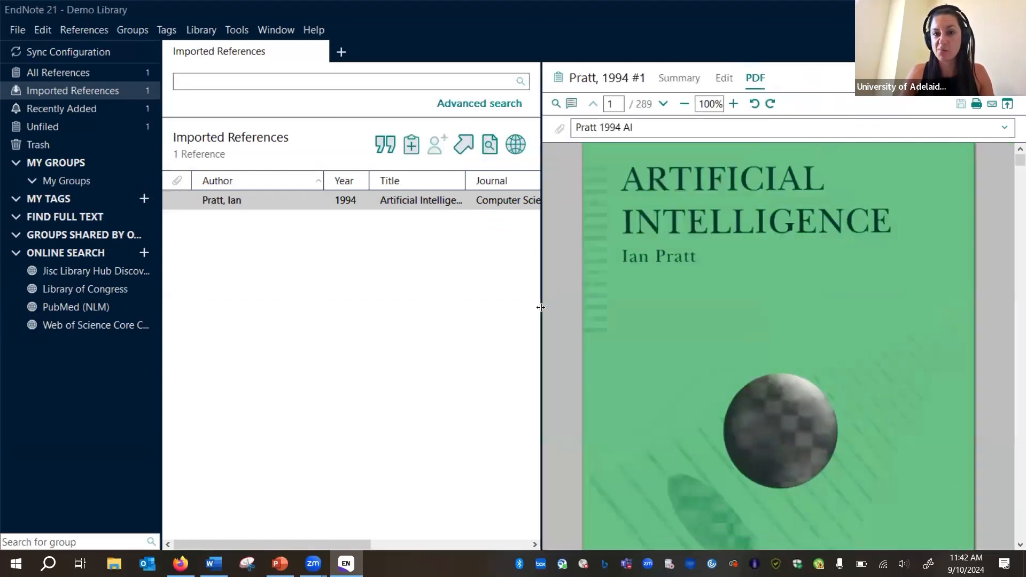
pyautogui.scroll(-10, 803, 253)
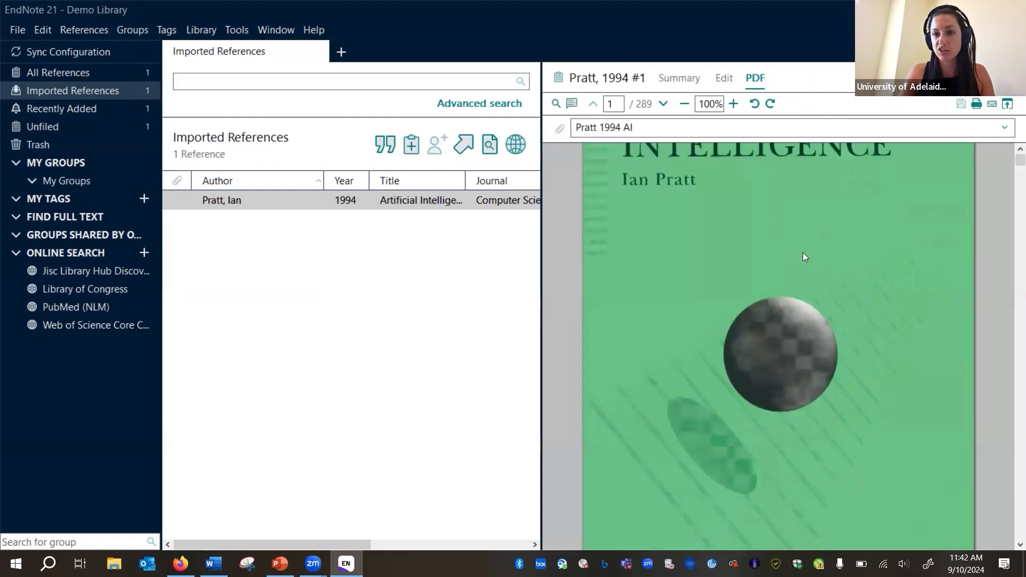
pyautogui.scroll(-10, 803, 253)
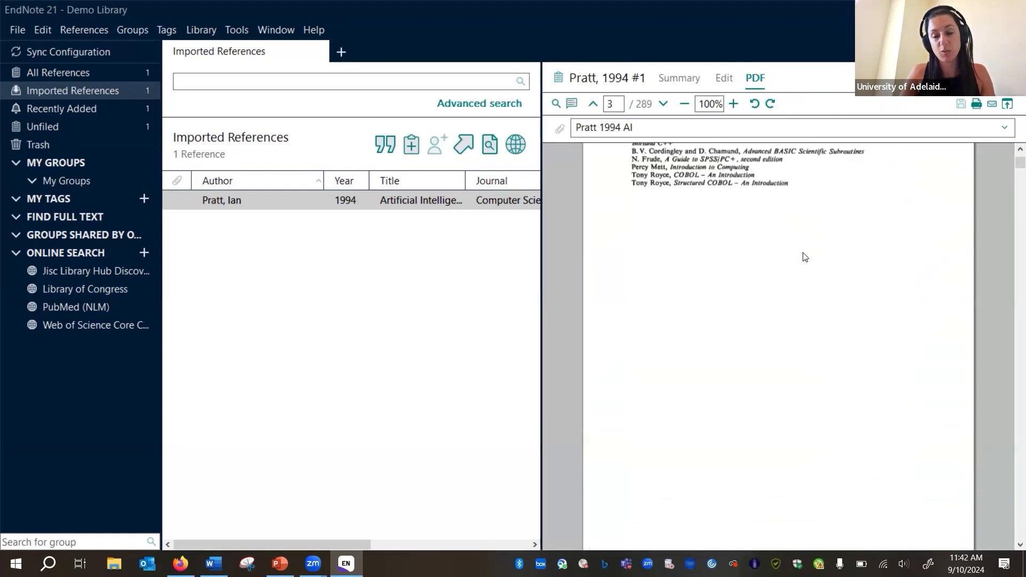
pyautogui.scroll(15, 803, 256)
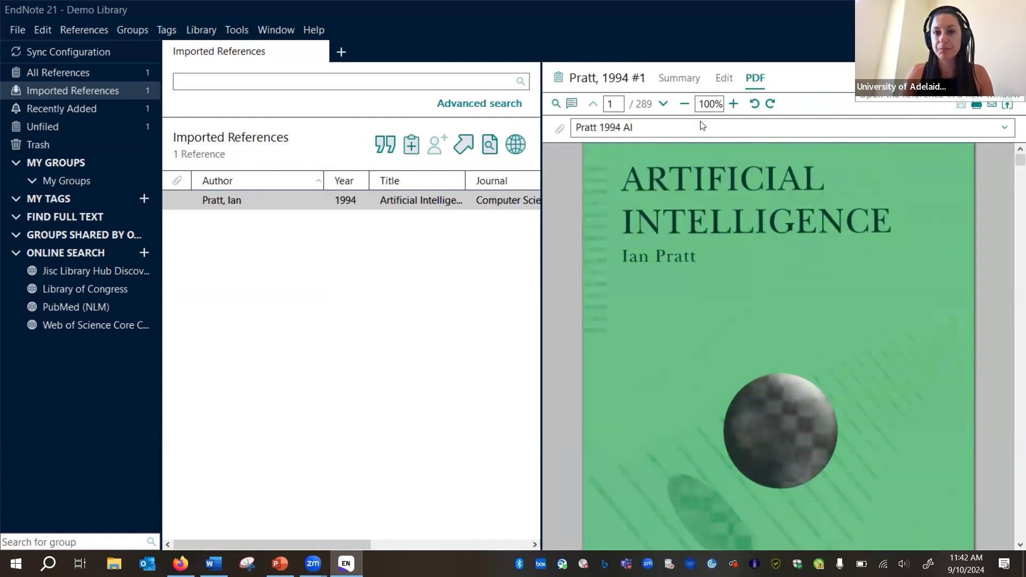
pyautogui.click(572, 104)
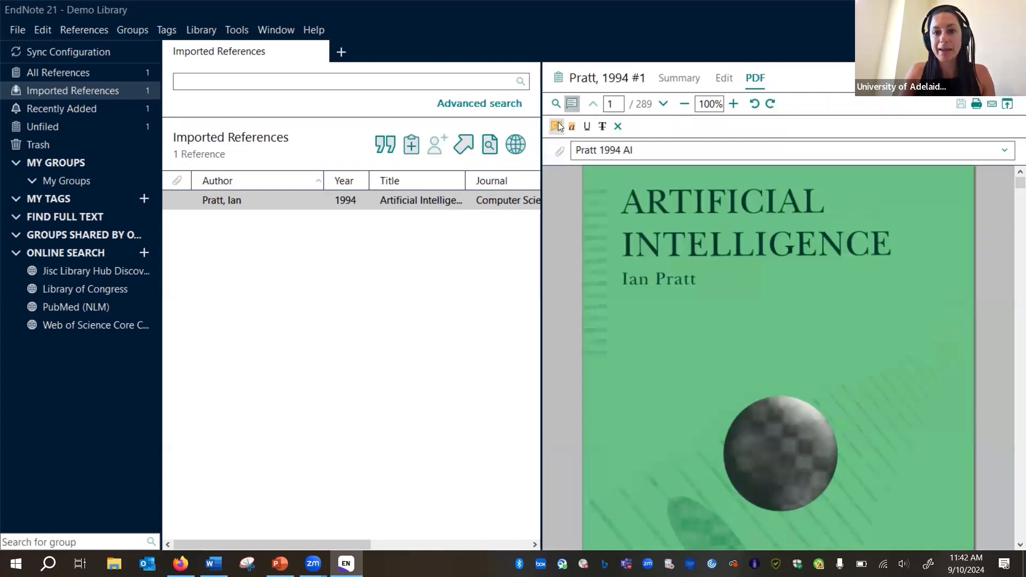
# - Go back to the reference's summary in a narrower pane, and enlarge the citation preview to examine the edition text
pyautogui.click(689, 78)
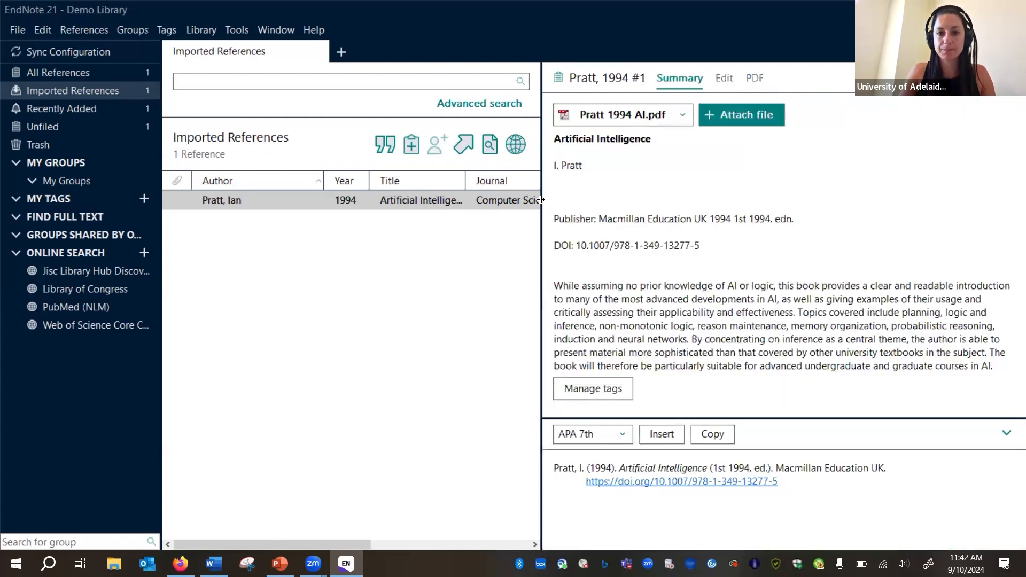
pyautogui.moveTo(541, 200); pyautogui.dragTo(733, 212)
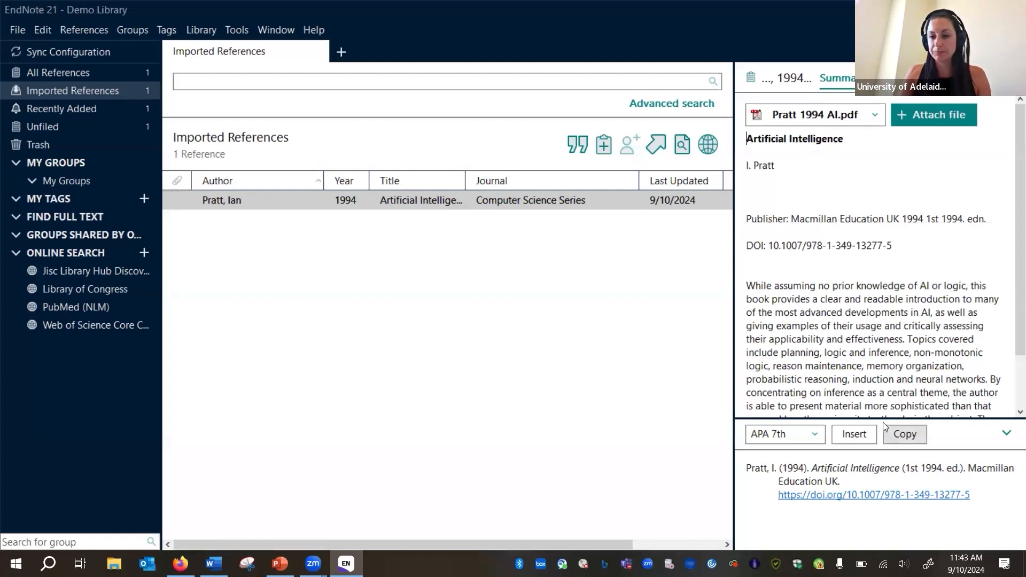
pyautogui.moveTo(882, 420); pyautogui.dragTo(900, 285)
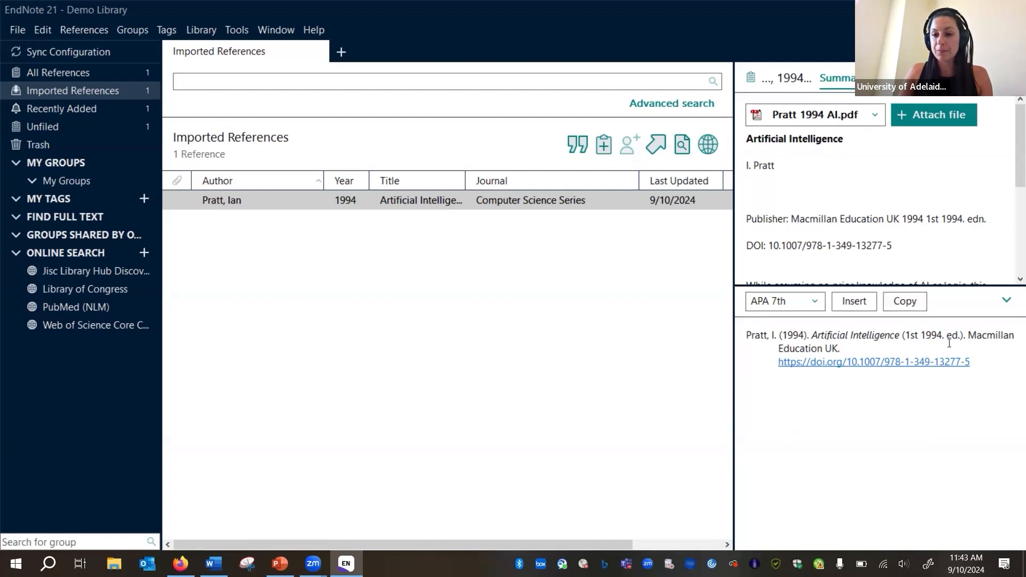
pyautogui.moveTo(919, 335); pyautogui.dragTo(963, 336)
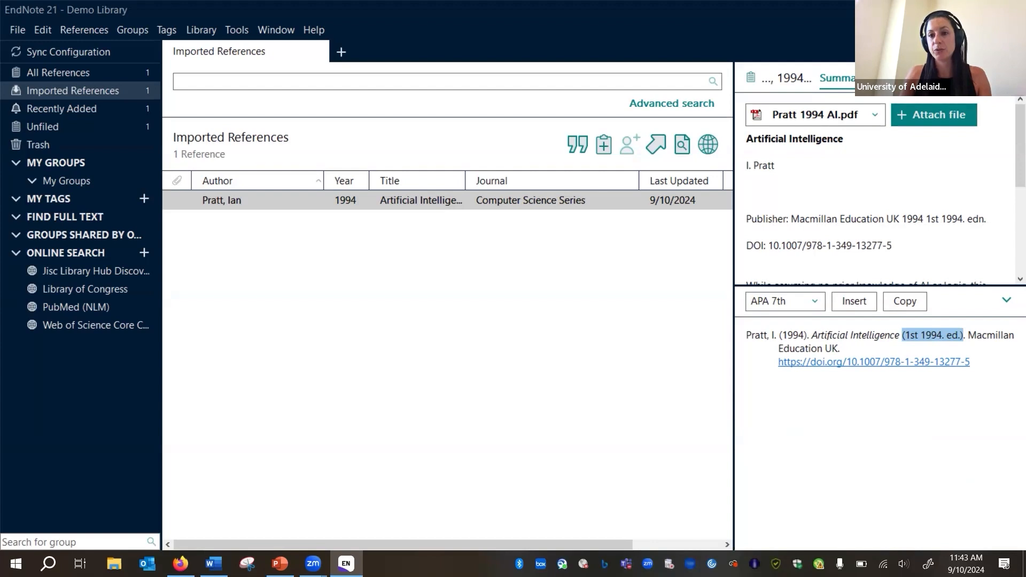
# - Clear the reference's Edition field and save it, then check the citation in the summary
pyautogui.click(888, 78)
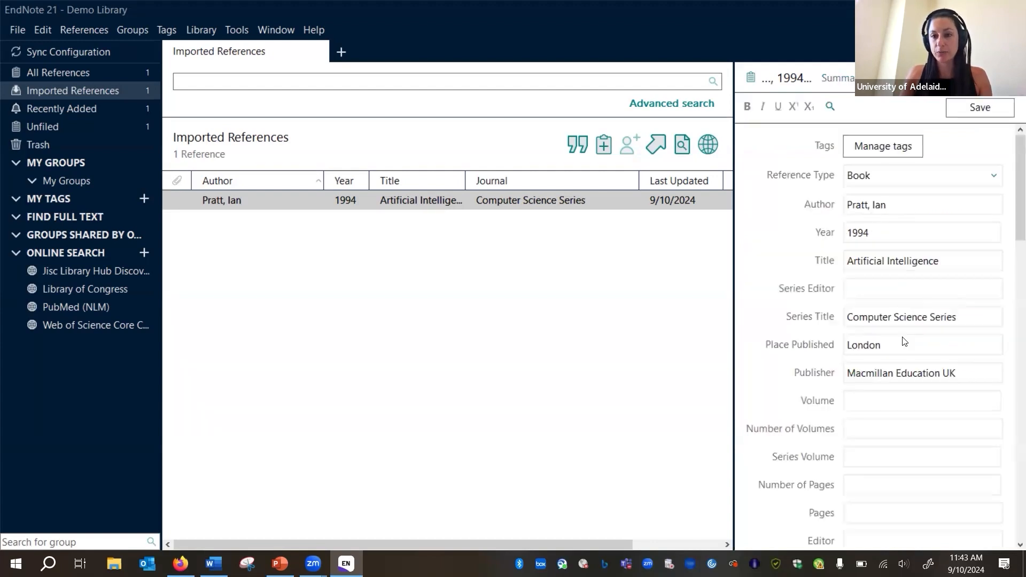
pyautogui.scroll(-5, 905, 332)
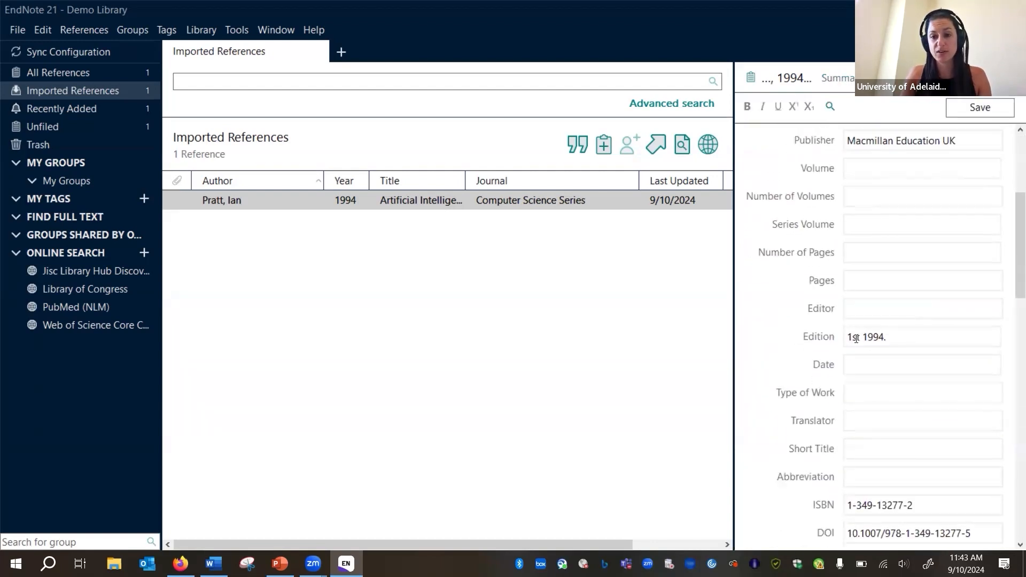
pyautogui.moveTo(900, 337); pyautogui.dragTo(793, 339)
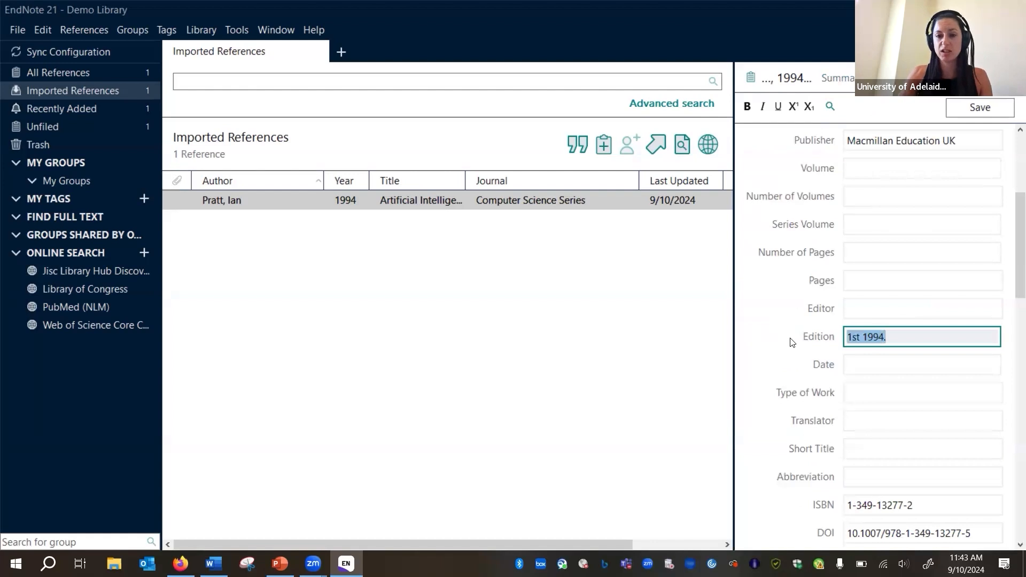
pyautogui.press('BackSpace')
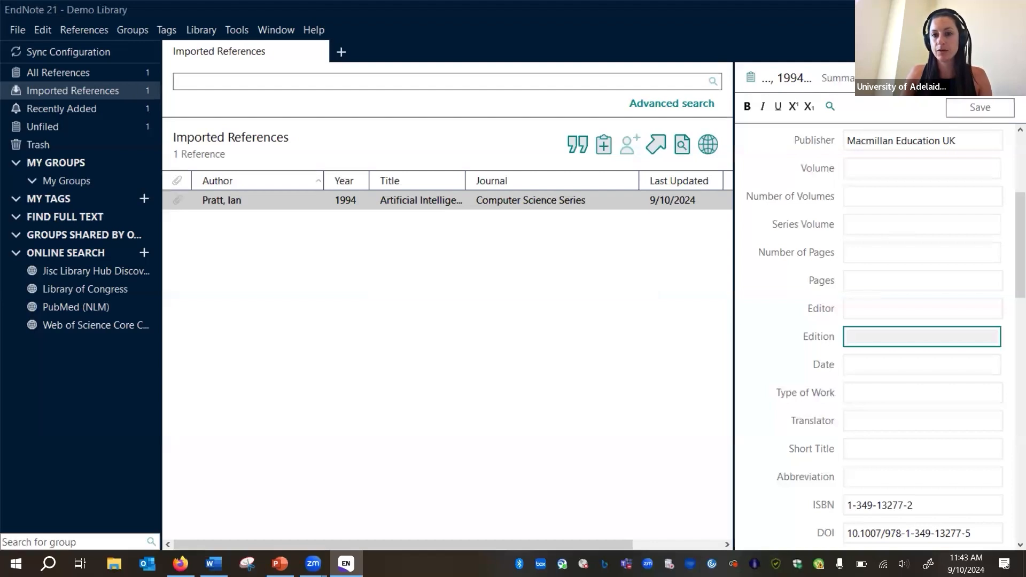
pyautogui.click(845, 80)
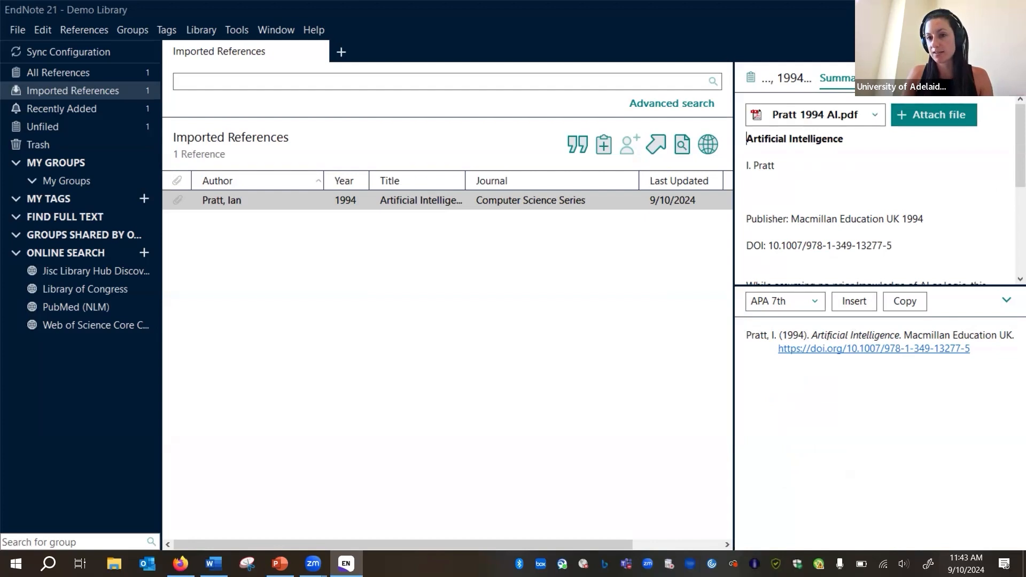
# - Change the reference's Title to "Artificial intelligence" in sentence case, save it and go back to its summary
pyautogui.click(890, 78)
pyautogui.scroll(5, 891, 256)
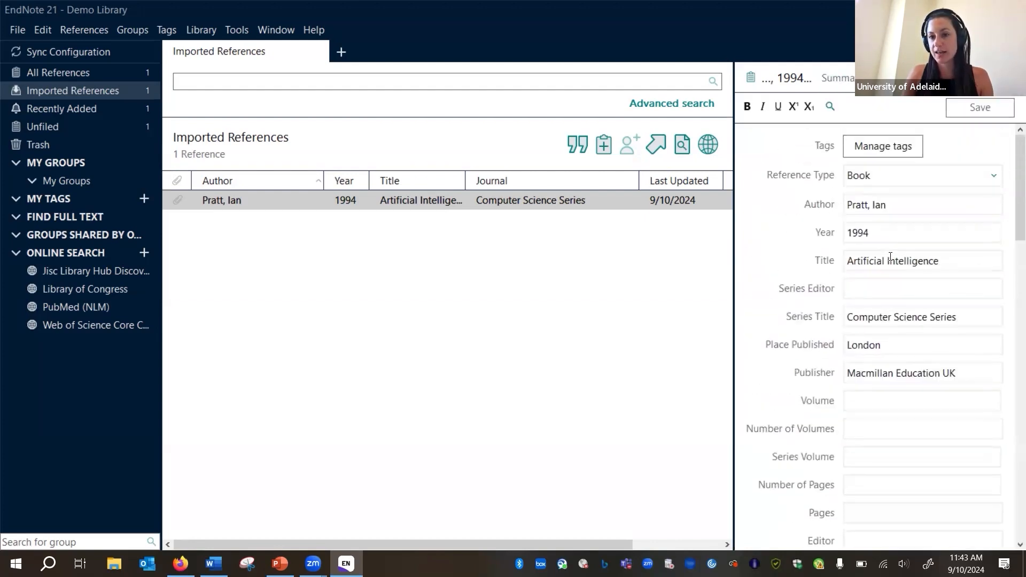
pyautogui.click(891, 261)
pyautogui.press('BackSpace')
pyautogui.write('i')
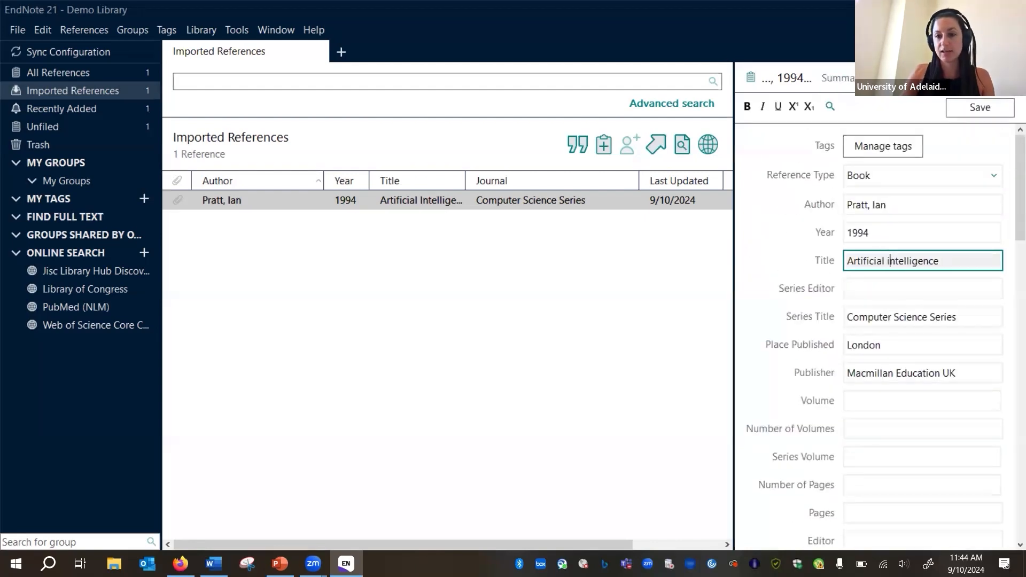
pyautogui.click(968, 114)
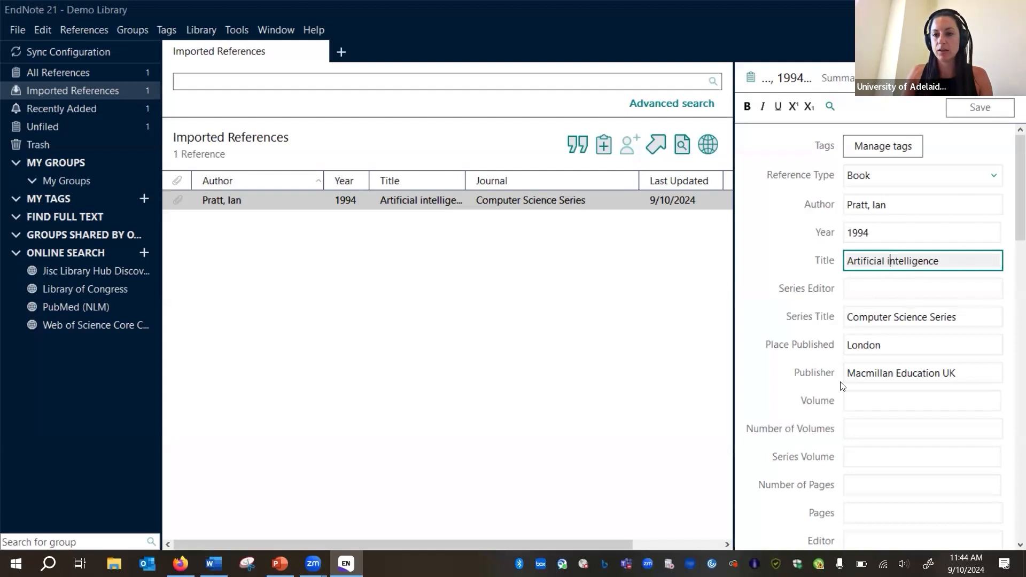
pyautogui.click(838, 78)
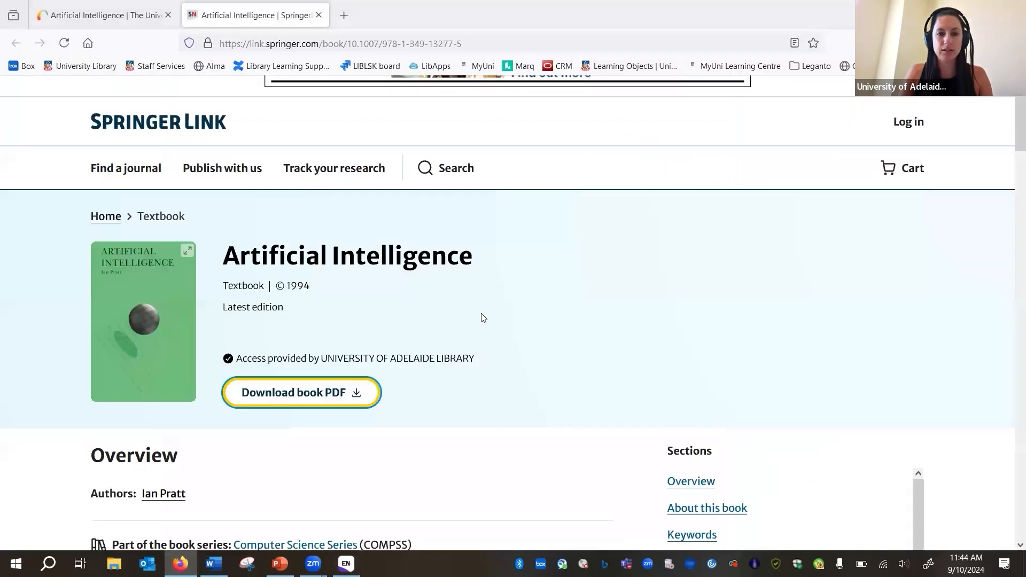
# - Return to the Library Search results in the browser and search for "artificial intelligence" and "work productivity"
pyautogui.click(80, 16)
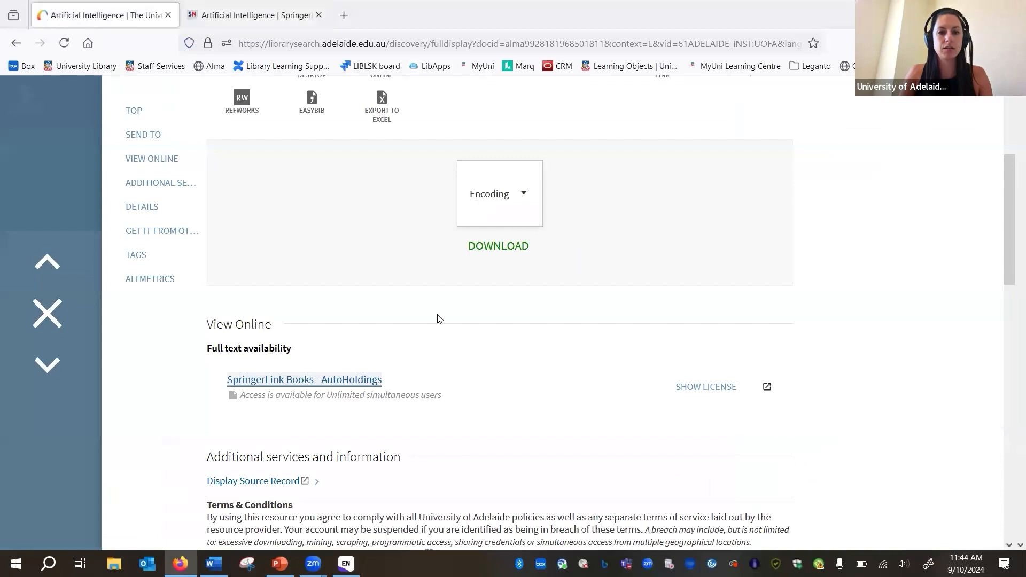
pyautogui.click(55, 315)
pyautogui.scroll(6, 417, 281)
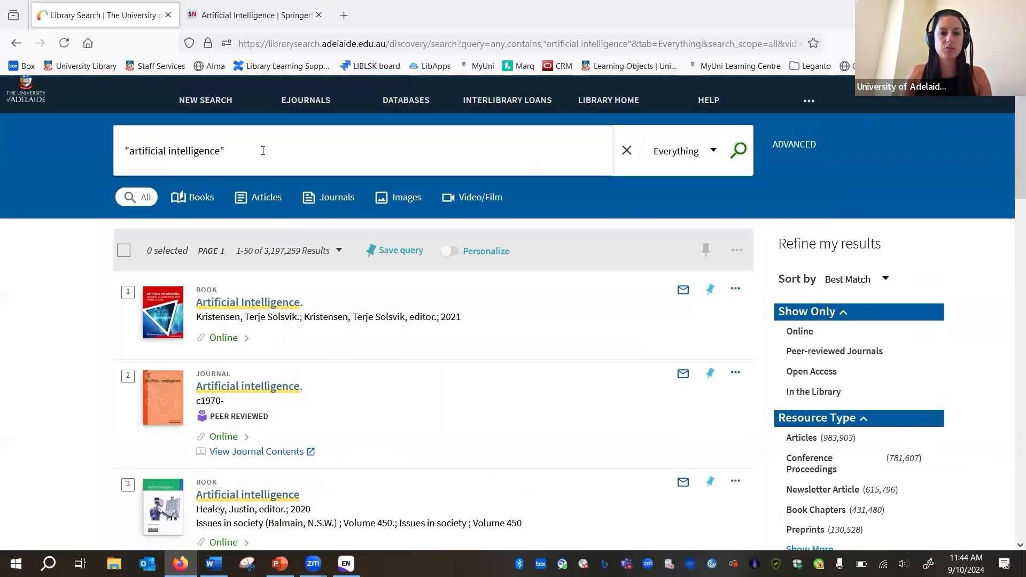
pyautogui.click(263, 151)
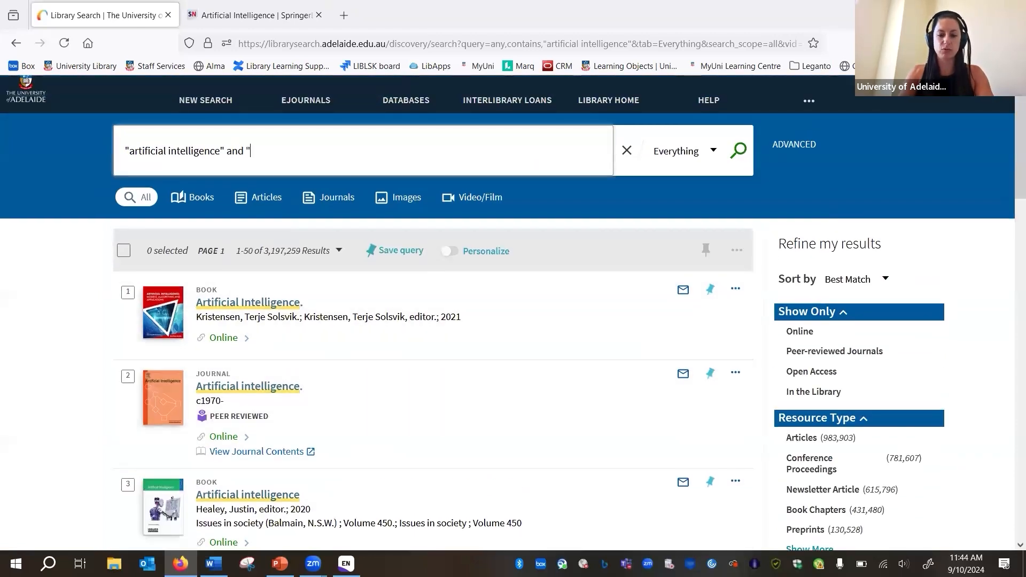
pyautogui.write('and "work prod')
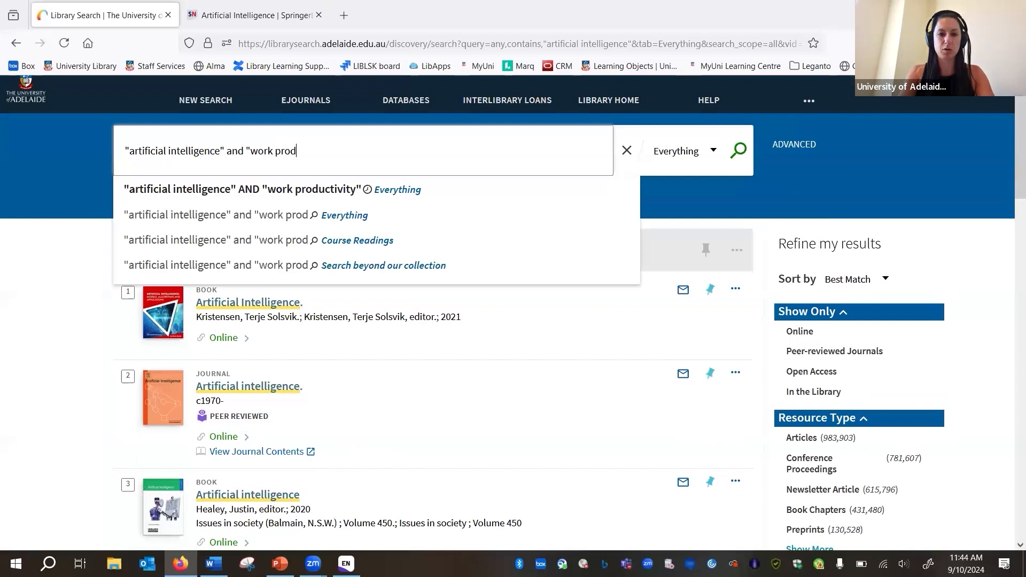
pyautogui.write('ucti')
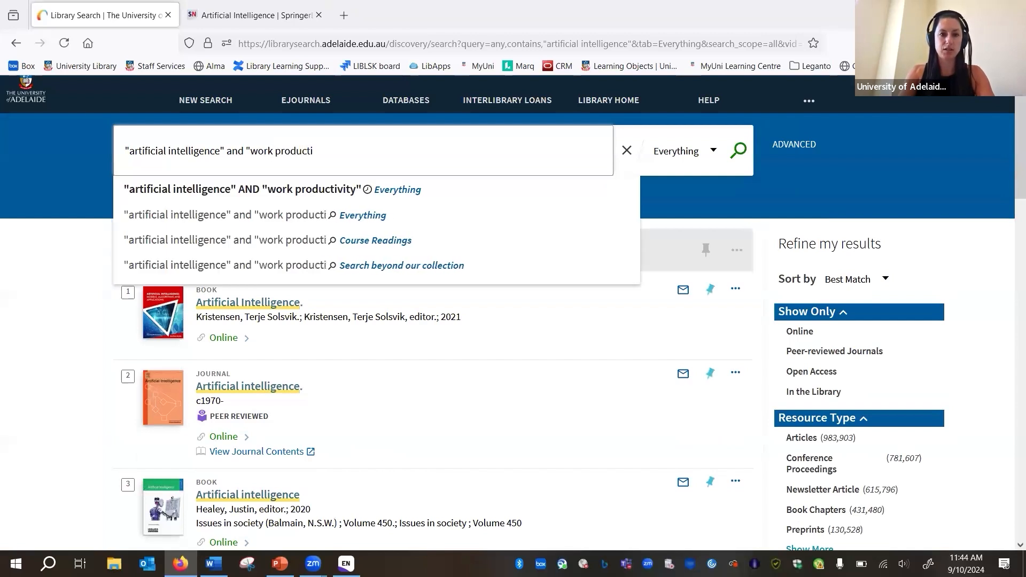
pyautogui.write('vity')
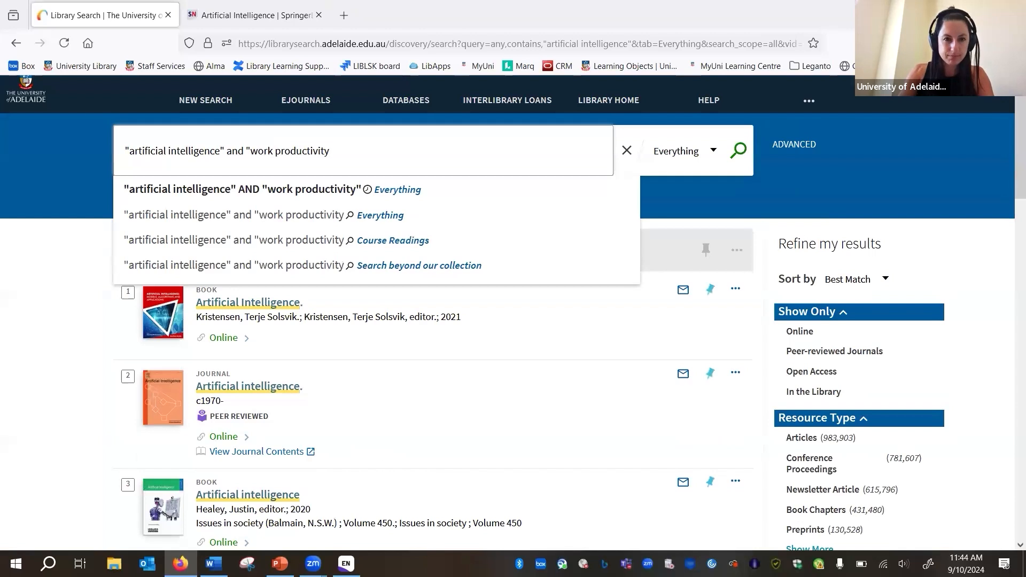
pyautogui.write('"')
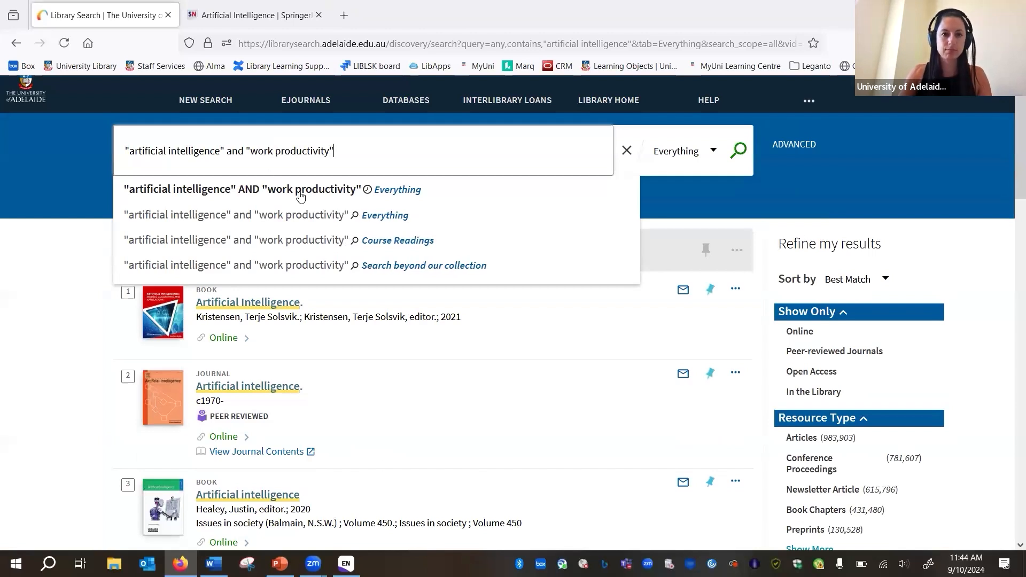
pyautogui.click(740, 151)
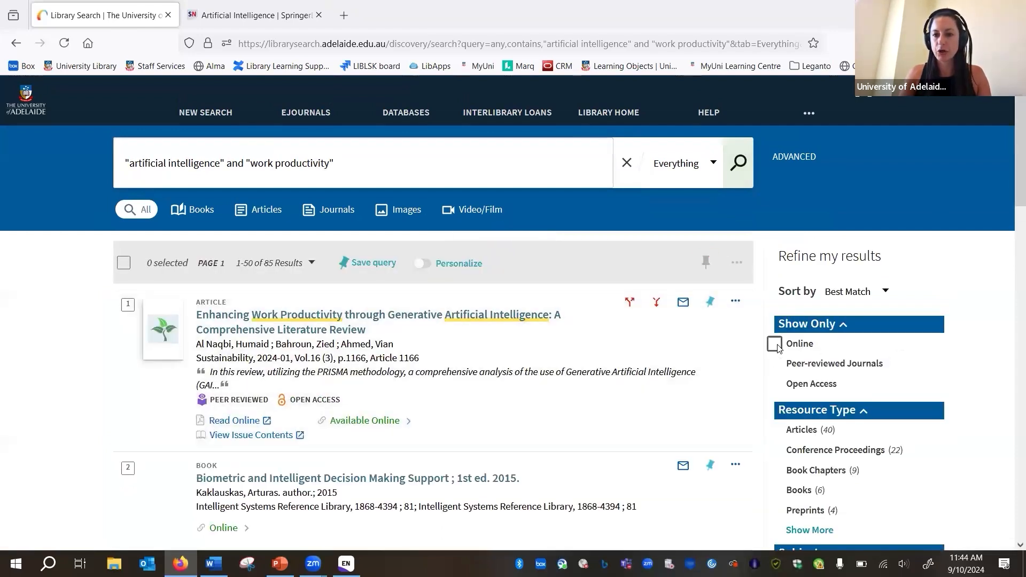
# - Filter the search results to show only Online items and Peer-reviewed Journals
pyautogui.click(781, 344)
pyautogui.click(782, 365)
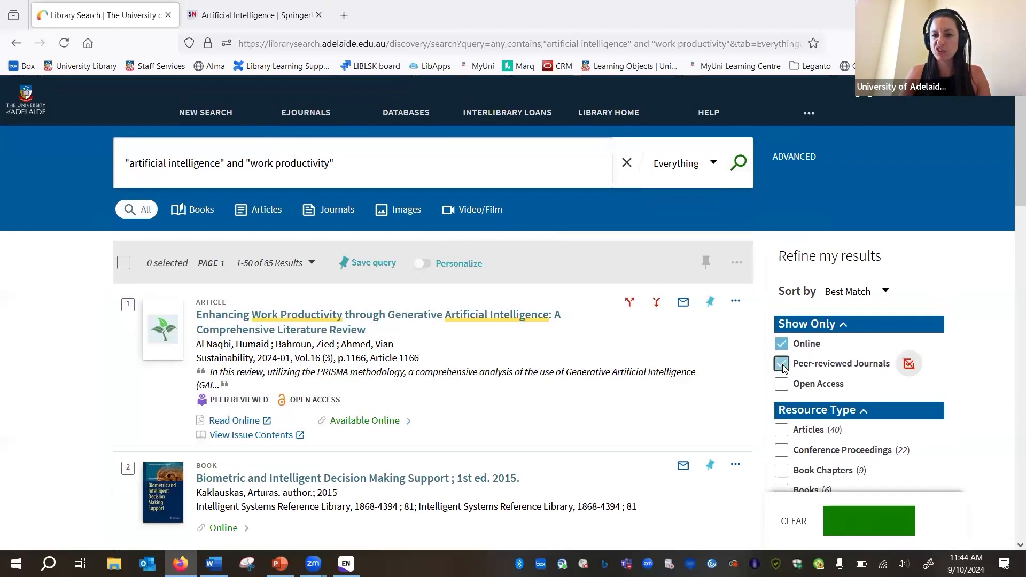
pyautogui.click(873, 523)
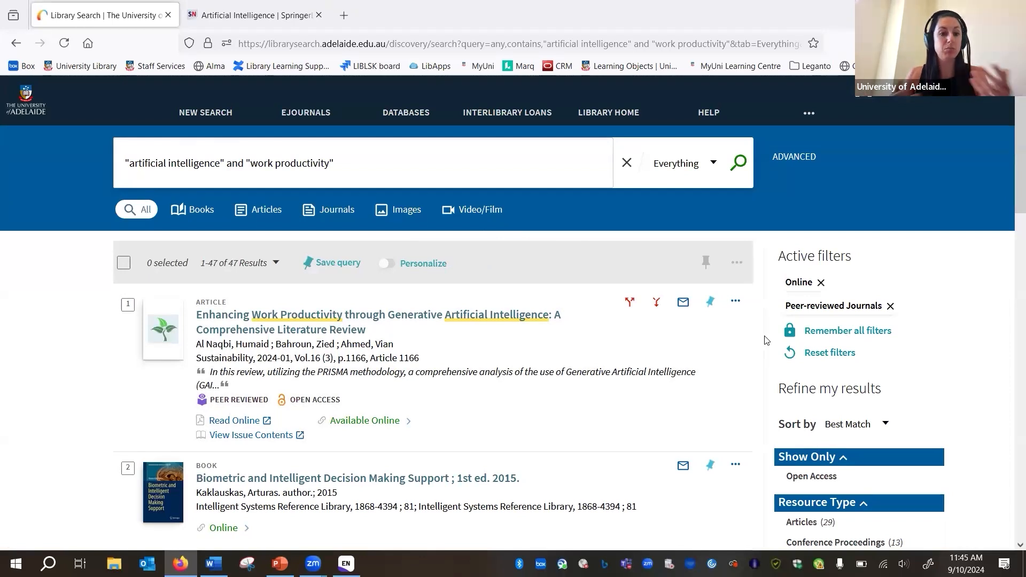
# - Select results 1, 3, 4 and 6 individually, and clear the whole selection again
pyautogui.scroll(-5, 557, 369)
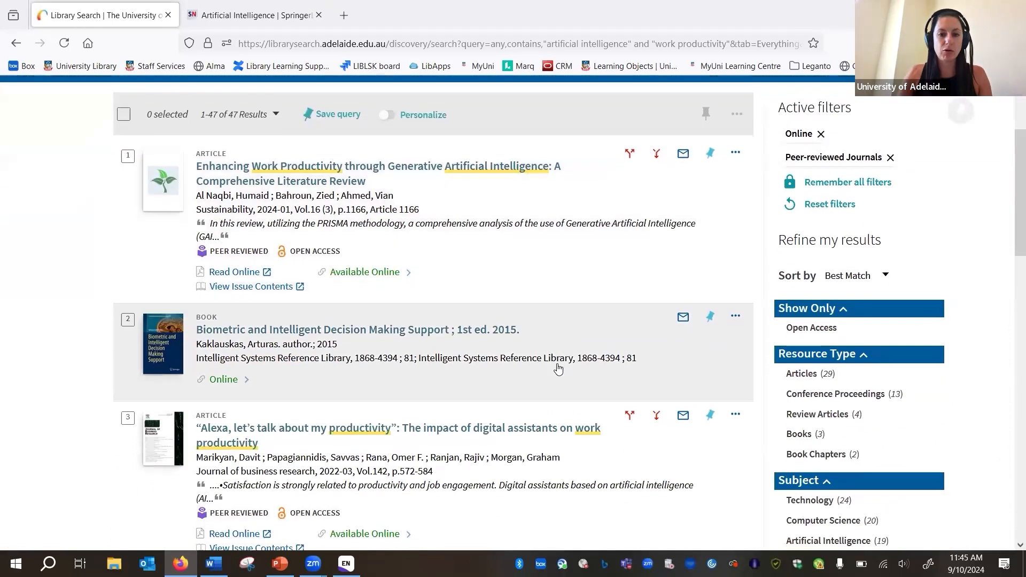
pyautogui.scroll(5, 557, 367)
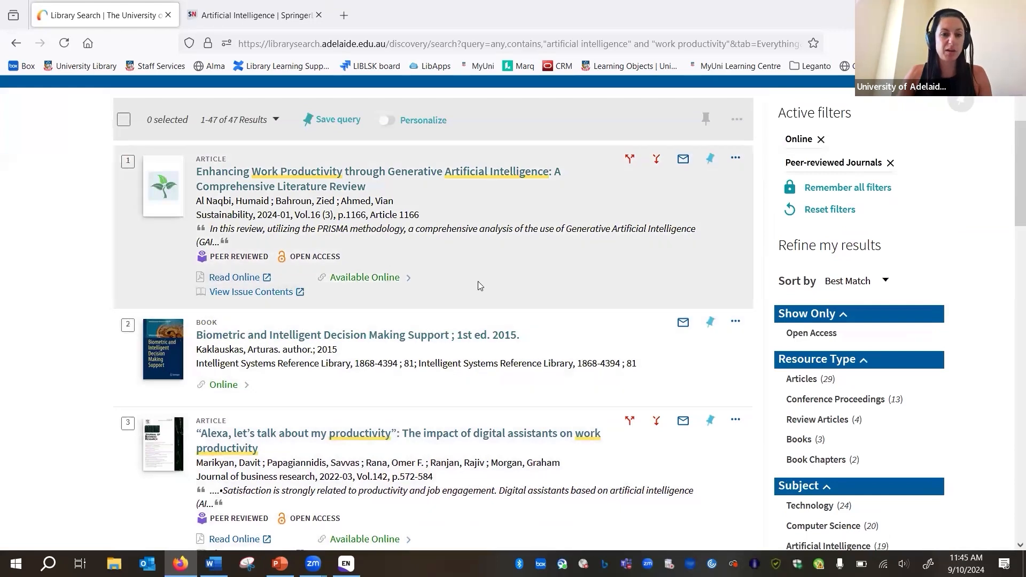
pyautogui.click(127, 164)
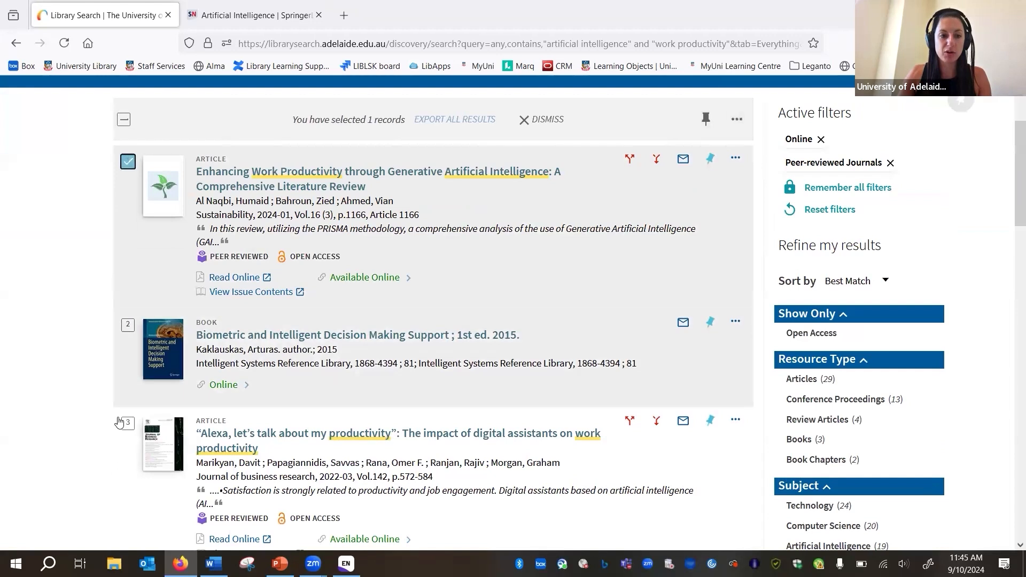
pyautogui.click(126, 425)
pyautogui.scroll(-5, 126, 374)
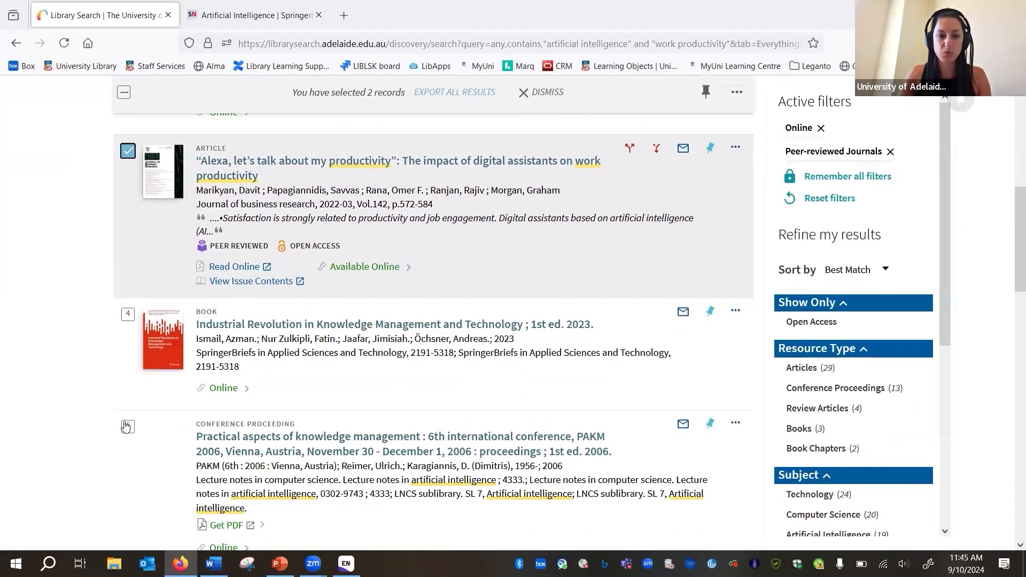
pyautogui.click(127, 315)
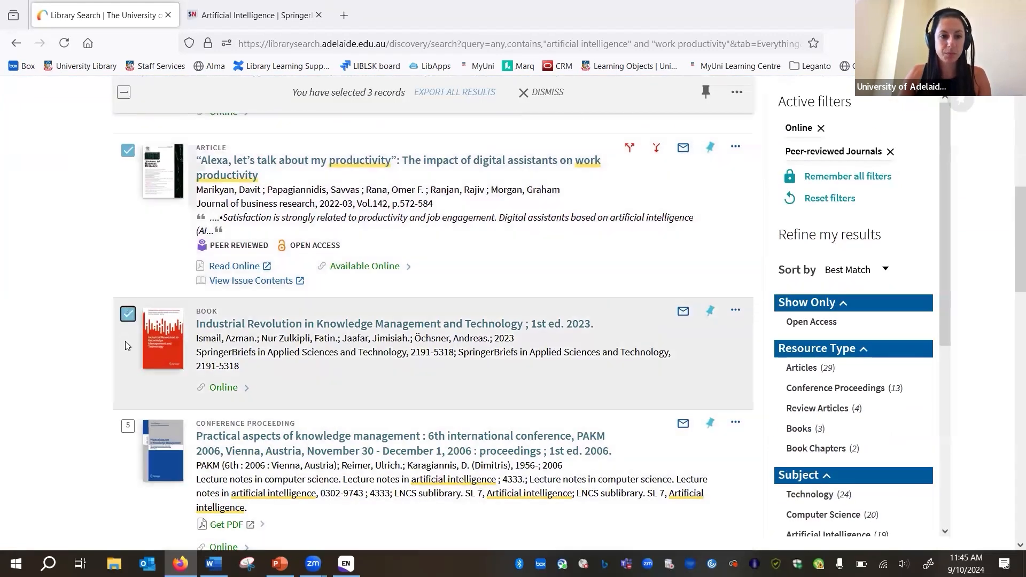
pyautogui.scroll(-3, 127, 373)
pyautogui.click(128, 426)
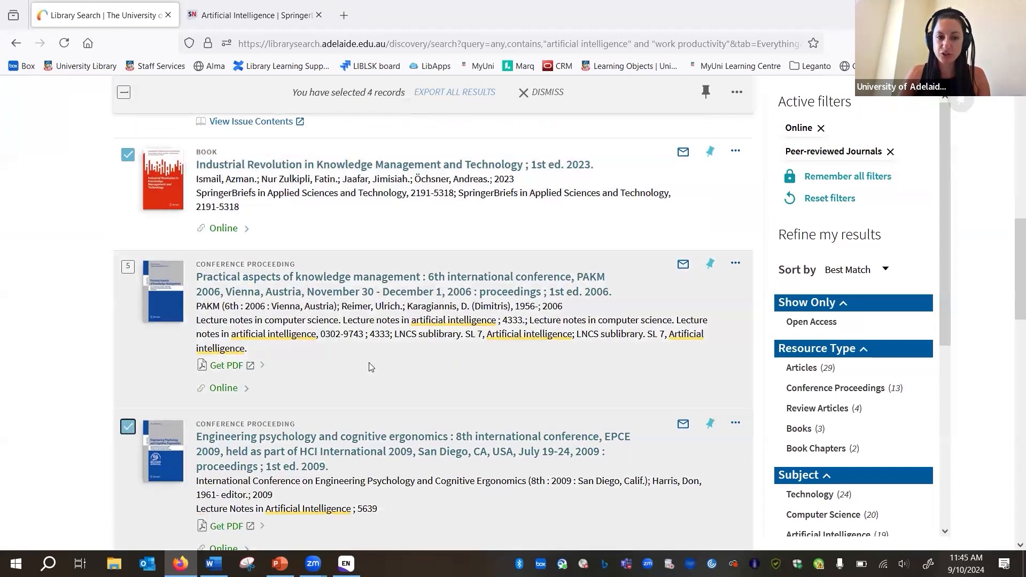
pyautogui.scroll(10, 372, 367)
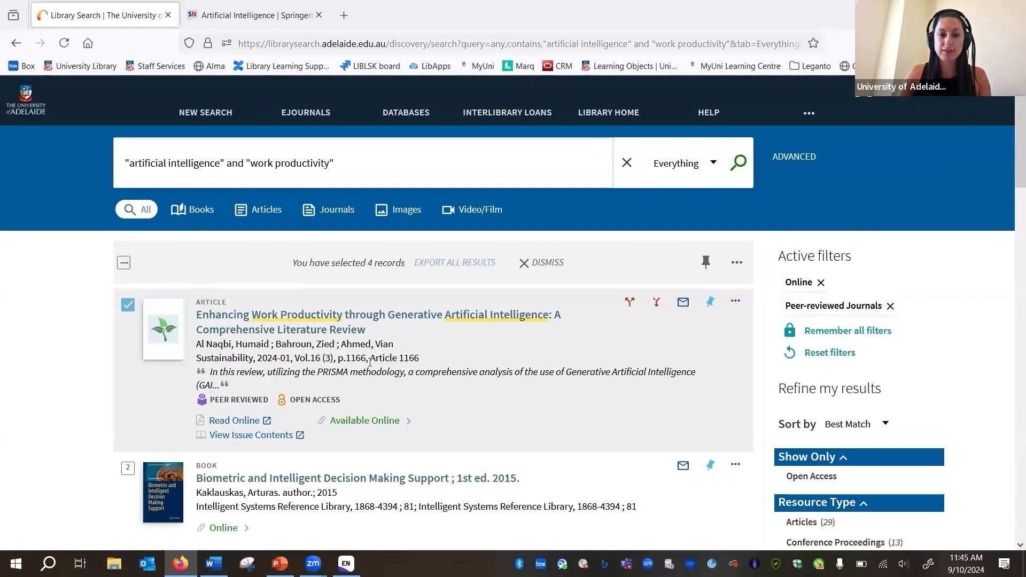
pyautogui.click(122, 266)
pyautogui.click(124, 263)
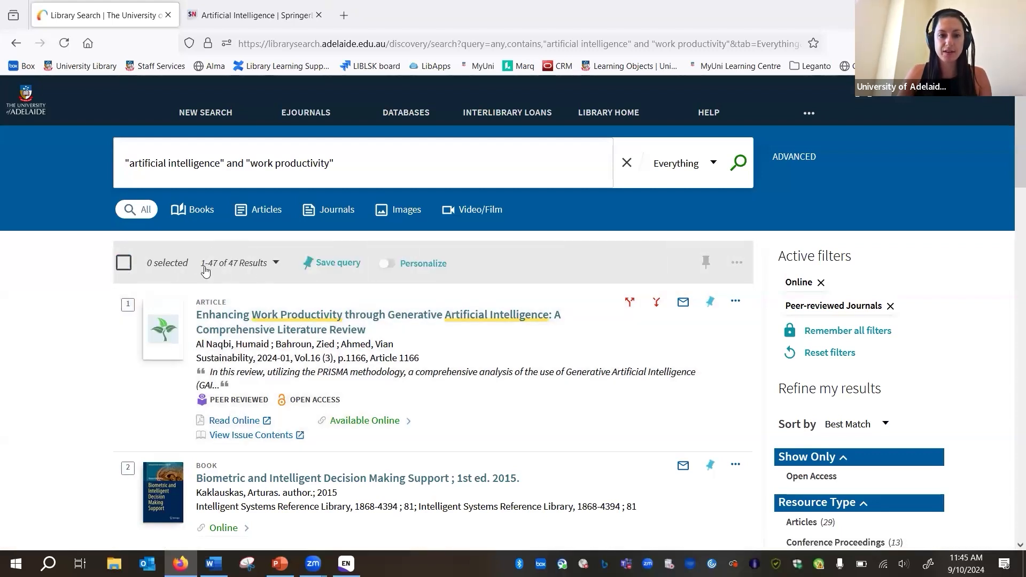
# - Select only the first article in the results and deselect it again
pyautogui.click(127, 307)
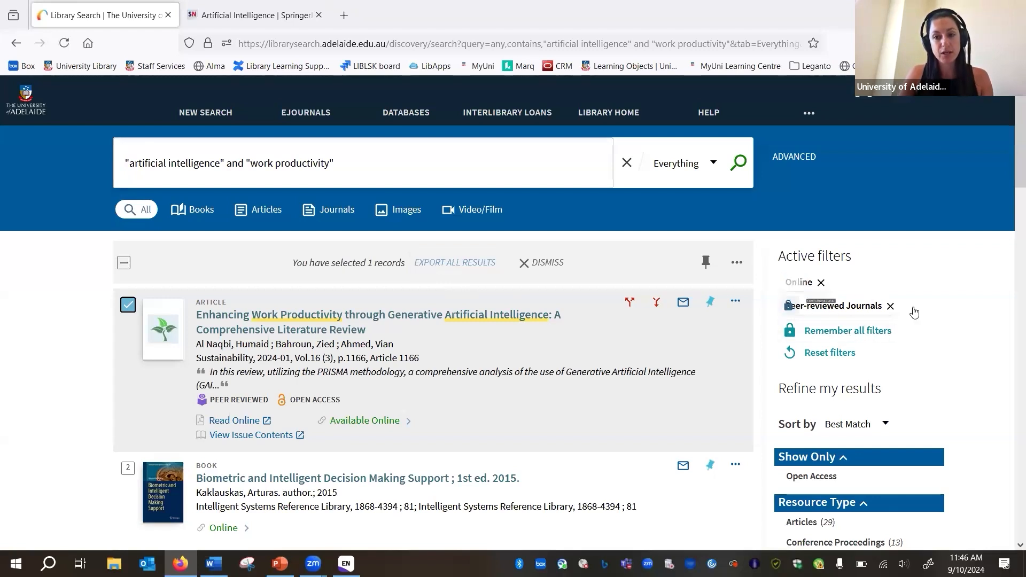
pyautogui.click(962, 300)
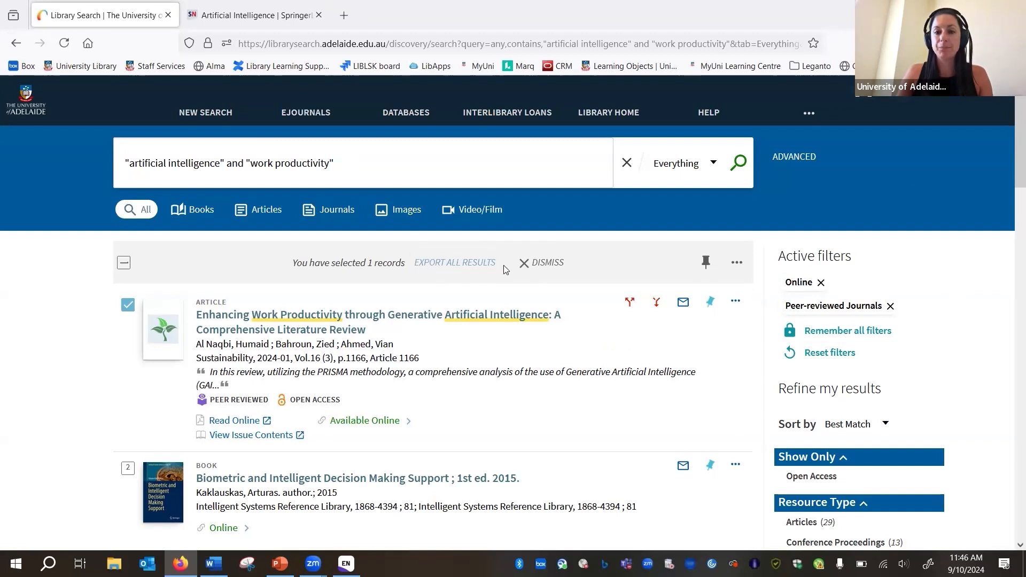
pyautogui.click(128, 305)
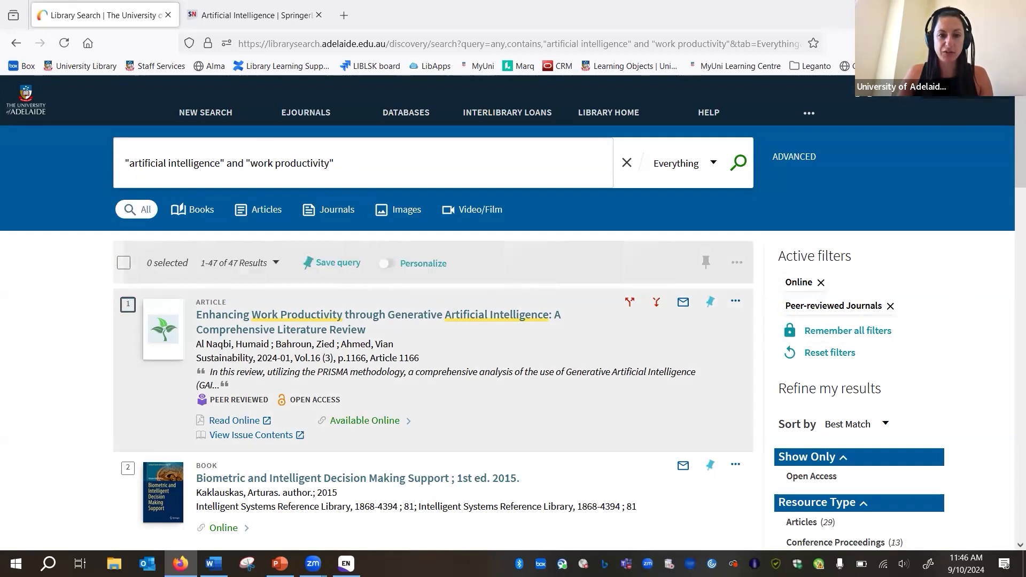
# - Look through the filtered results list down to its last record and return to the start
pyautogui.moveTo(1007, 133); pyautogui.dragTo(1007, 528)
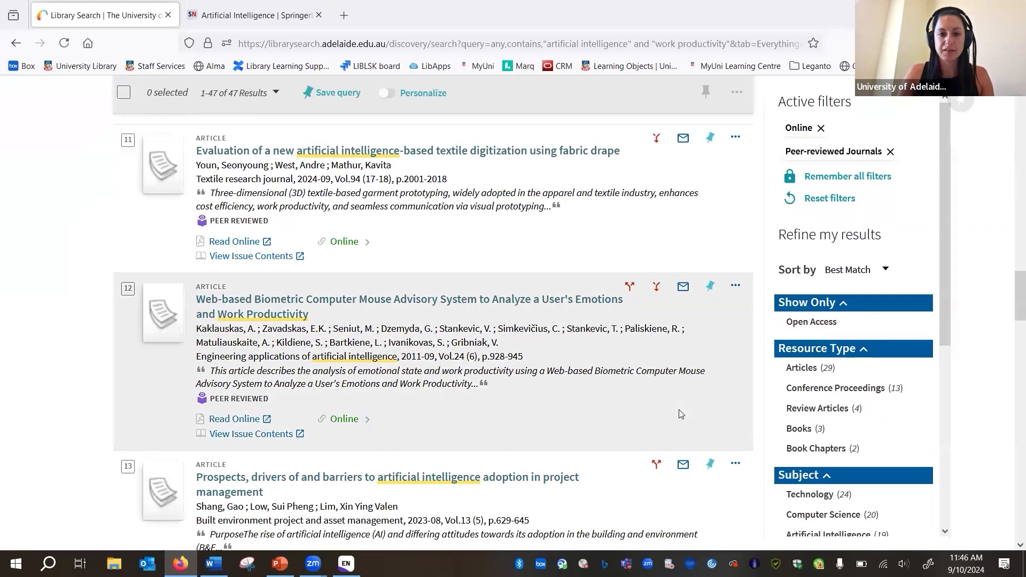
pyautogui.scroll(-15, 679, 409)
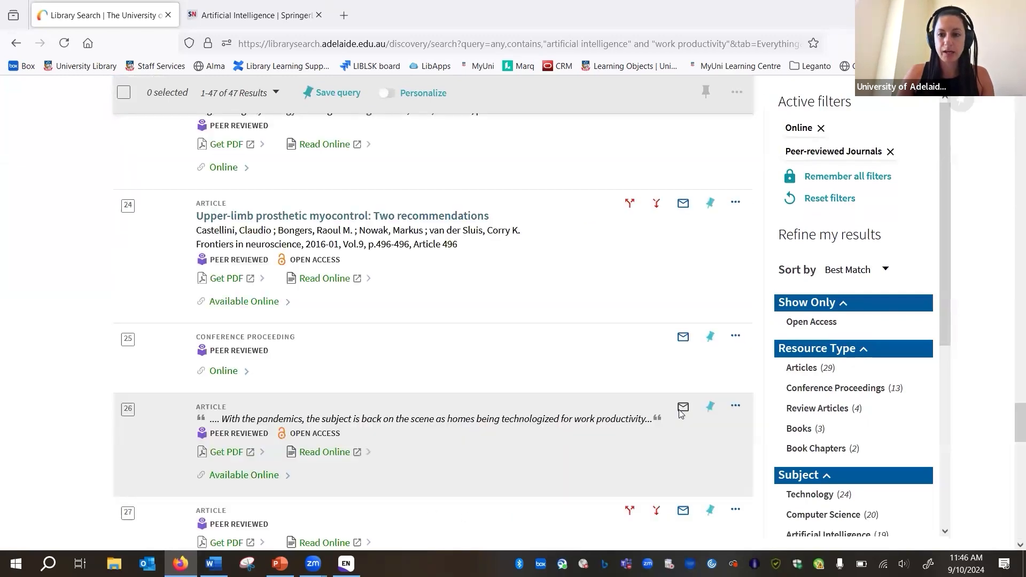
pyautogui.scroll(-12, 681, 414)
pyautogui.scroll(-10, 681, 416)
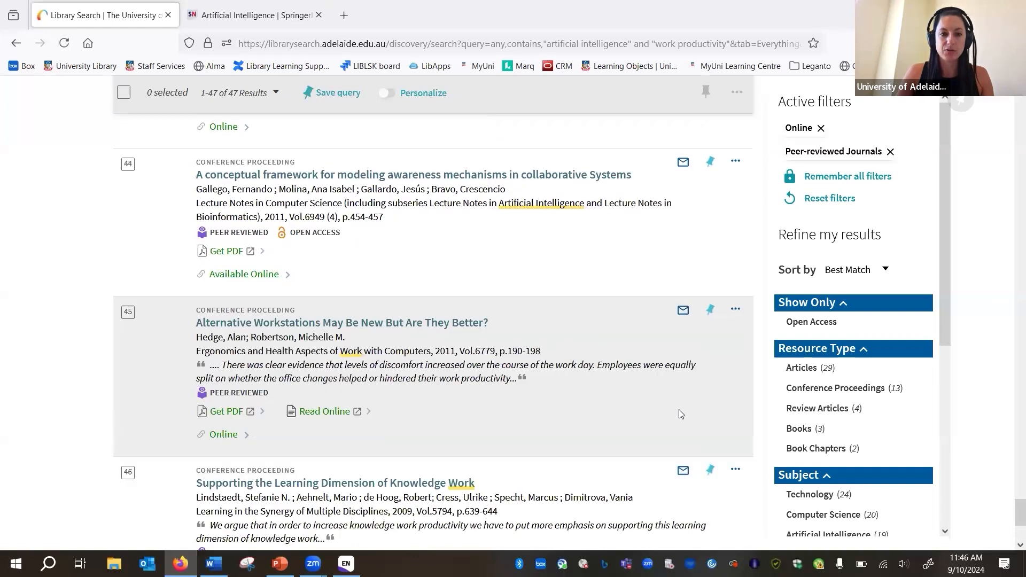
pyautogui.scroll(-5, 680, 414)
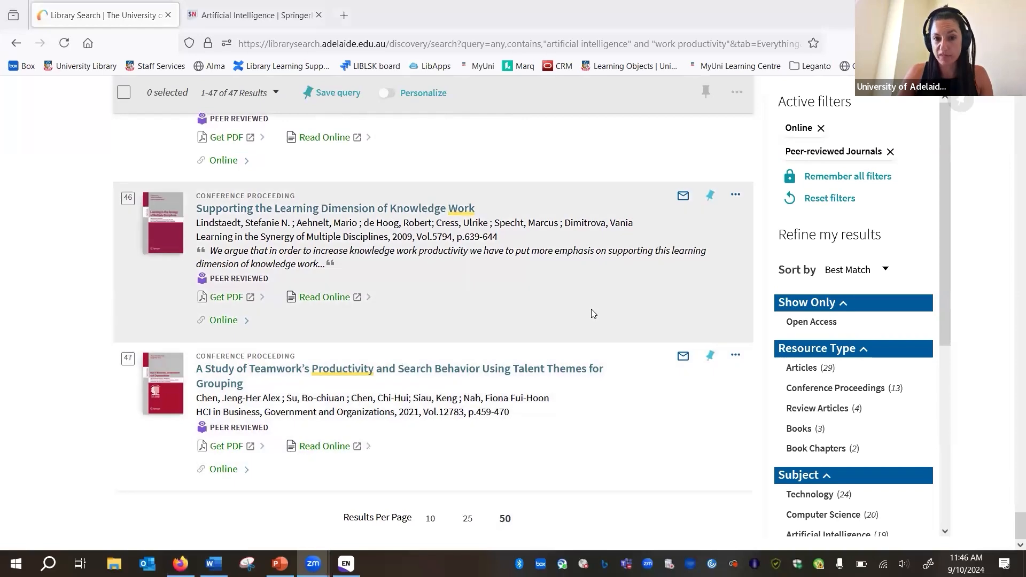
pyautogui.scroll(20, 857, 261)
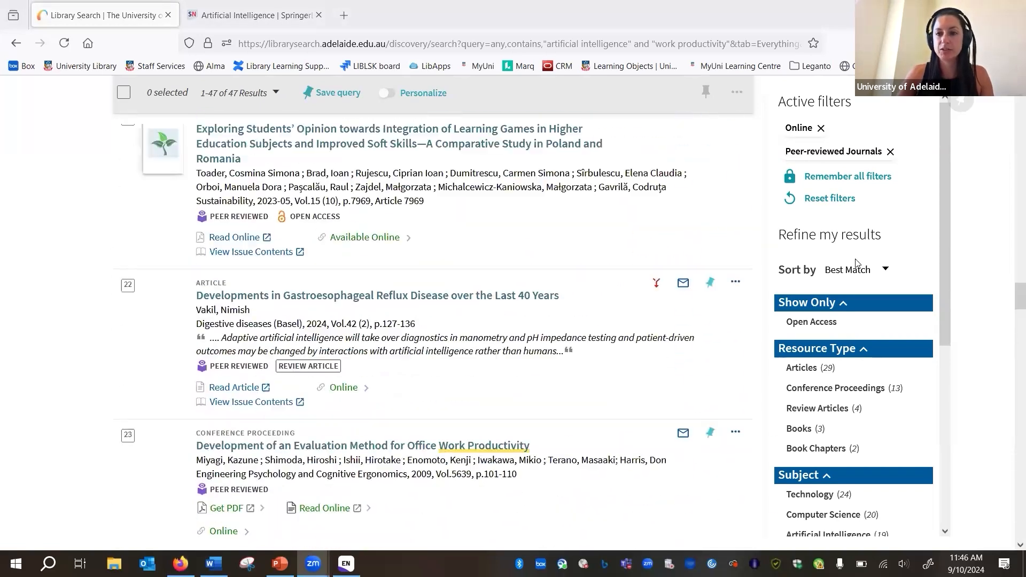
pyautogui.scroll(12, 856, 262)
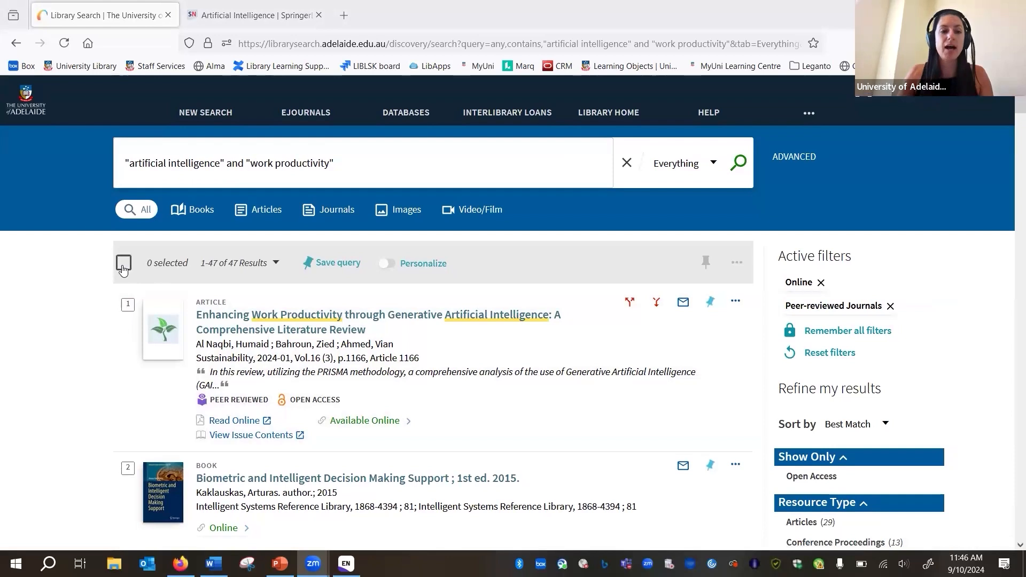
# - Select all the filtered search results and download them as an EndNote Desktop export
pyautogui.click(123, 265)
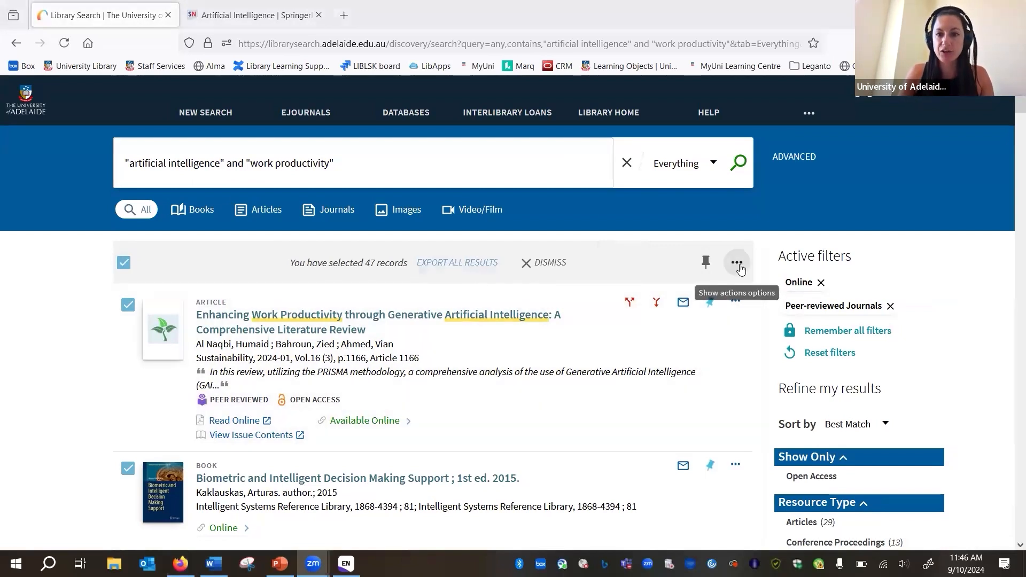
pyautogui.click(738, 263)
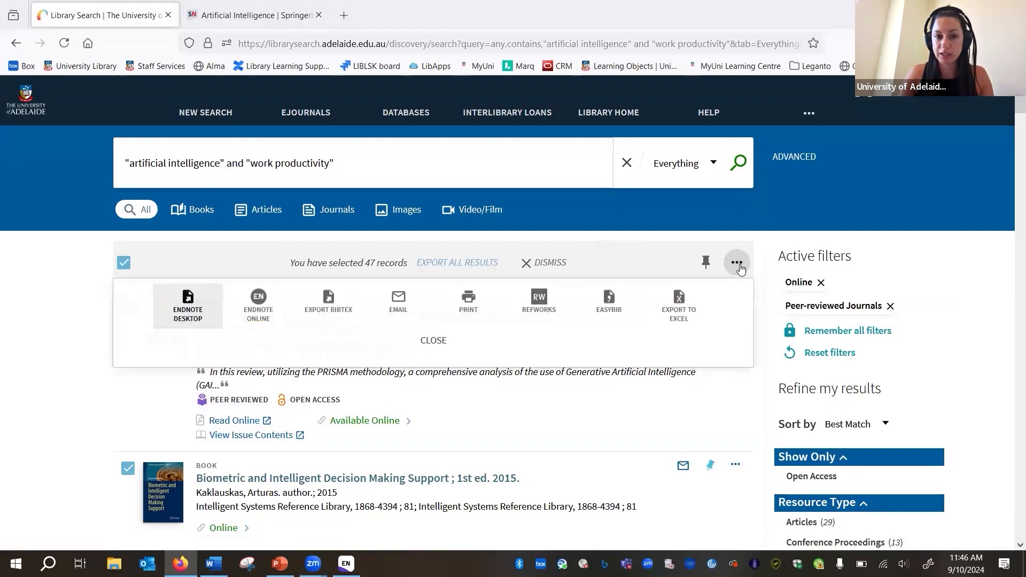
pyautogui.click(188, 310)
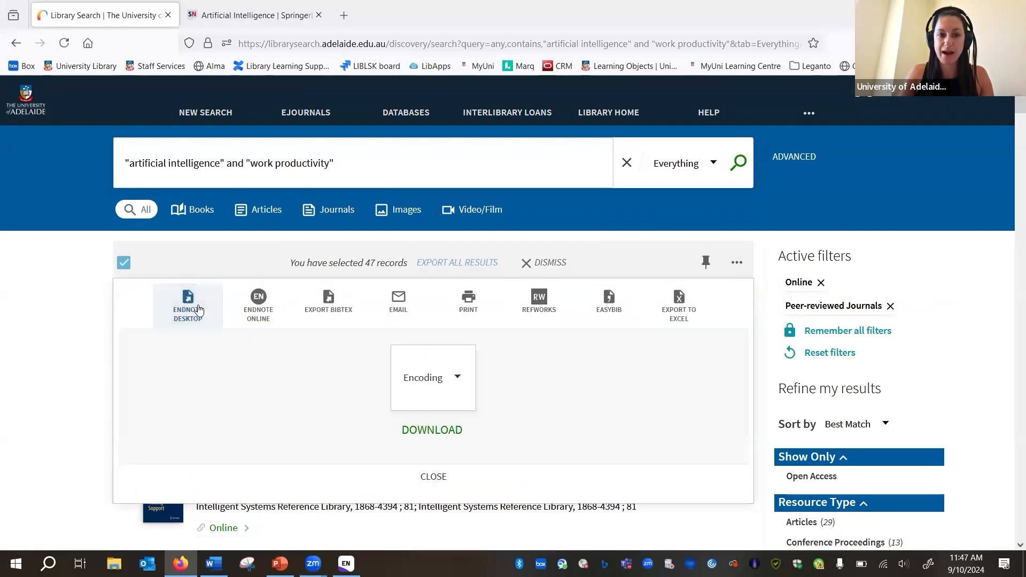
pyautogui.click(430, 430)
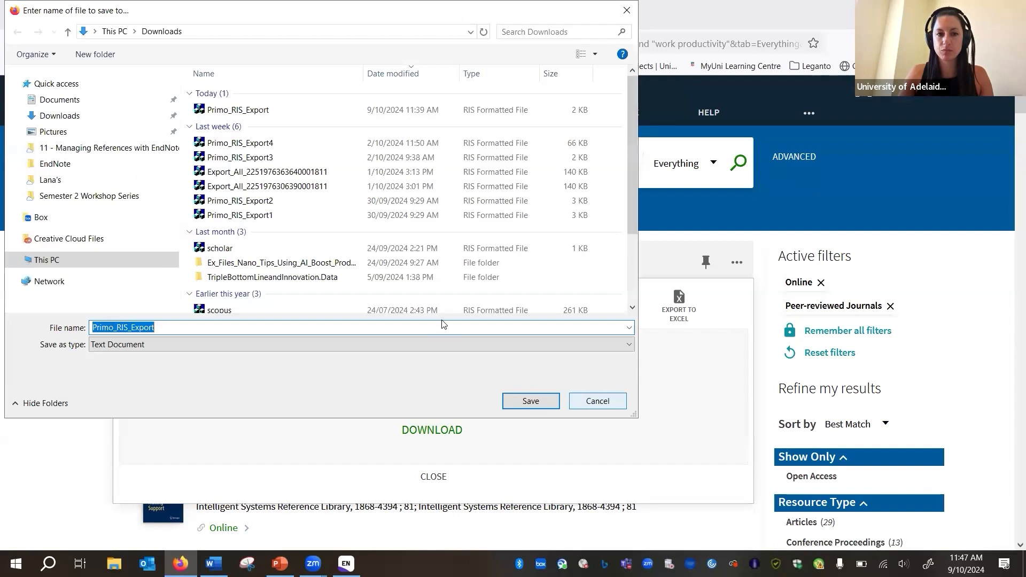
# - Save the export as Primo_RIS_Export in Downloads, replacing the existing file, and open it to import the references into EndNote
pyautogui.click(523, 400)
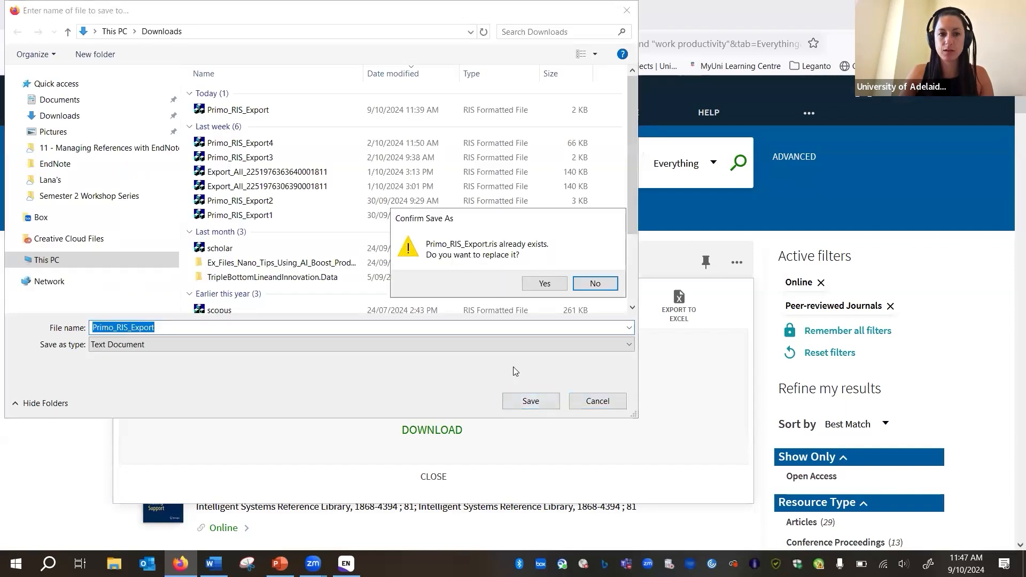
pyautogui.click(544, 284)
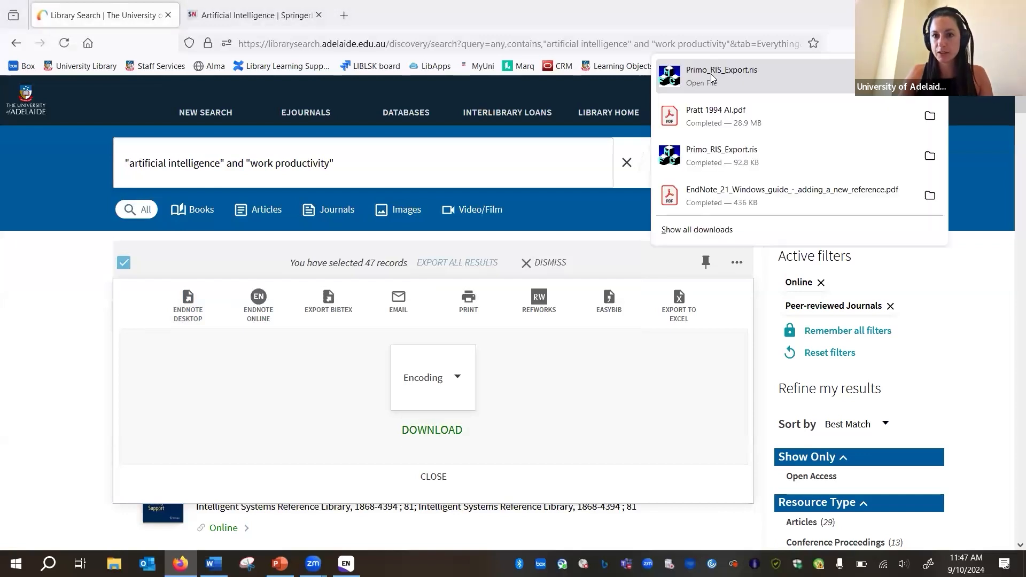
pyautogui.click(711, 75)
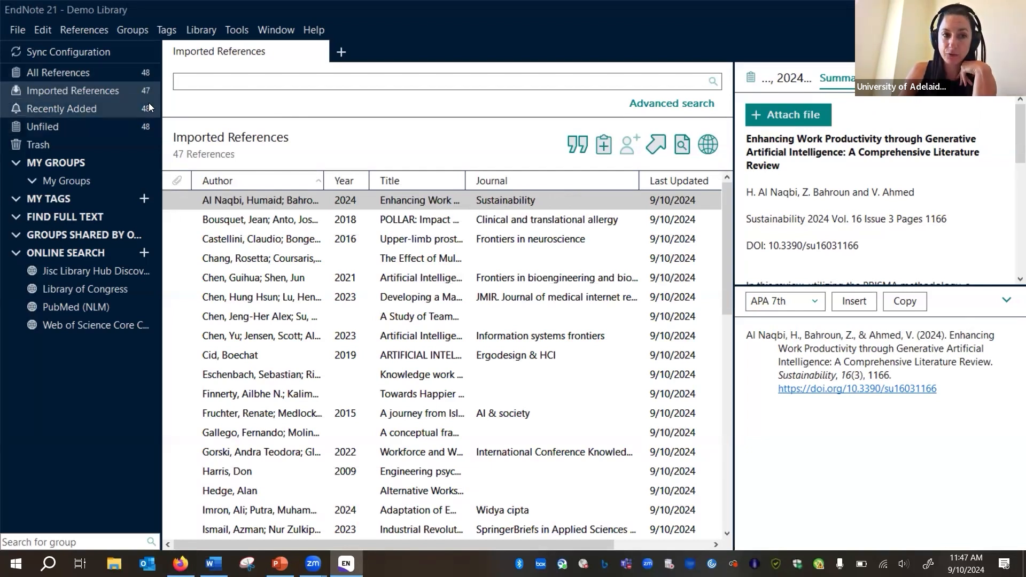
# - View the time-range options for Recently Added and dismiss them without changing the range
pyautogui.rightClick(89, 109)
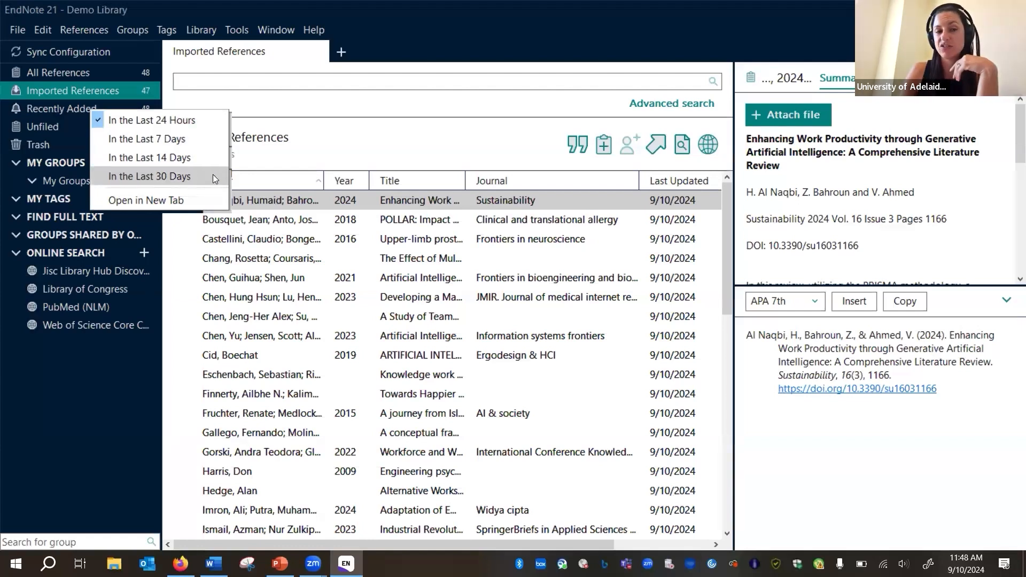
pyautogui.click(125, 91)
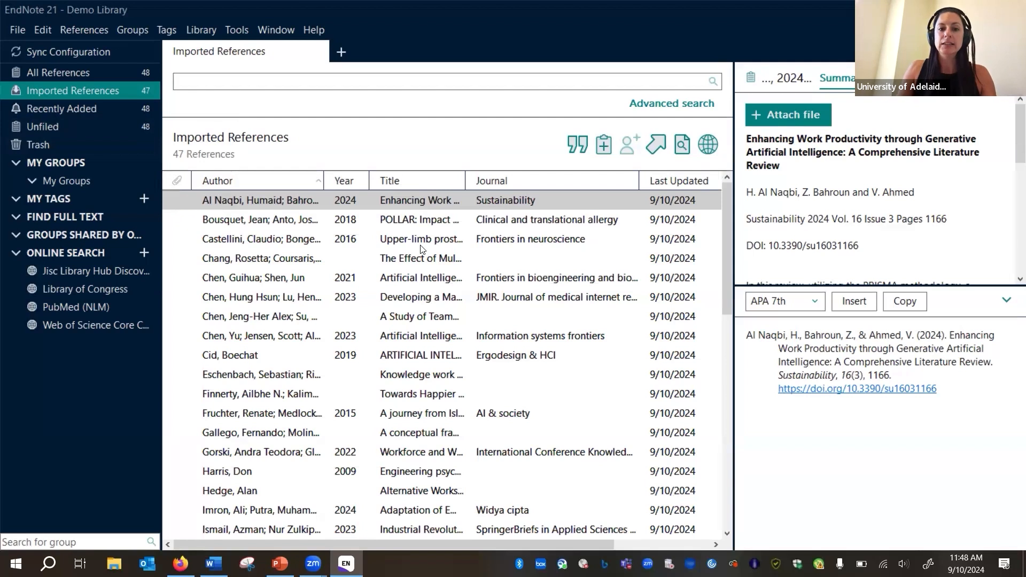
# - Widen the Title column of the Imported References list and look through several of the references
pyautogui.moveTo(465, 180); pyautogui.dragTo(562, 181)
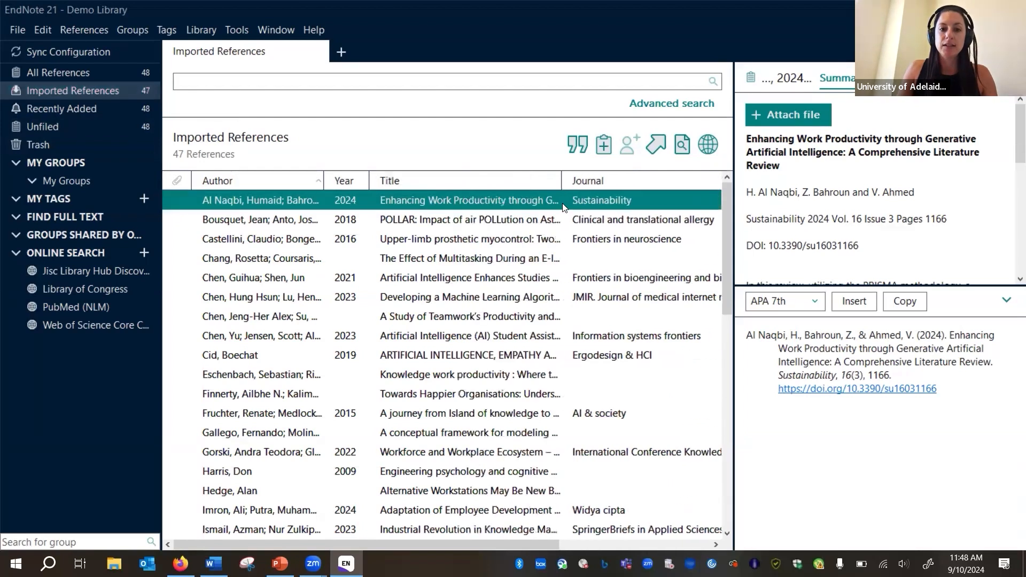
pyautogui.click(452, 221)
pyautogui.click(448, 239)
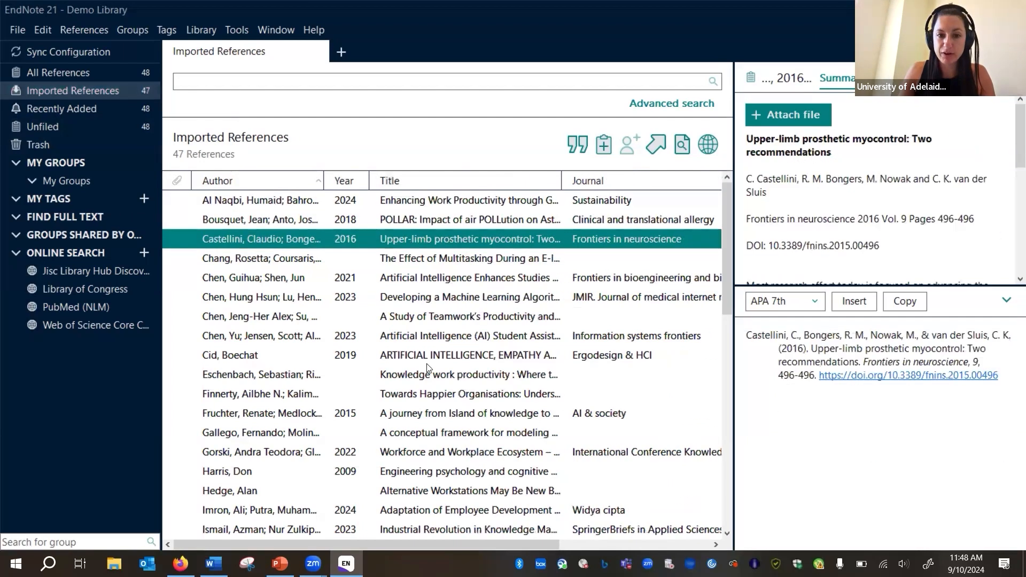
pyautogui.click(463, 355)
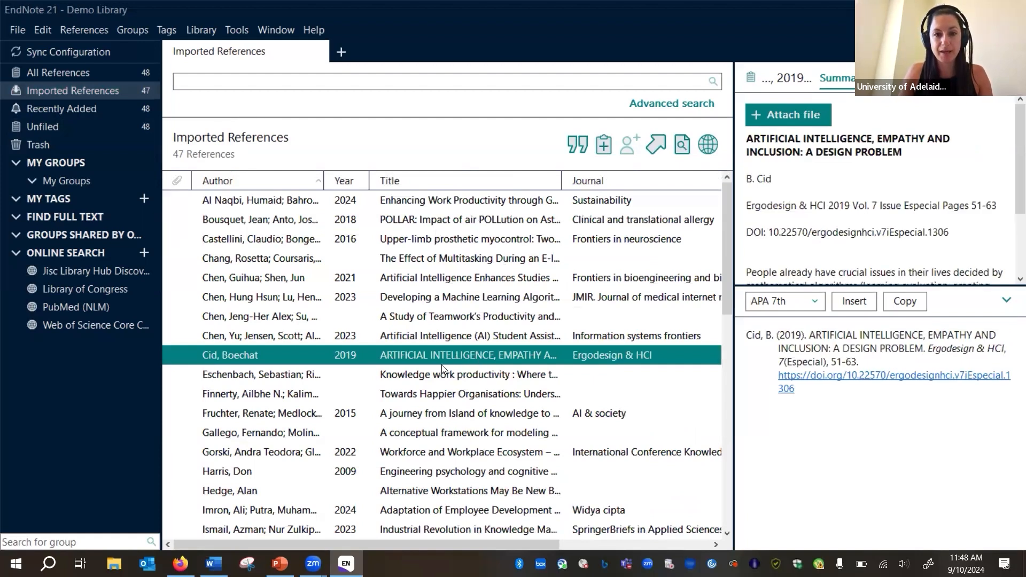
pyautogui.scroll(-2, 442, 368)
pyautogui.scroll(-2, 442, 367)
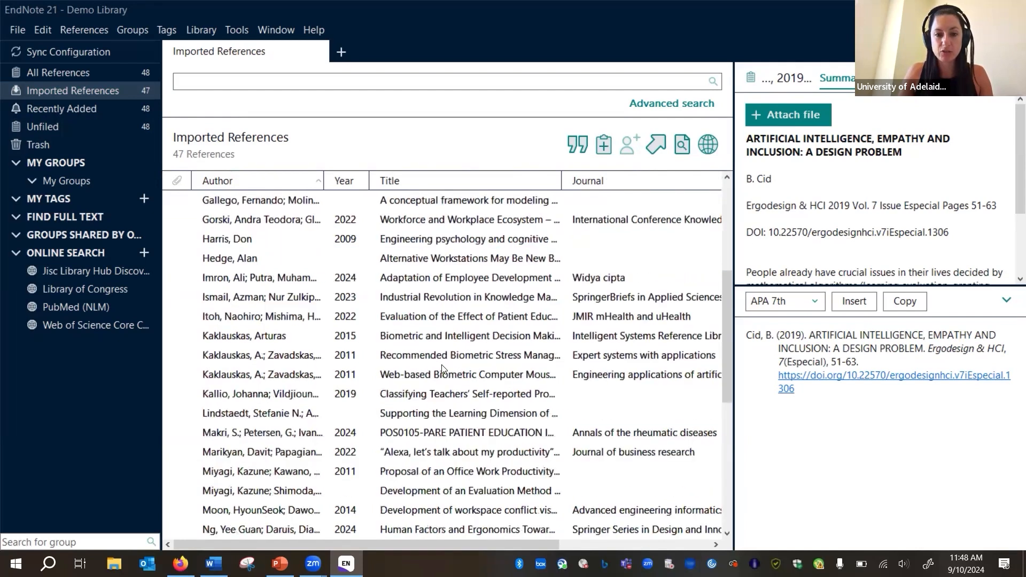
pyautogui.scroll(4, 495, 406)
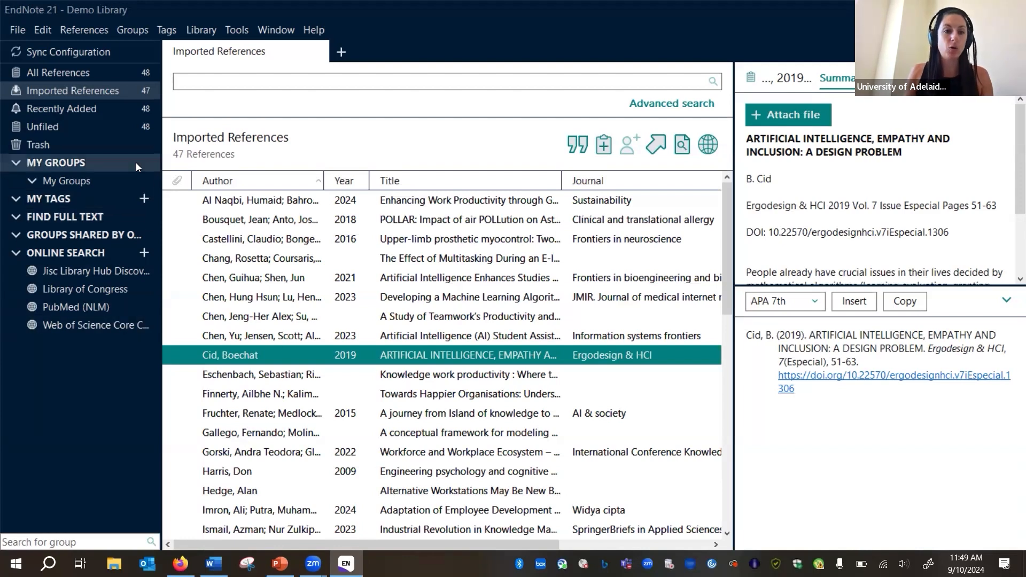
# - Create a group set named "Artificial Intelligence" under My Groups
pyautogui.rightClick(79, 161)
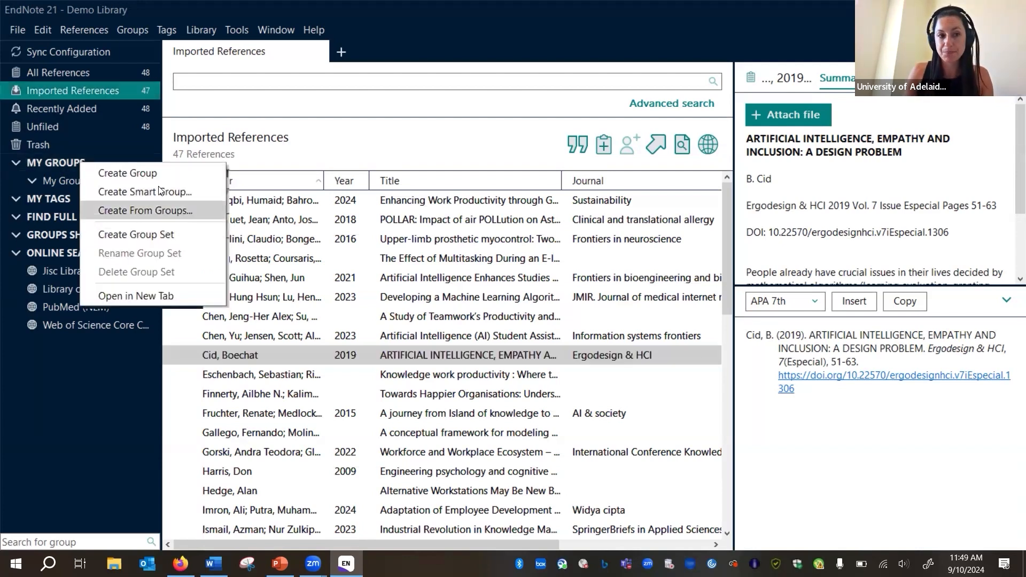
pyautogui.click(160, 235)
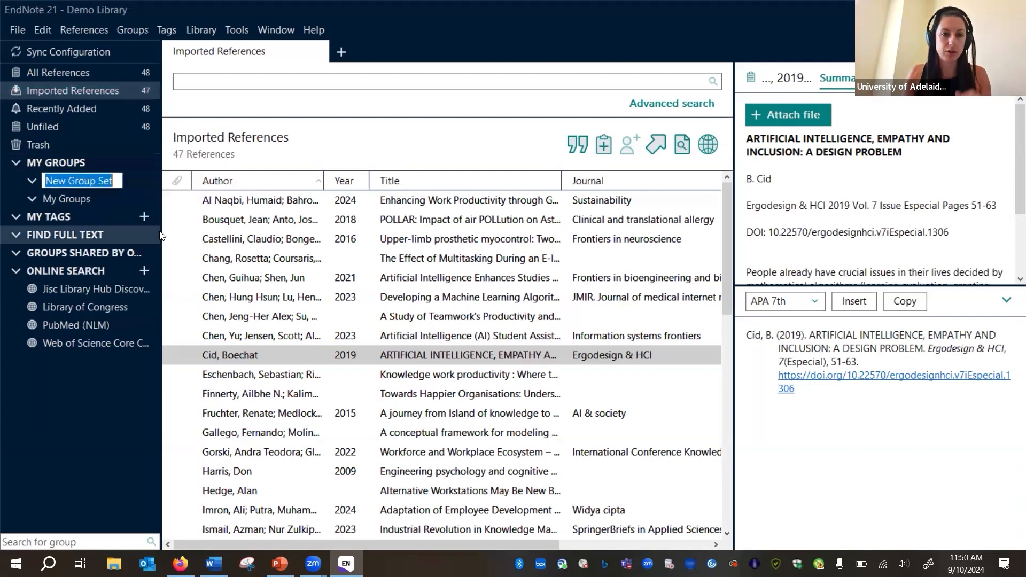
pyautogui.write('Artif')
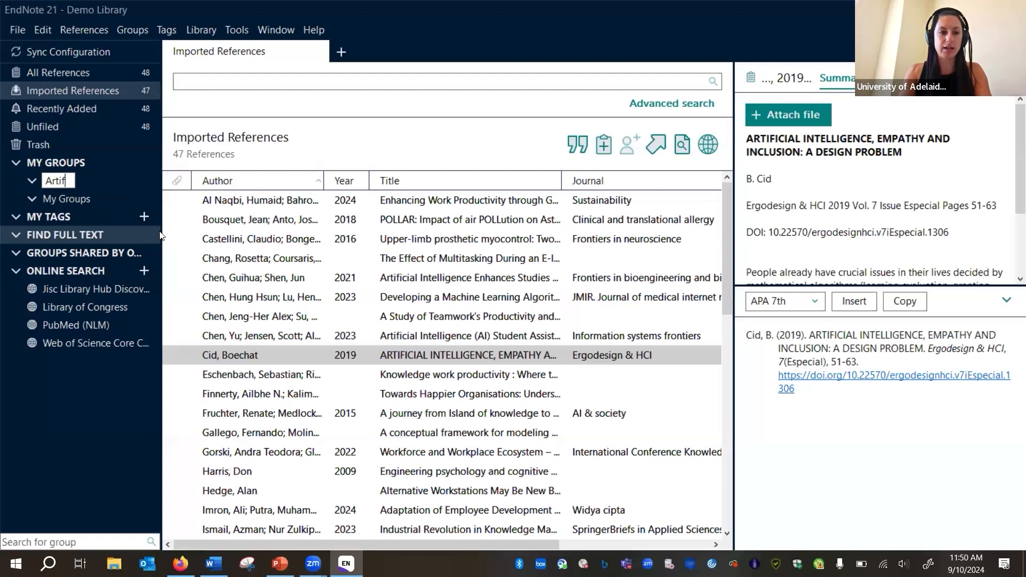
pyautogui.write('icial ')
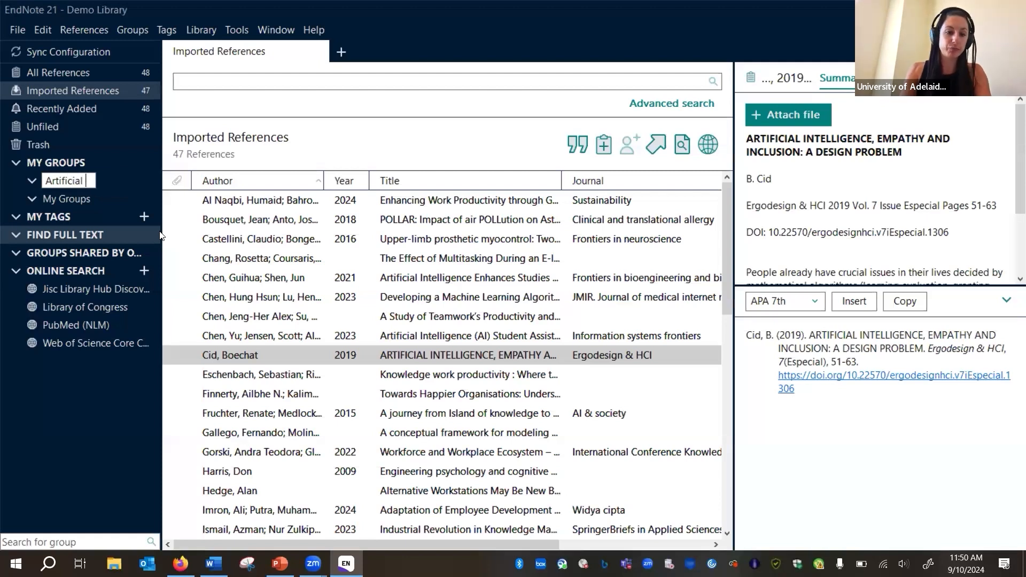
pyautogui.write('Intellige')
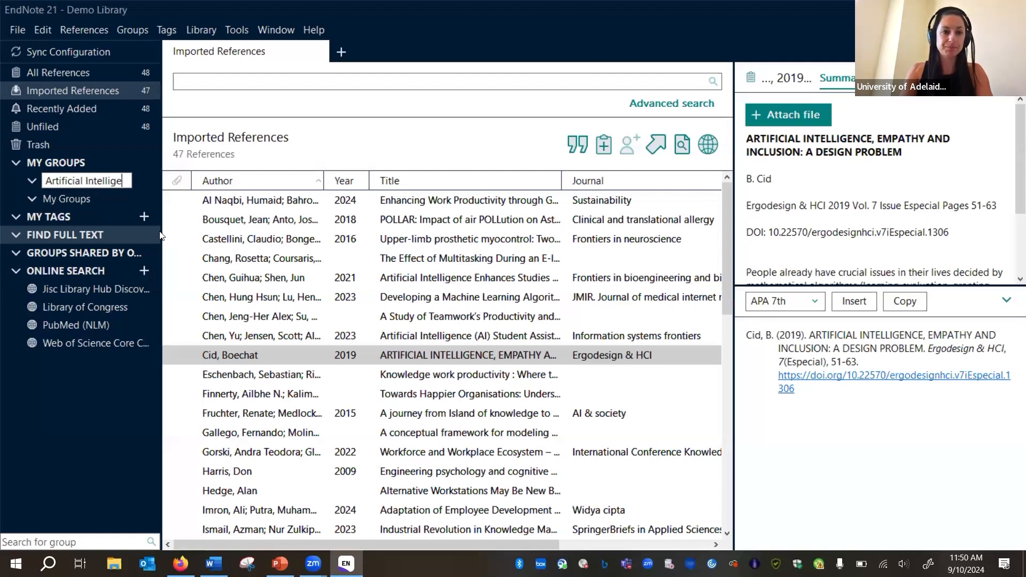
pyautogui.write('nce')
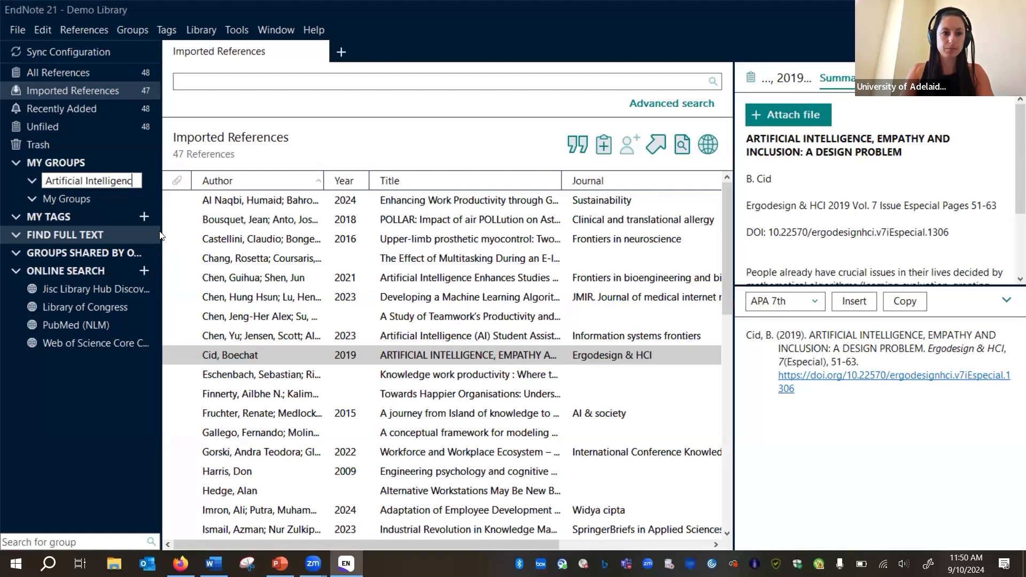
pyautogui.press('Return')
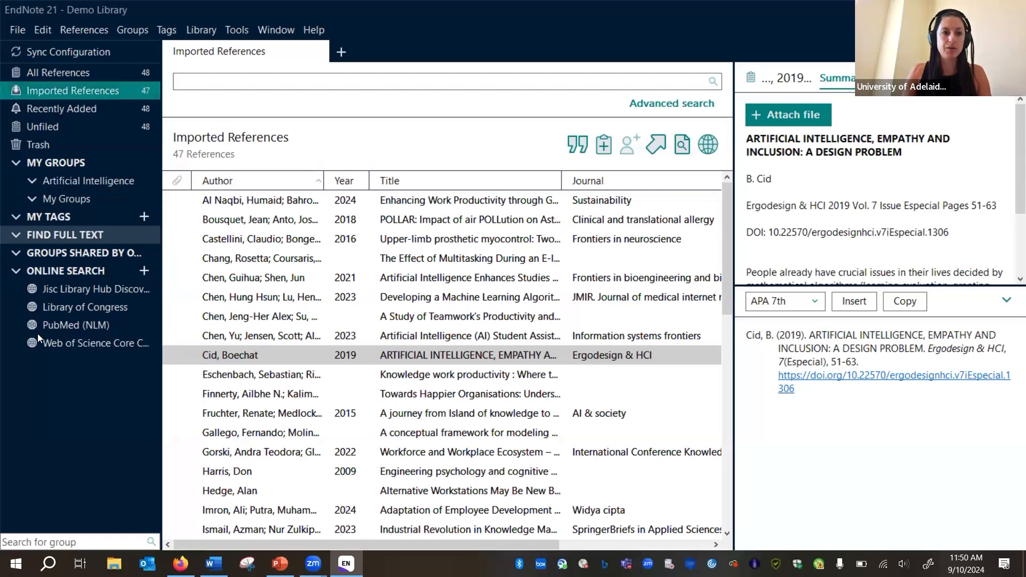
pyautogui.click(32, 182)
pyautogui.click(33, 183)
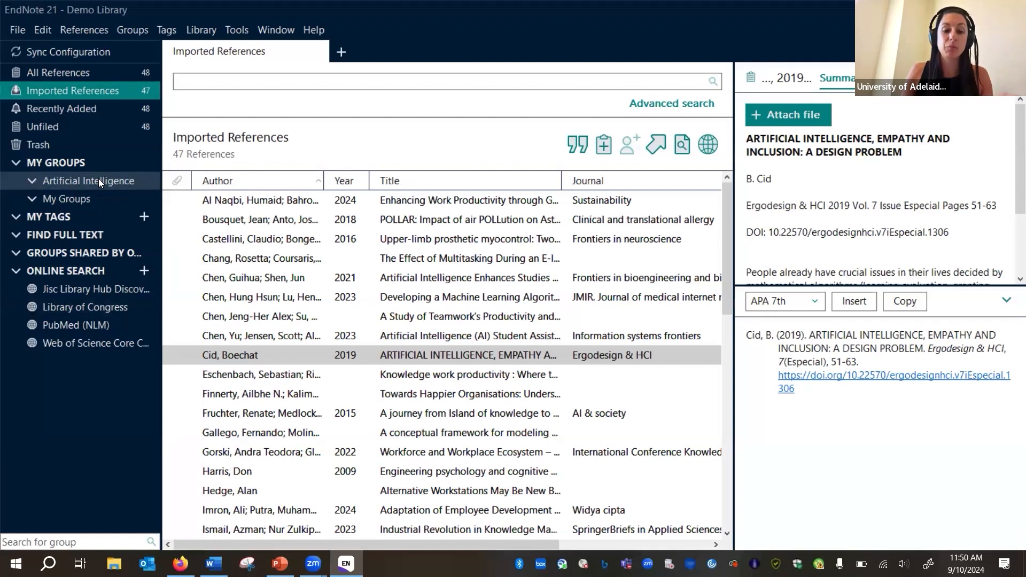
pyautogui.click(237, 224)
pyautogui.moveTo(207, 206); pyautogui.dragTo(213, 217)
pyautogui.click(218, 219)
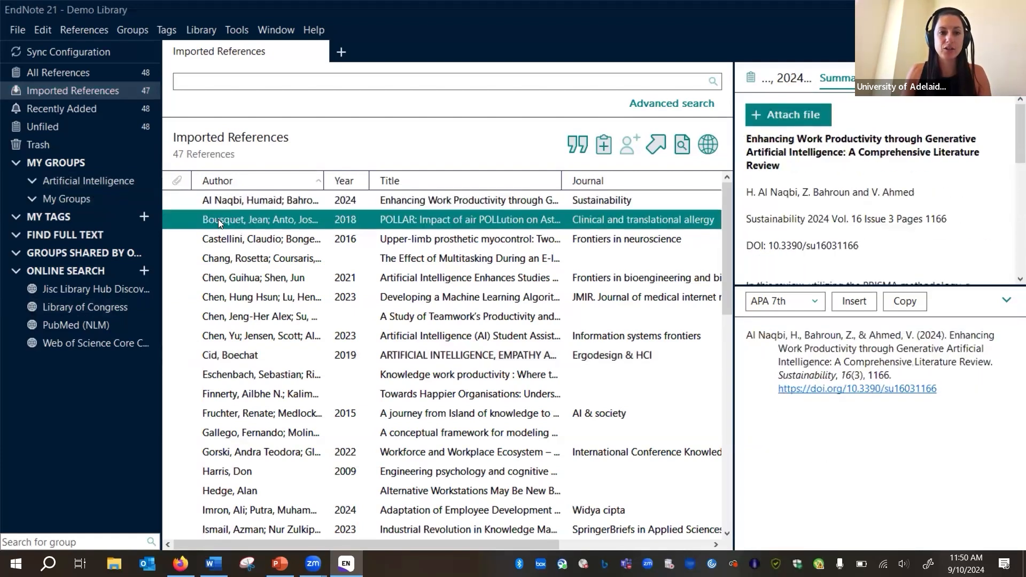
# - Create a group named "Work Productivity" inside the Artificial Intelligence group set
pyautogui.rightClick(117, 185)
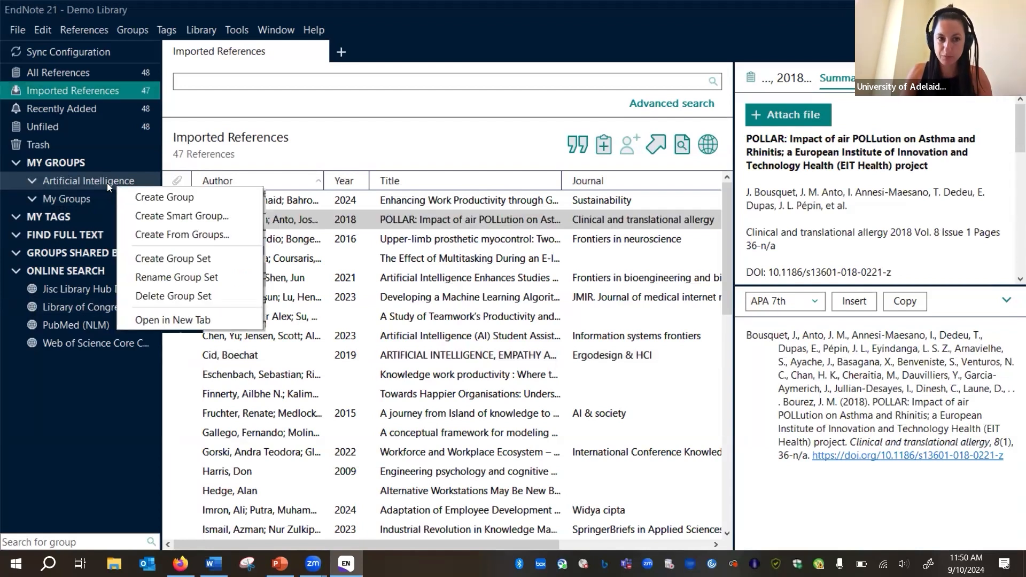
pyautogui.click(151, 198)
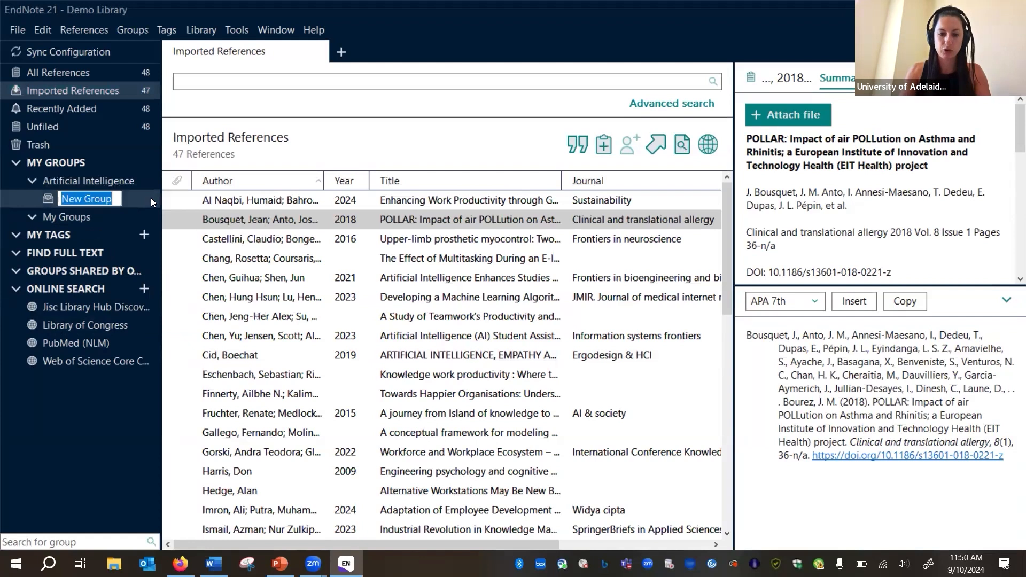
pyautogui.write('Work Prod')
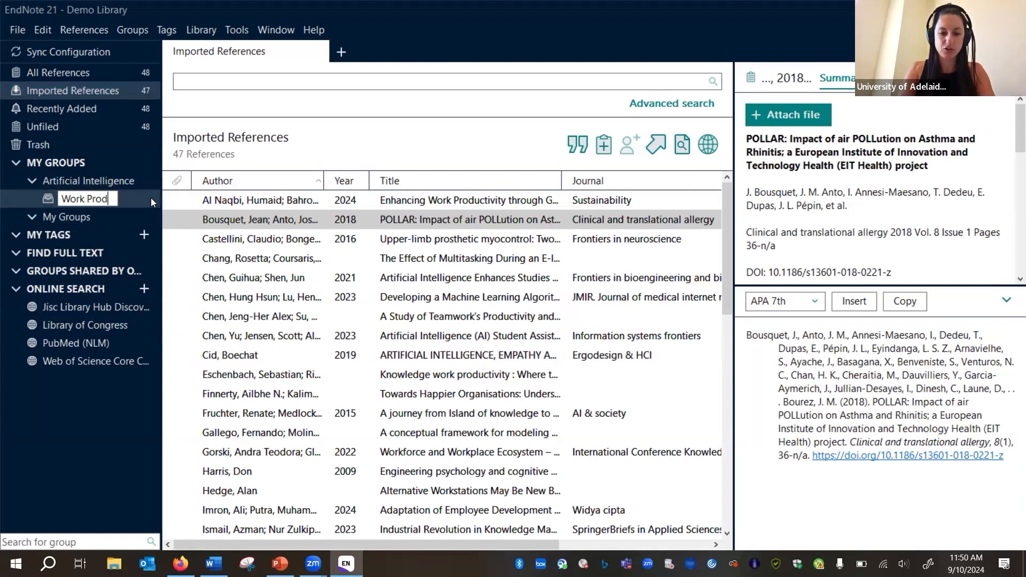
pyautogui.write('uctivity')
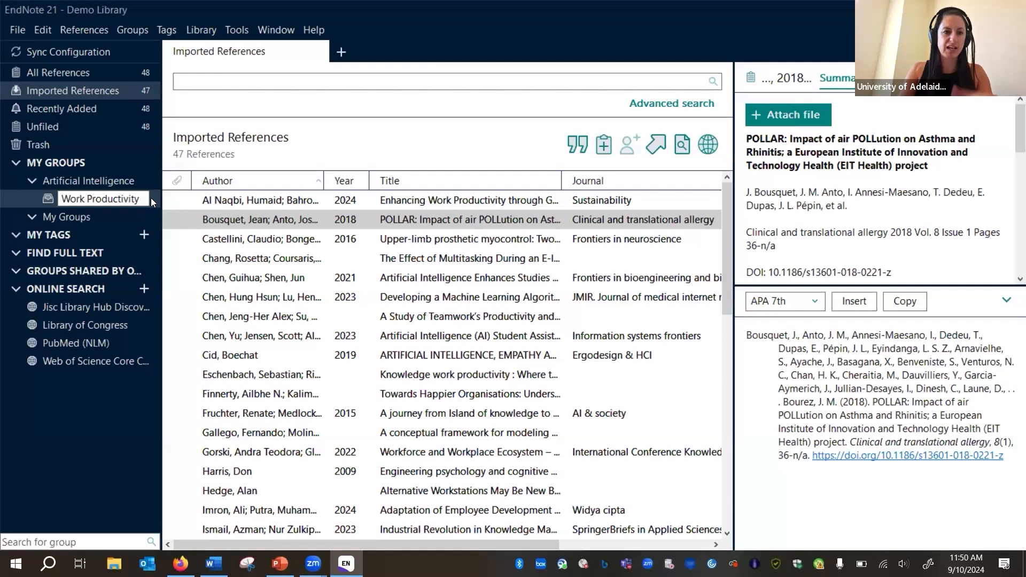
pyautogui.press('Return')
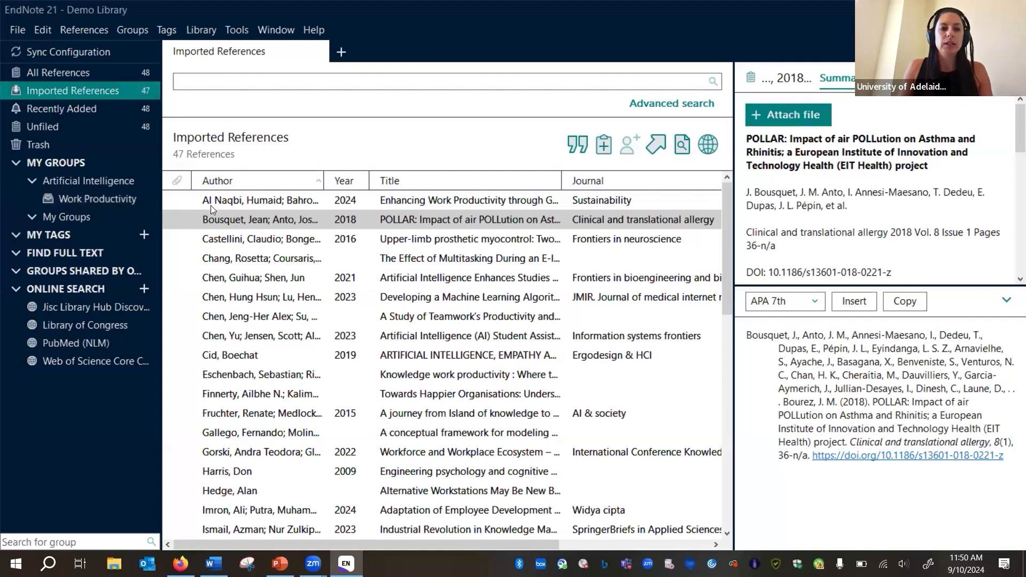
# - View the All References list and return to Imported References
pyautogui.click(263, 202)
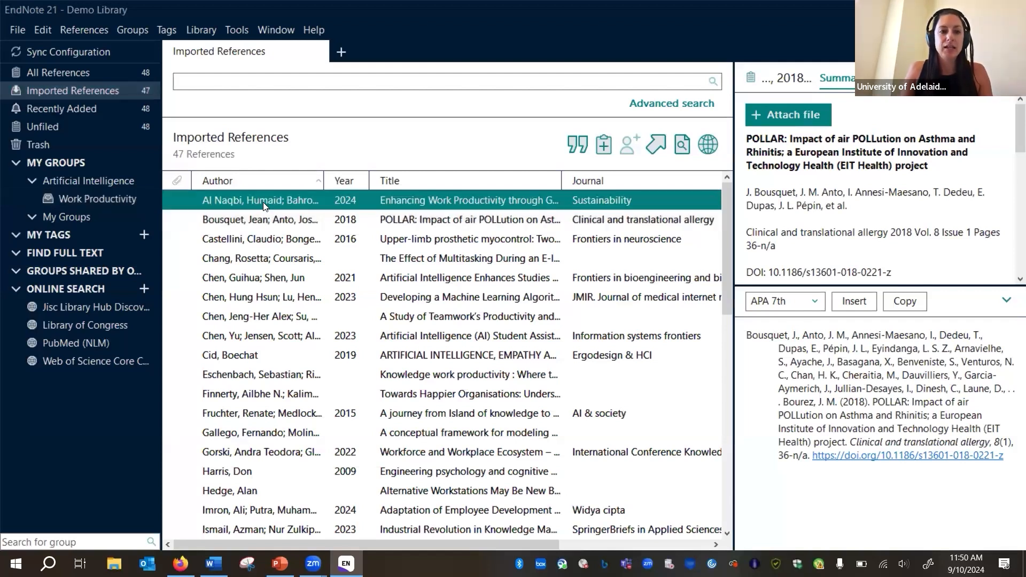
pyautogui.click(86, 72)
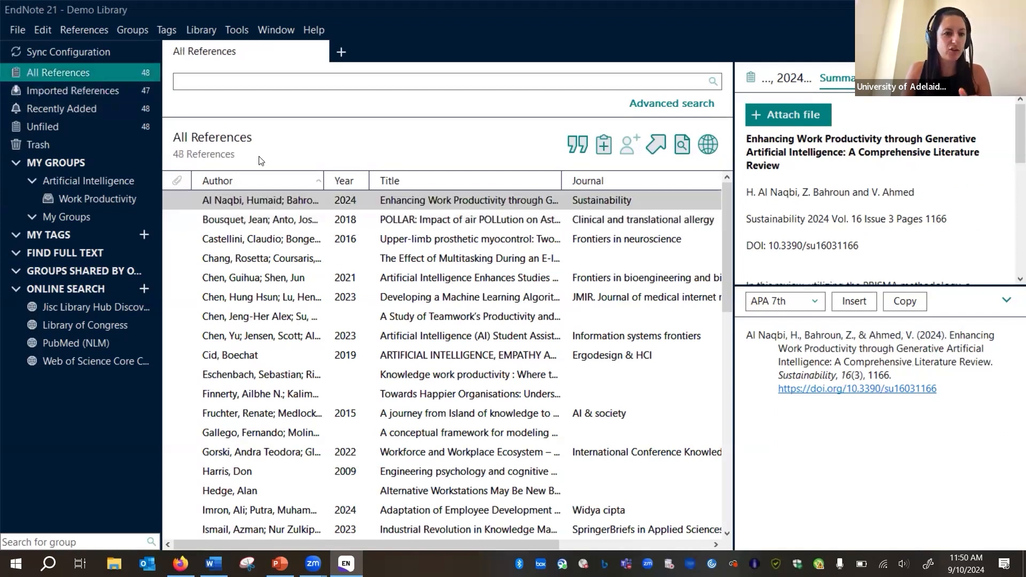
pyautogui.click(78, 92)
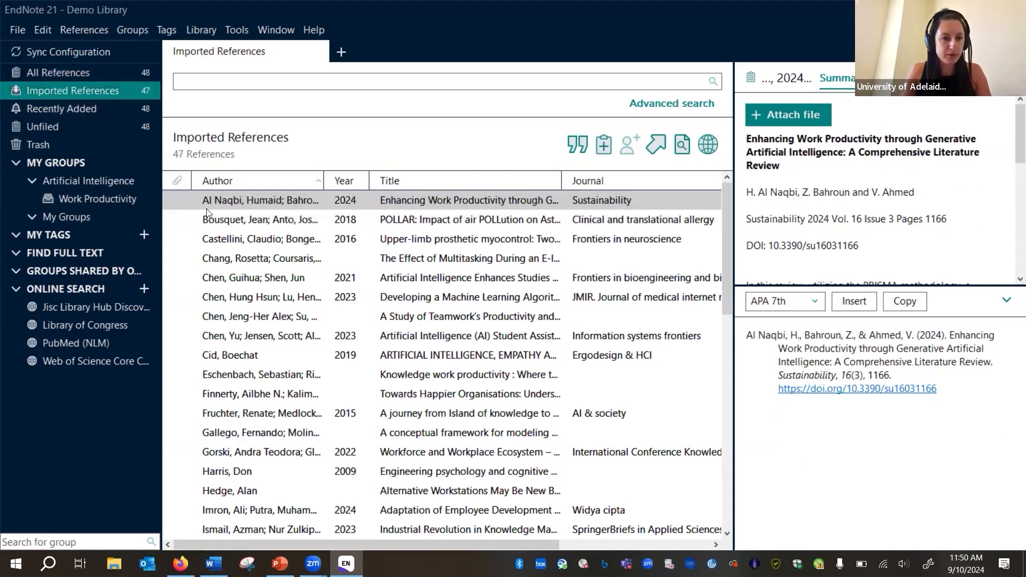
# - Select all the imported references and try to add them to the Work Productivity group
pyautogui.click(245, 219)
pyautogui.click(274, 206)
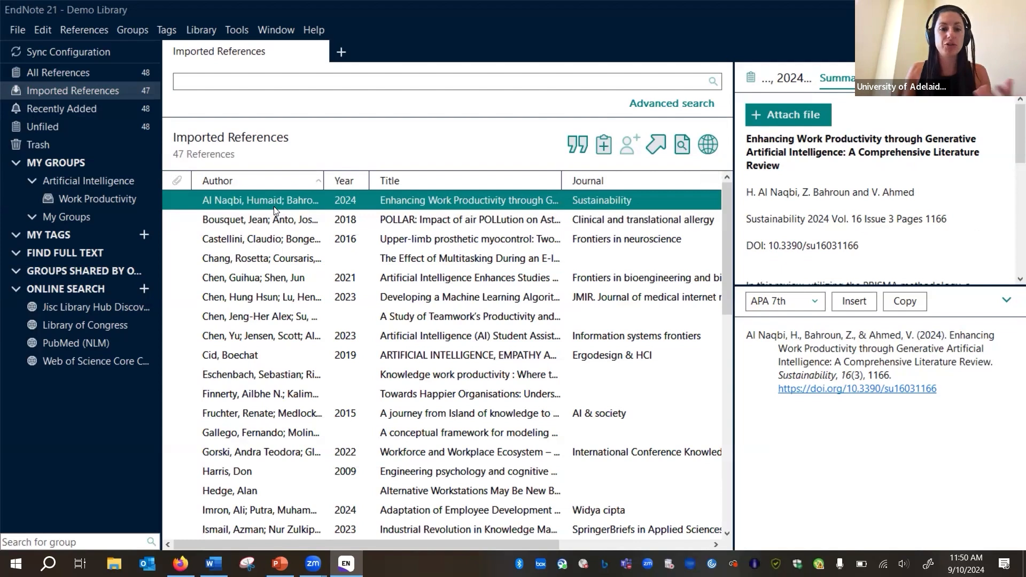
pyautogui.hotkey('ctrl', 'a')
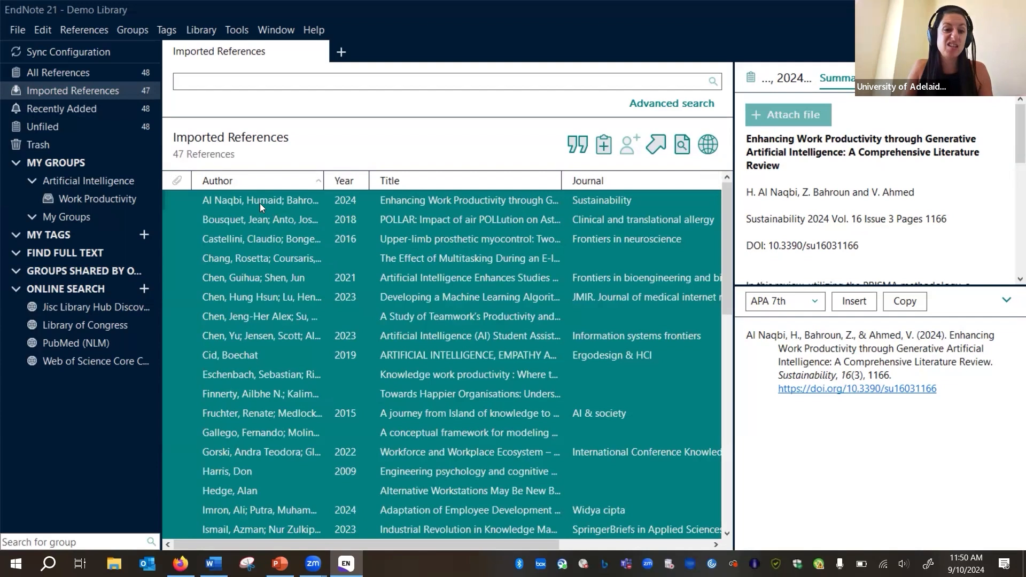
pyautogui.moveTo(250, 200); pyautogui.dragTo(100, 200)
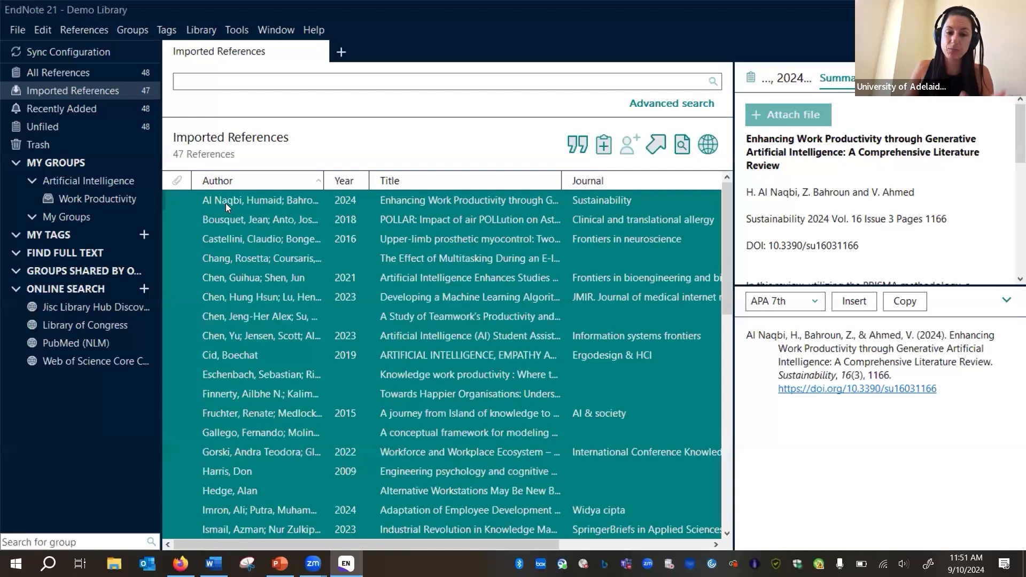
# - Select all the imported references and add them to the Work Productivity group
pyautogui.click(226, 203)
pyautogui.rightClick(226, 203)
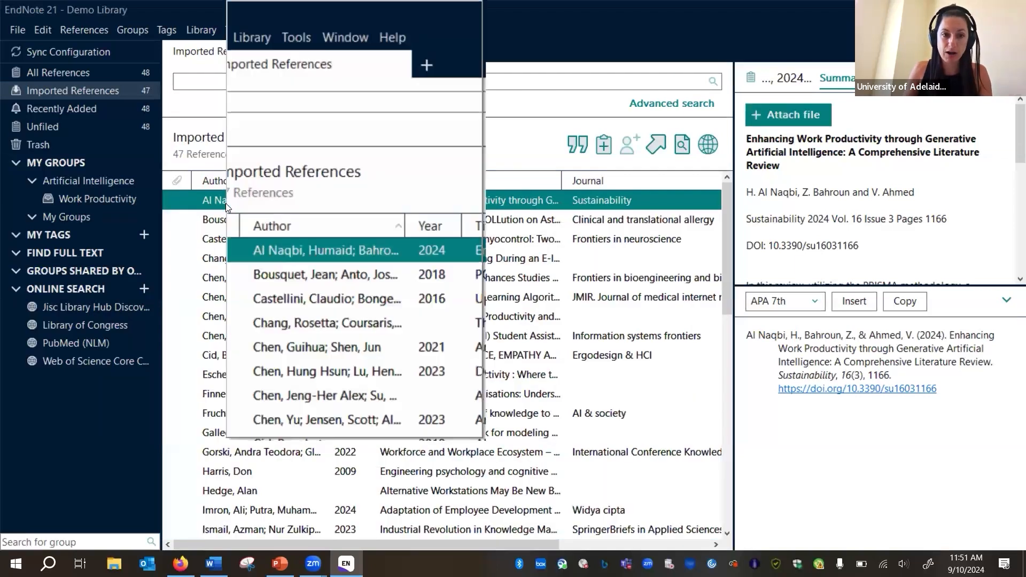
pyautogui.press('Escape')
pyautogui.hotkey('ctrl', 'a')
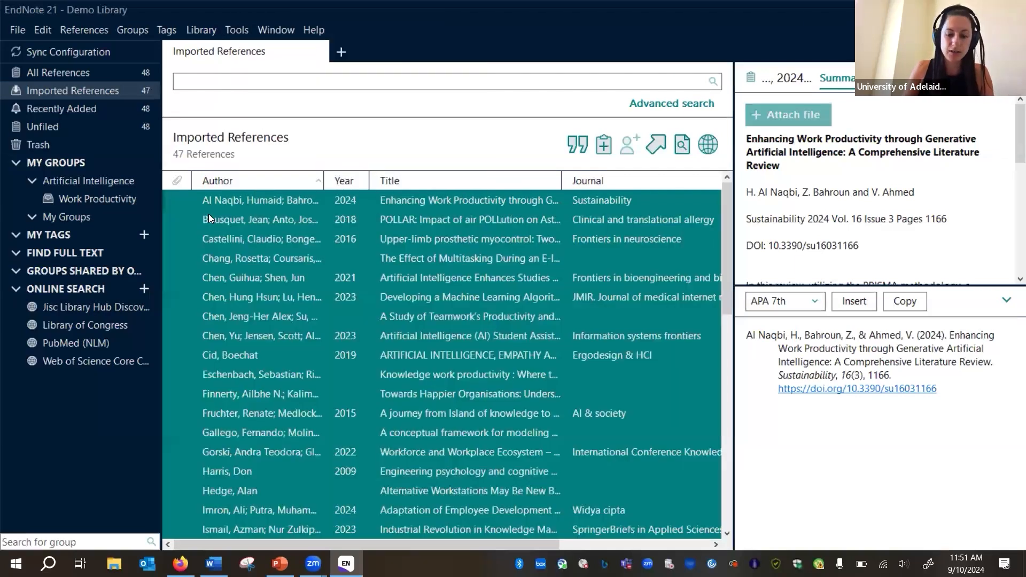
pyautogui.rightClick(209, 214)
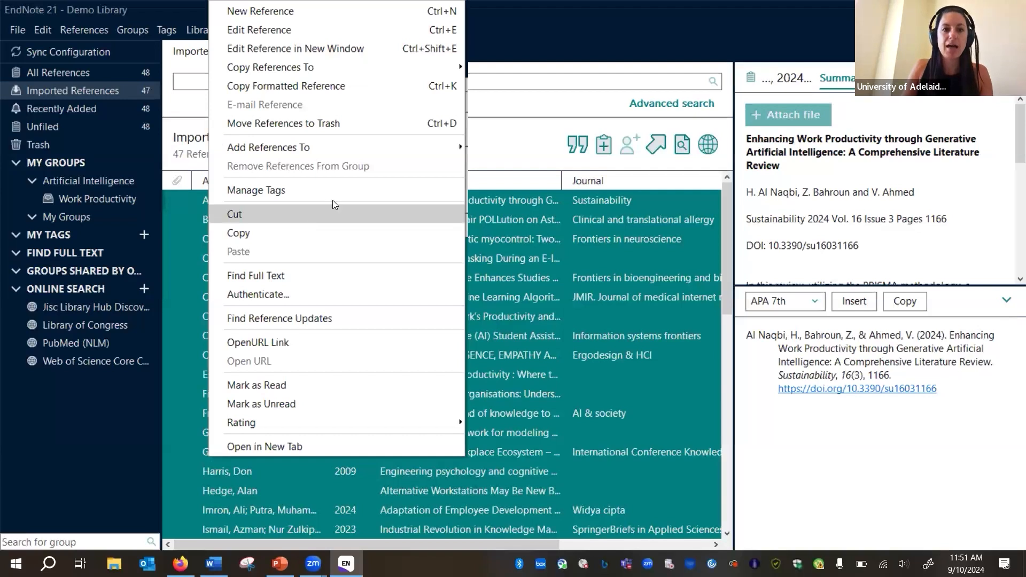
pyautogui.moveTo(366, 148)
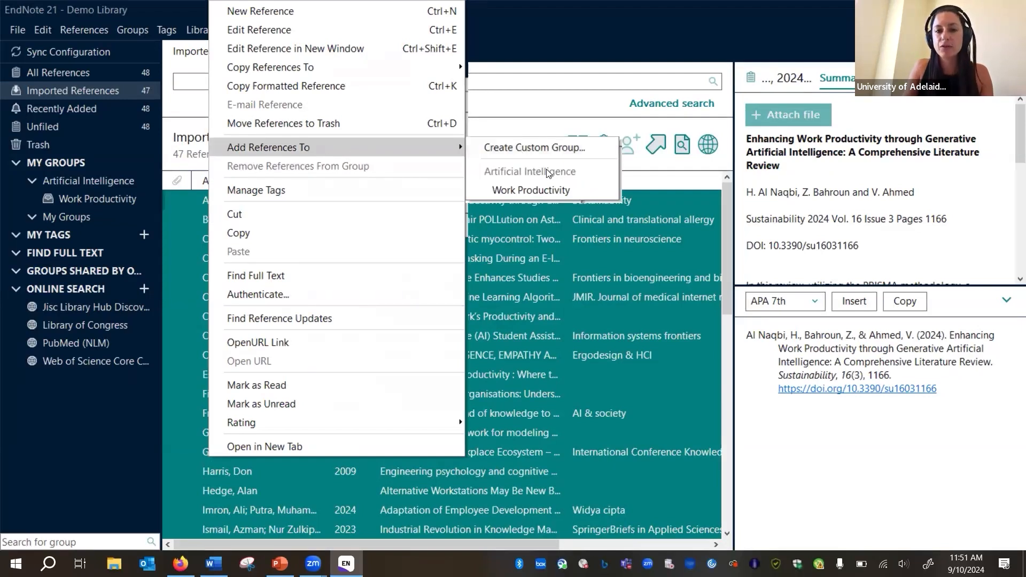
pyautogui.click(526, 190)
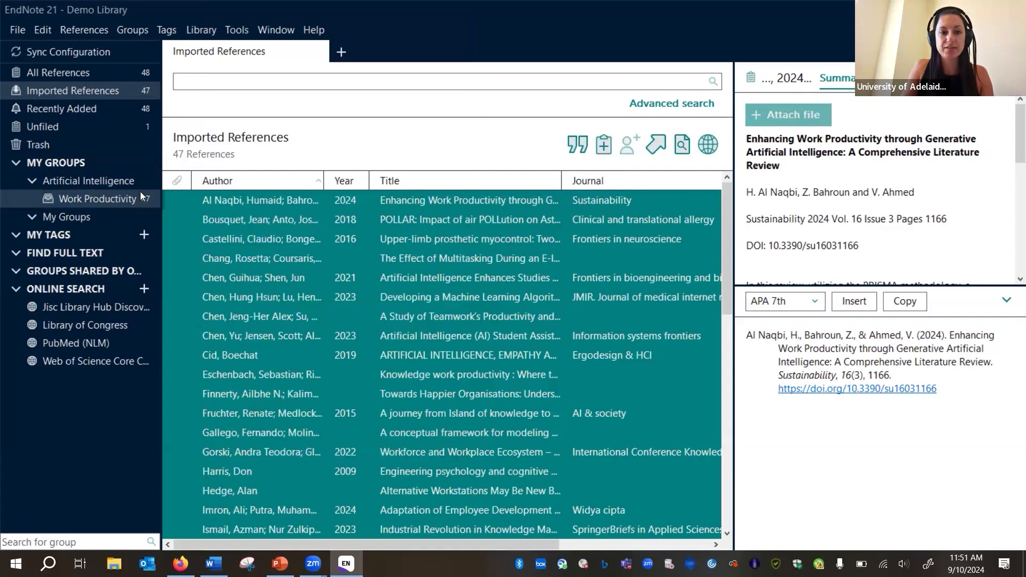
# - View the references in the Work Productivity group and in the Artificial Intelligence group set
pyautogui.click(97, 199)
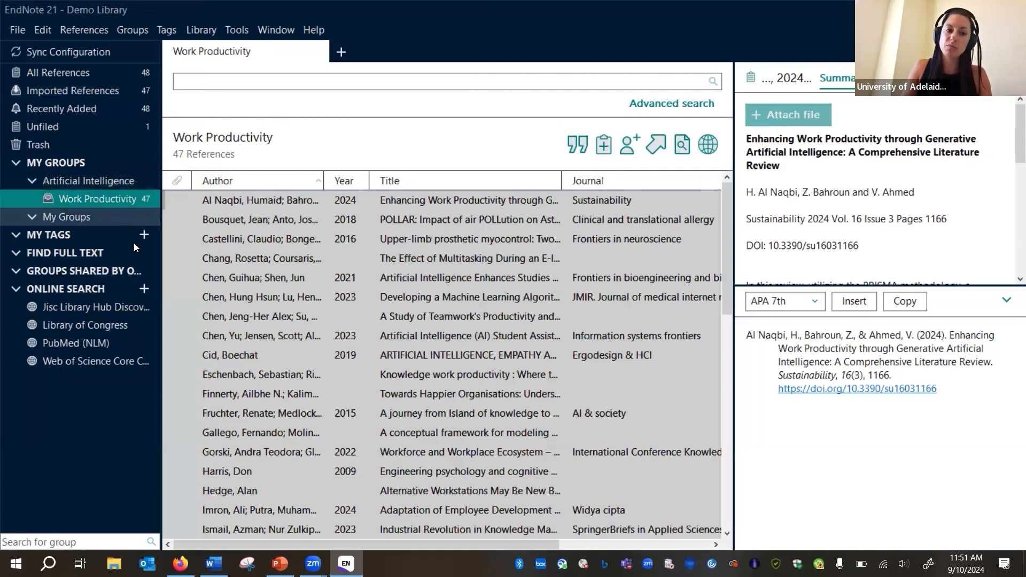
pyautogui.click(100, 181)
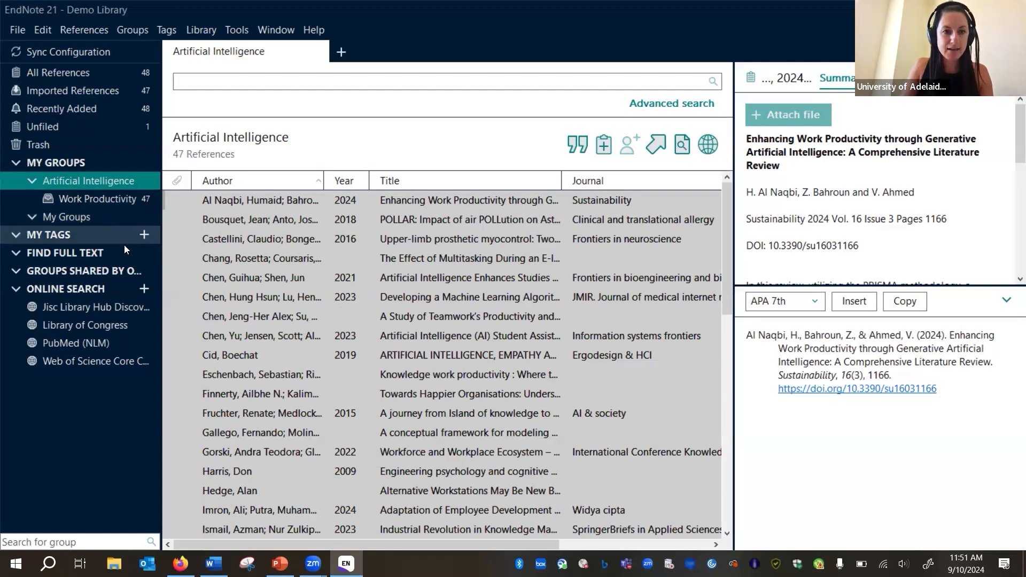
pyautogui.click(298, 199)
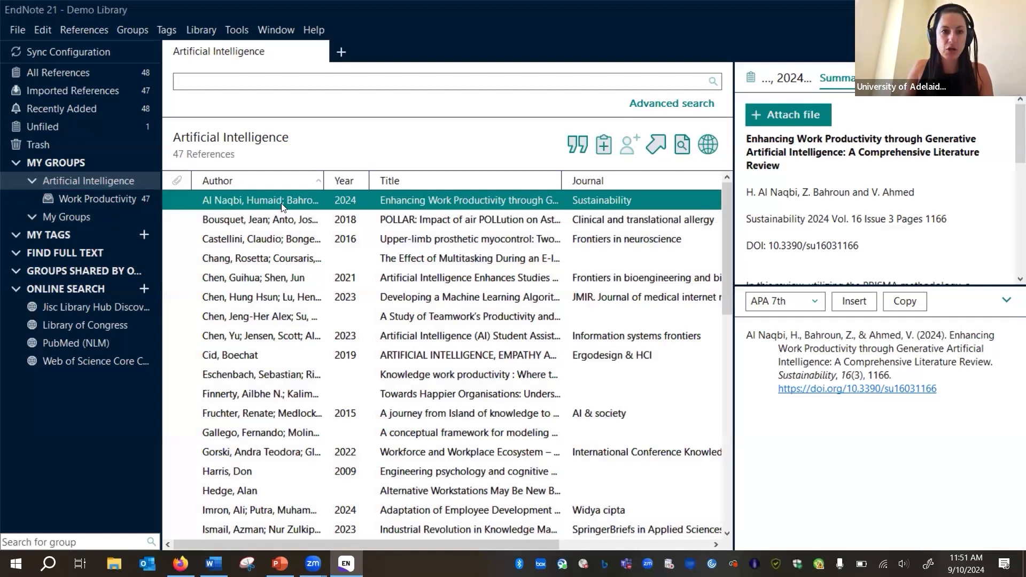
# - Create a red tag named "Keep" under My Tags
pyautogui.click(143, 235)
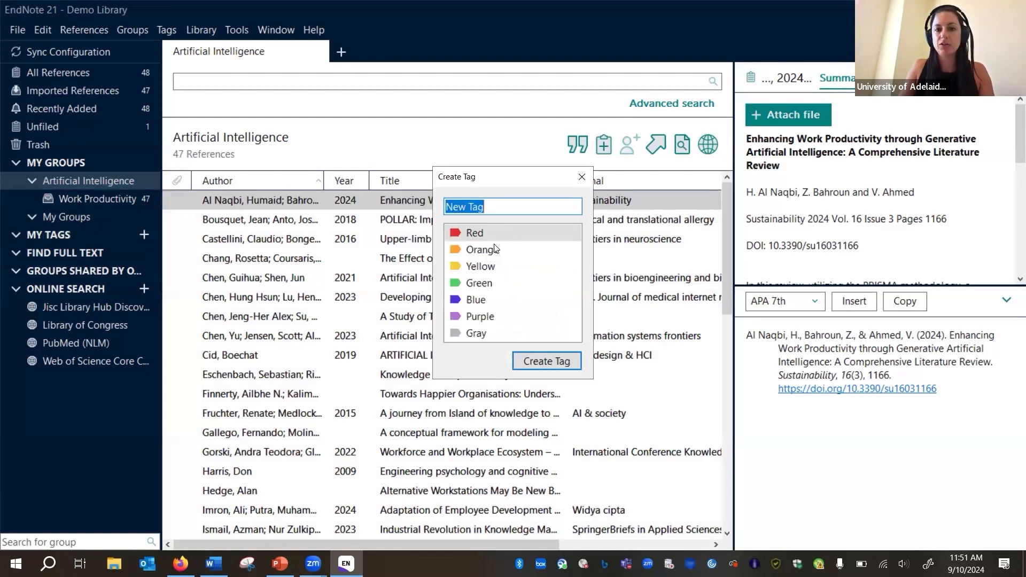
pyautogui.click(495, 248)
pyautogui.click(490, 270)
pyautogui.click(487, 284)
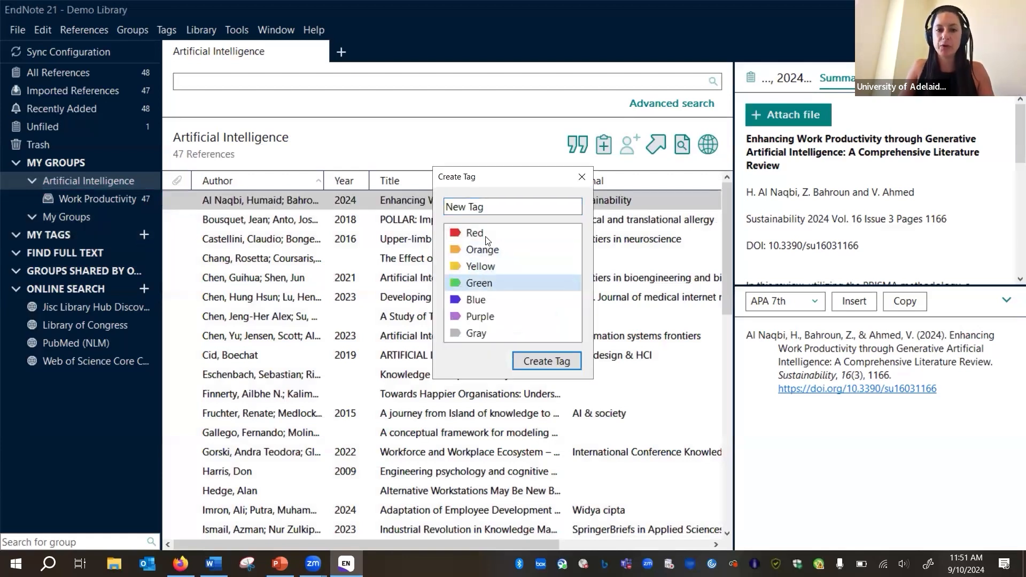
pyautogui.click(486, 238)
pyautogui.moveTo(490, 204); pyautogui.dragTo(370, 220)
pyautogui.write('Keep')
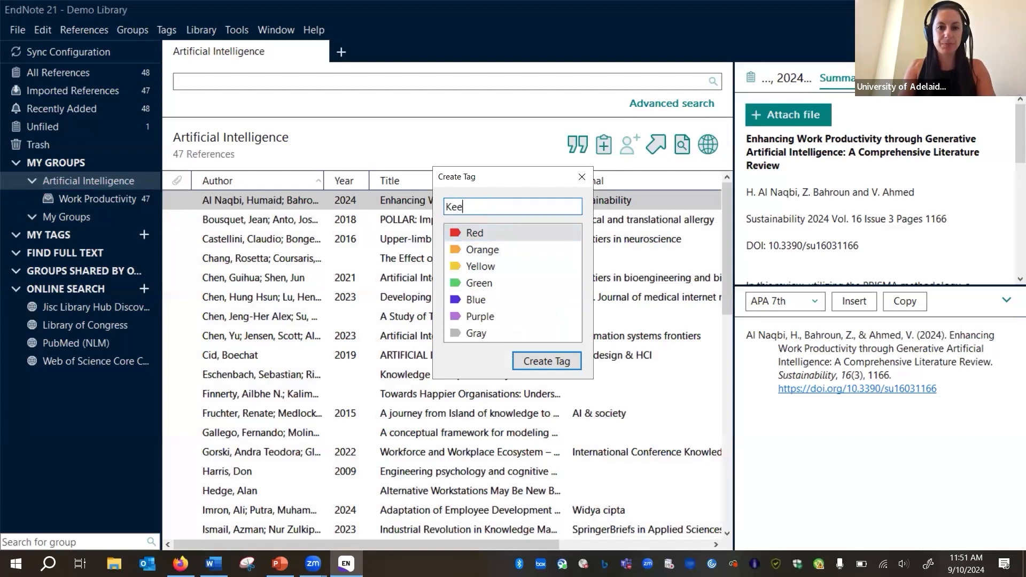
pyautogui.click(545, 361)
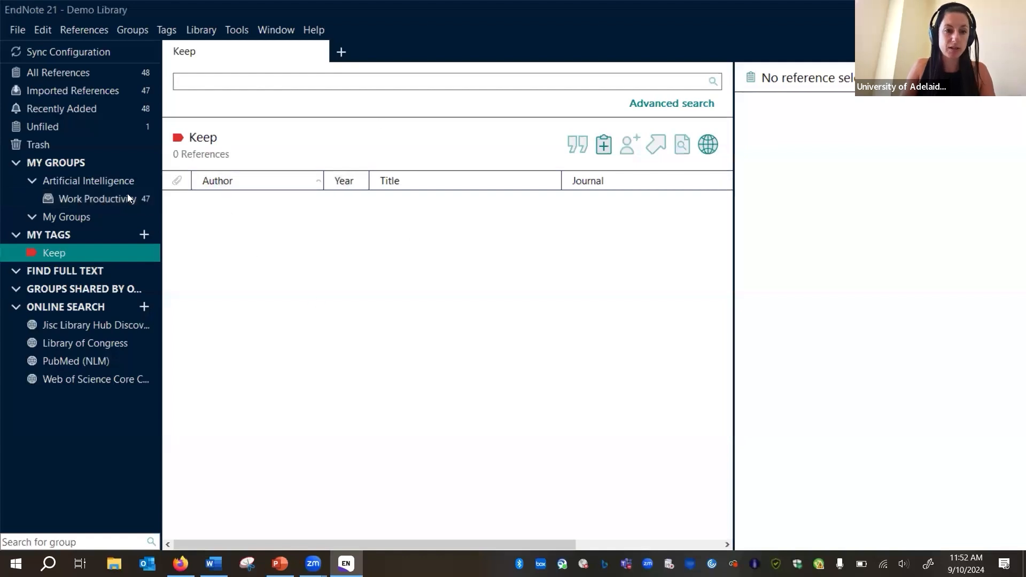
# - Create a green tag named "To Read" under My Tags
pyautogui.click(97, 204)
pyautogui.click(144, 234)
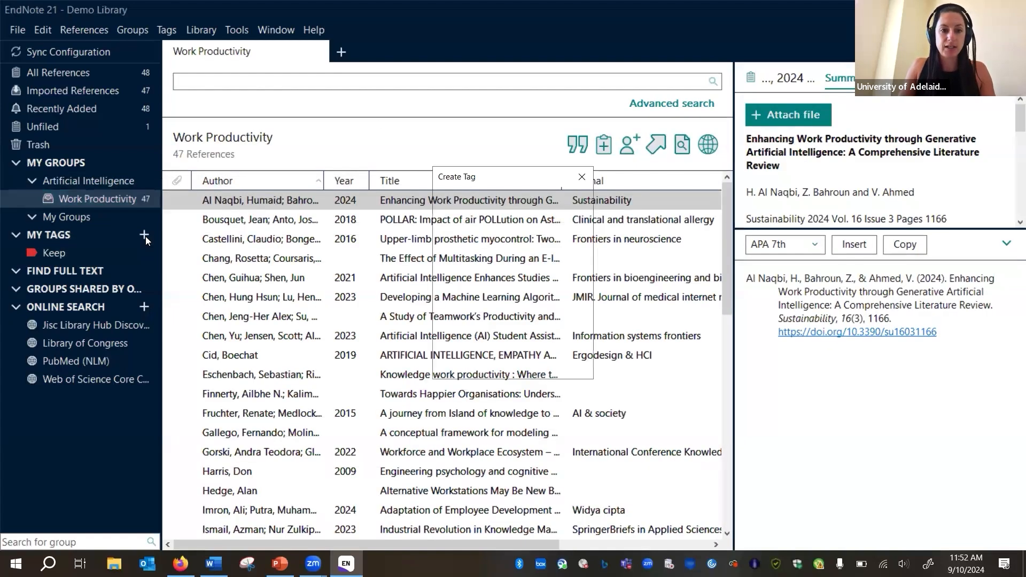
pyautogui.write('To Read')
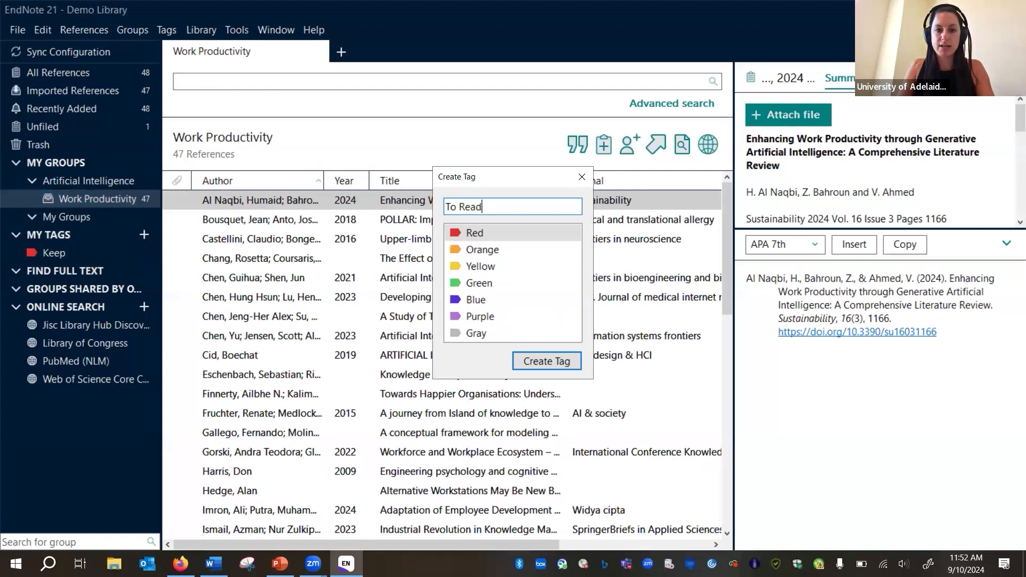
pyautogui.click(483, 288)
pyautogui.click(545, 362)
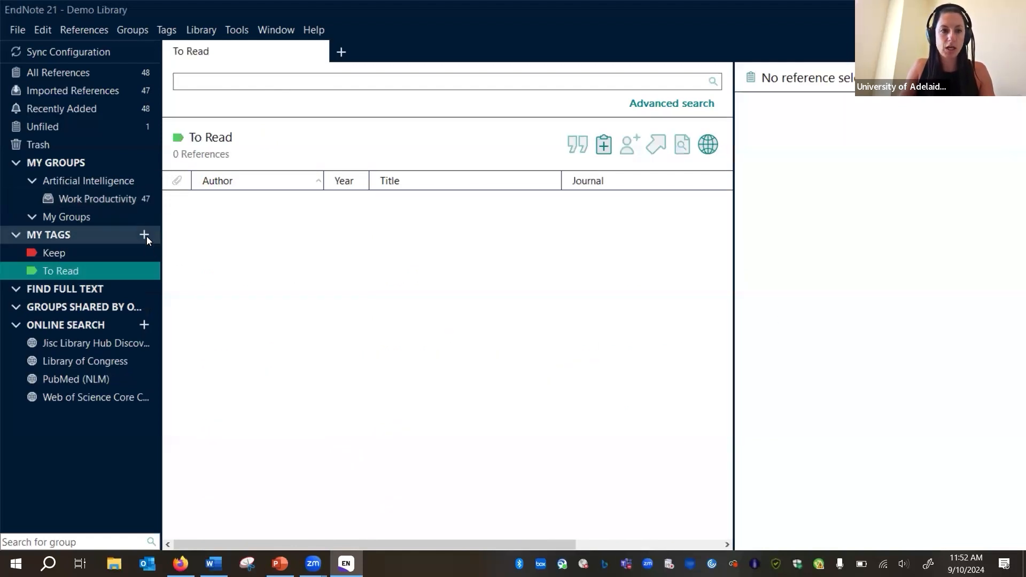
# - Create a blue tag named "Literature Review" under My Tags
pyautogui.click(144, 235)
pyautogui.write('Lit')
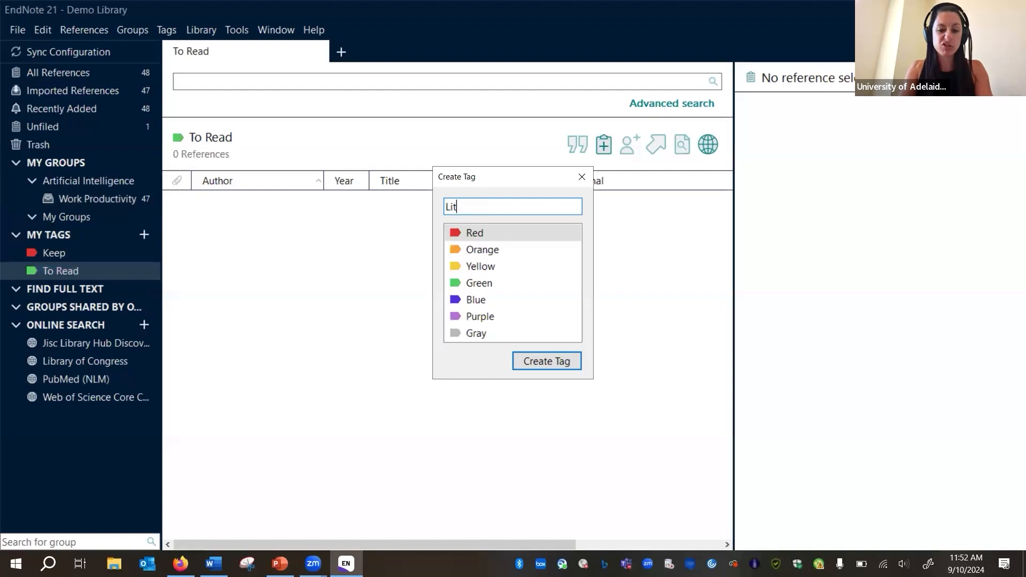
pyautogui.write('erature Review')
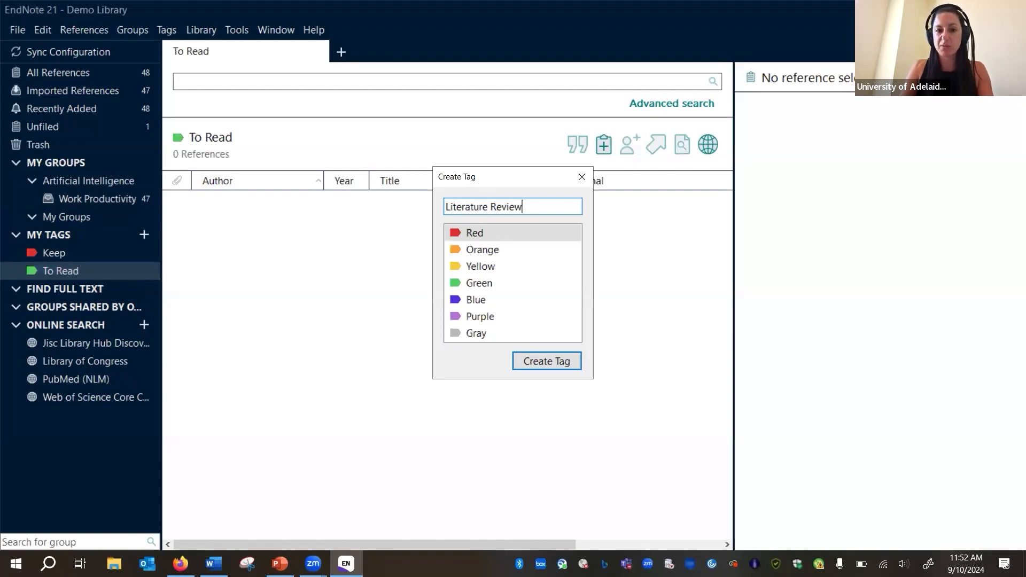
pyautogui.click(478, 300)
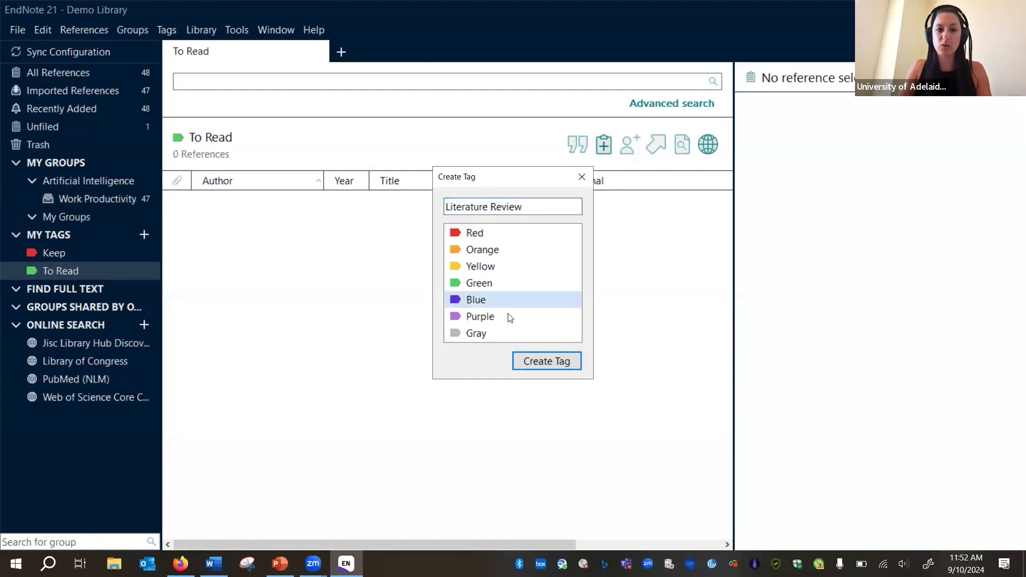
pyautogui.click(546, 361)
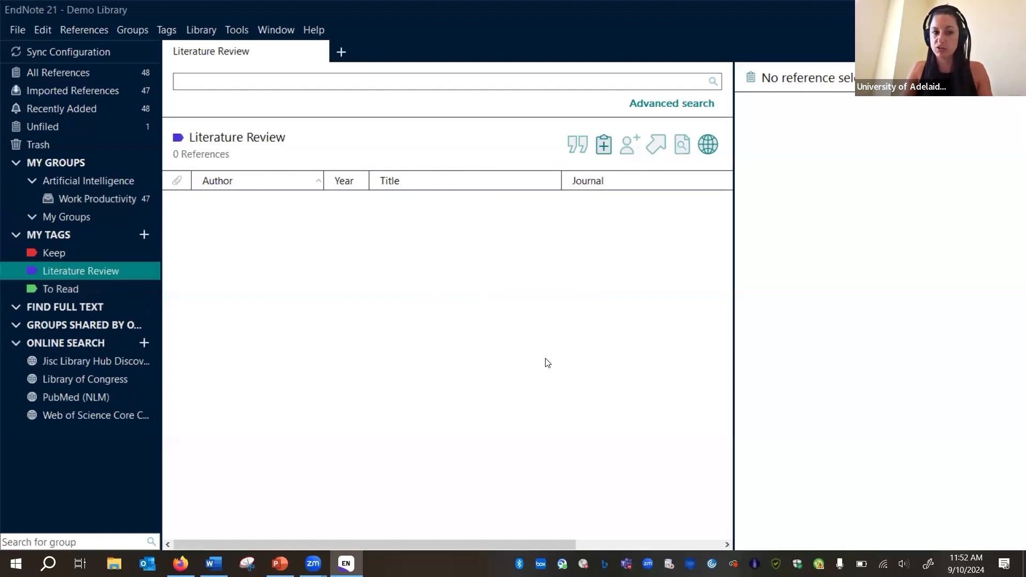
# - Create a purple tag named "Methodology" under My Tags
pyautogui.click(144, 235)
pyautogui.write('Metho')
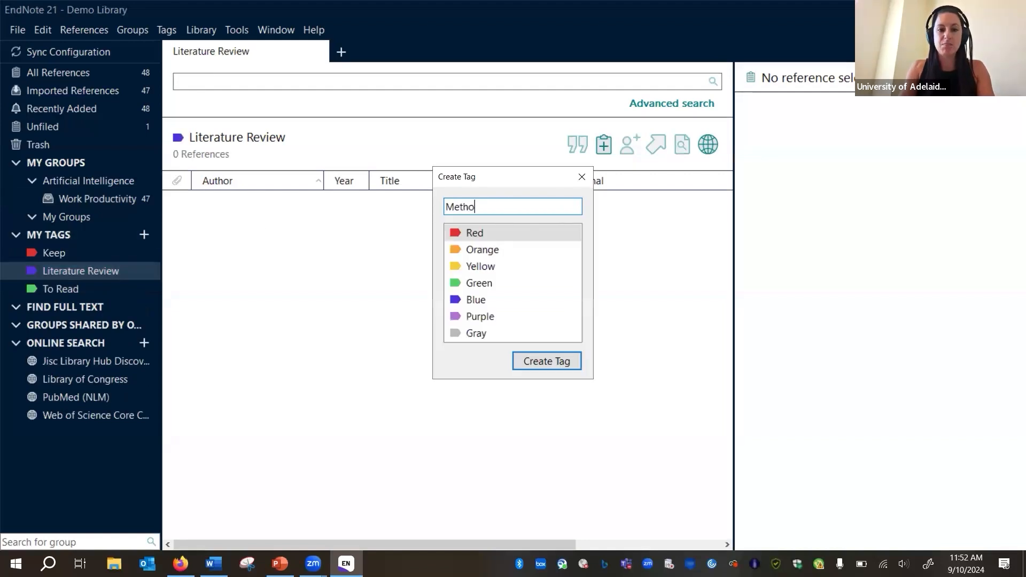
pyautogui.write('dology')
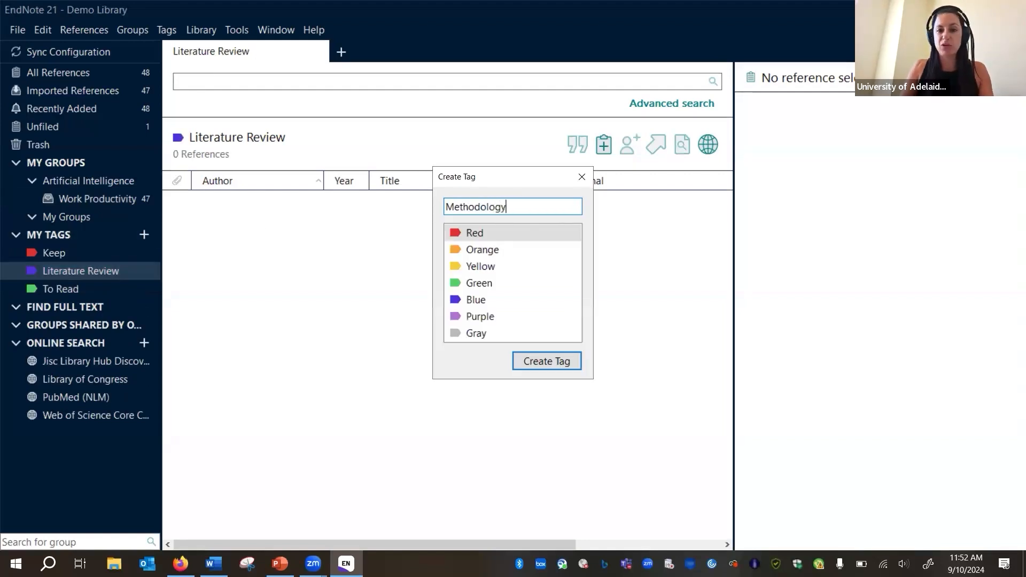
pyautogui.click(483, 318)
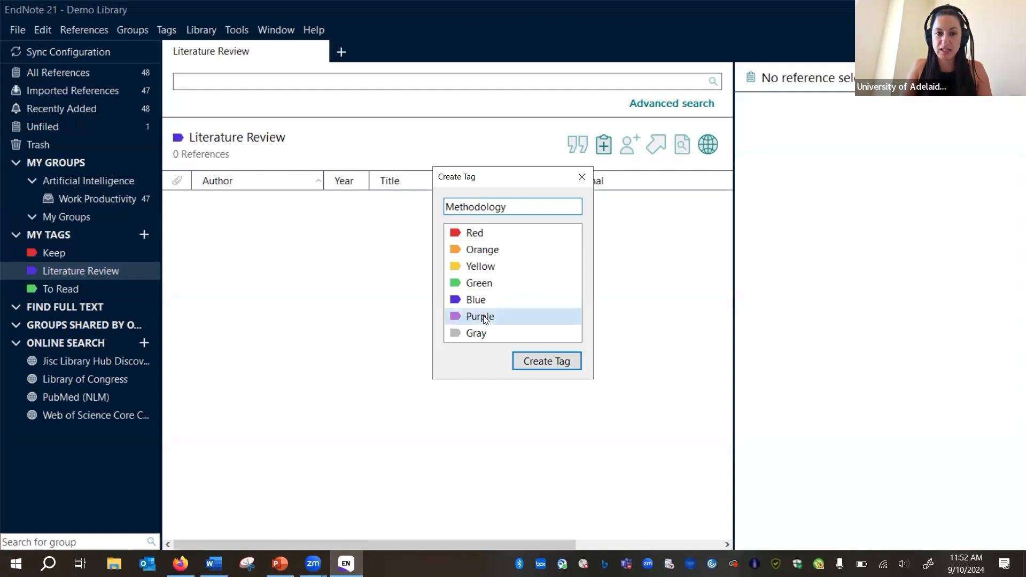
pyautogui.click(542, 363)
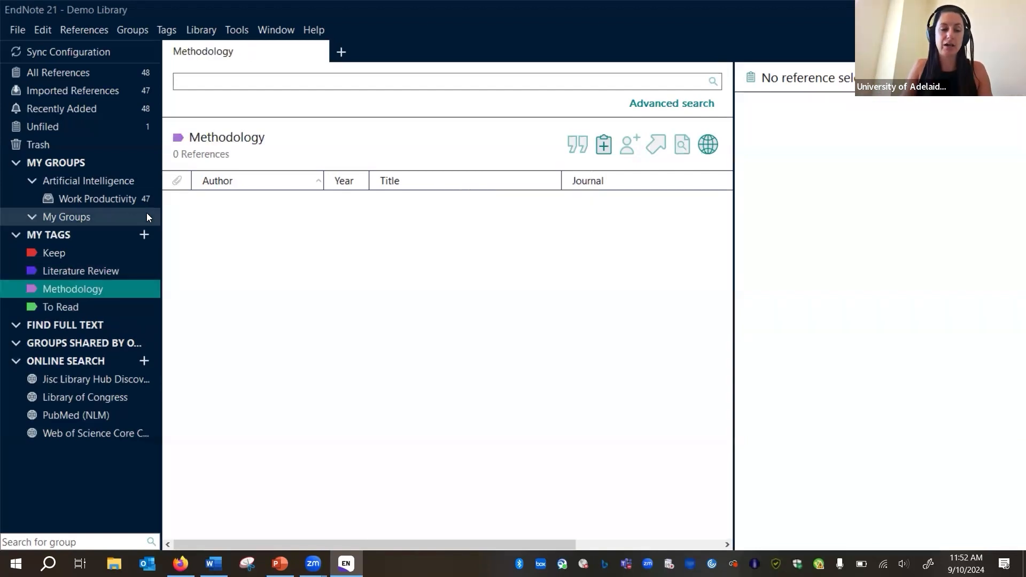
# - In Work Productivity, tag "Enhancing Work Productivity", "POLLAR", "Developing a Machine Learning Algorithm" and "Knowledge work productivity" references as To Read
pyautogui.click(111, 201)
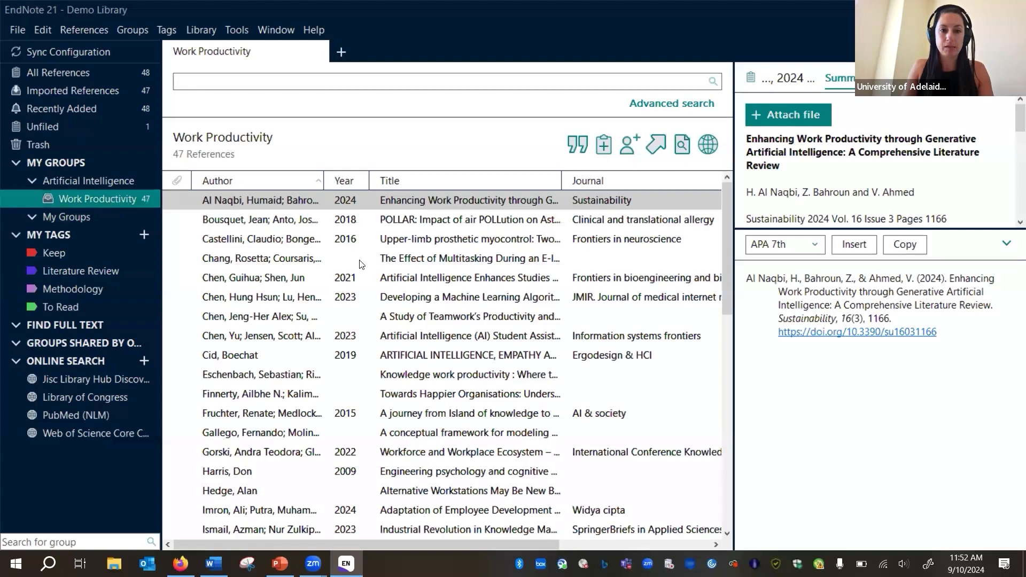
pyautogui.click(273, 206)
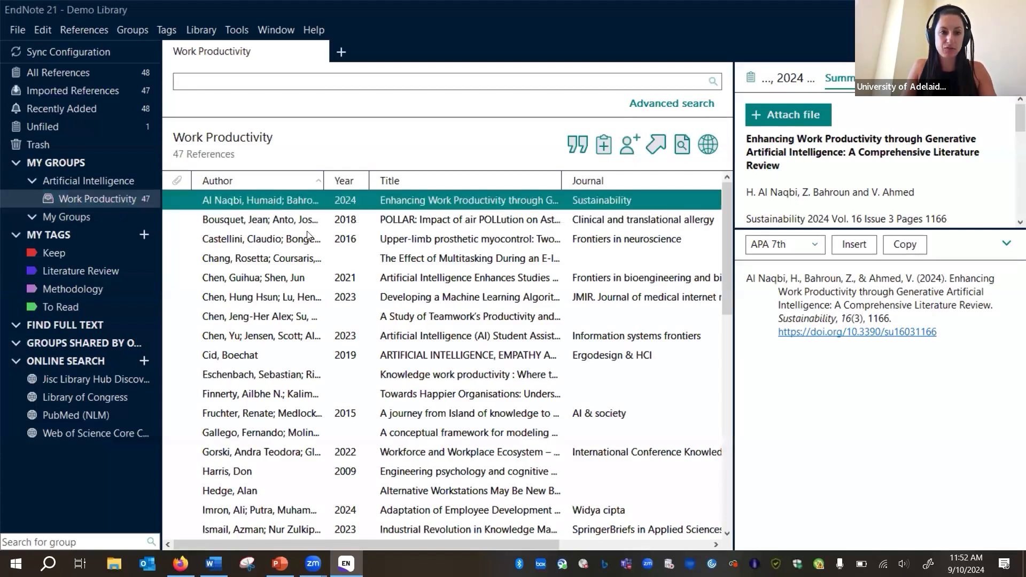
pyautogui.keyDown('ctrl'); pyautogui.click(282, 220); pyautogui.keyUp('ctrl')
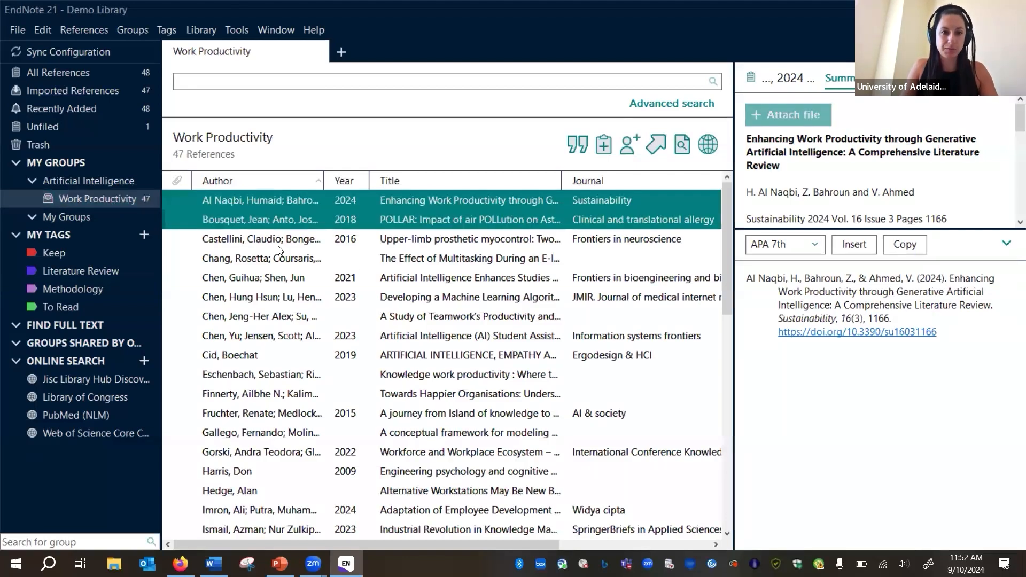
pyautogui.keyDown('ctrl'); pyautogui.click(287, 298); pyautogui.keyUp('ctrl')
pyautogui.keyDown('ctrl'); pyautogui.click(260, 377); pyautogui.keyUp('ctrl')
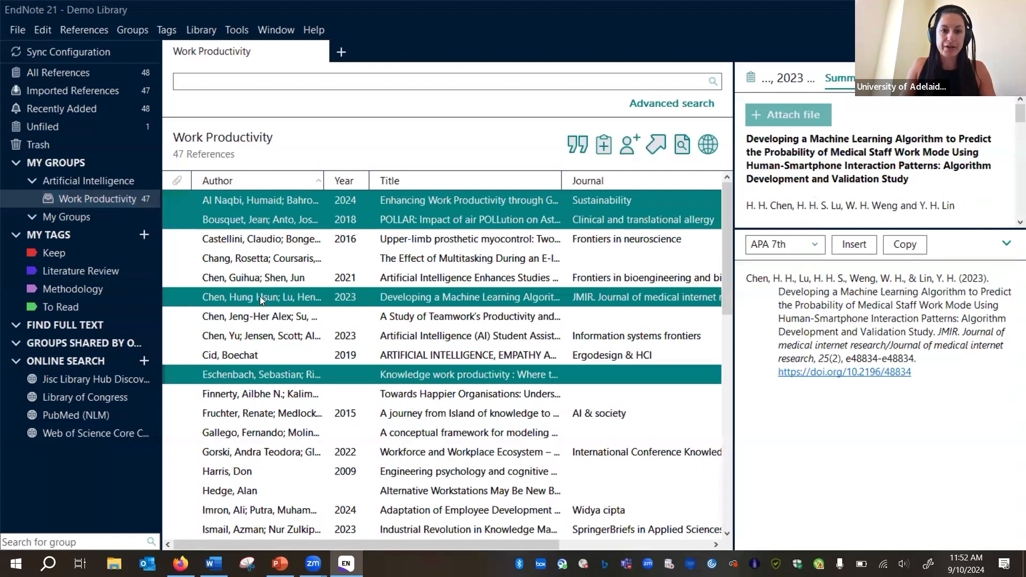
pyautogui.moveTo(239, 297); pyautogui.dragTo(69, 308)
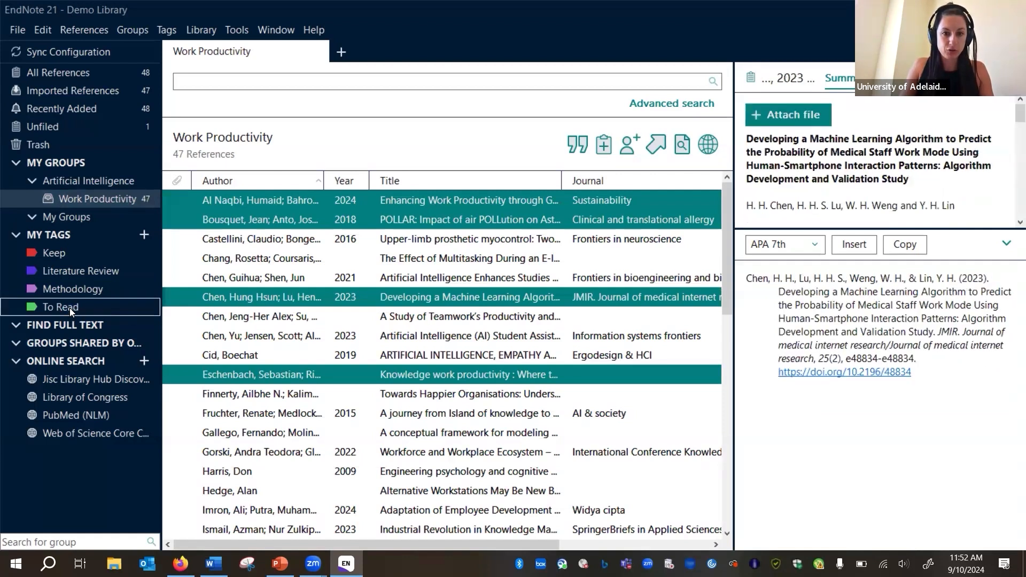
pyautogui.click(600, 334)
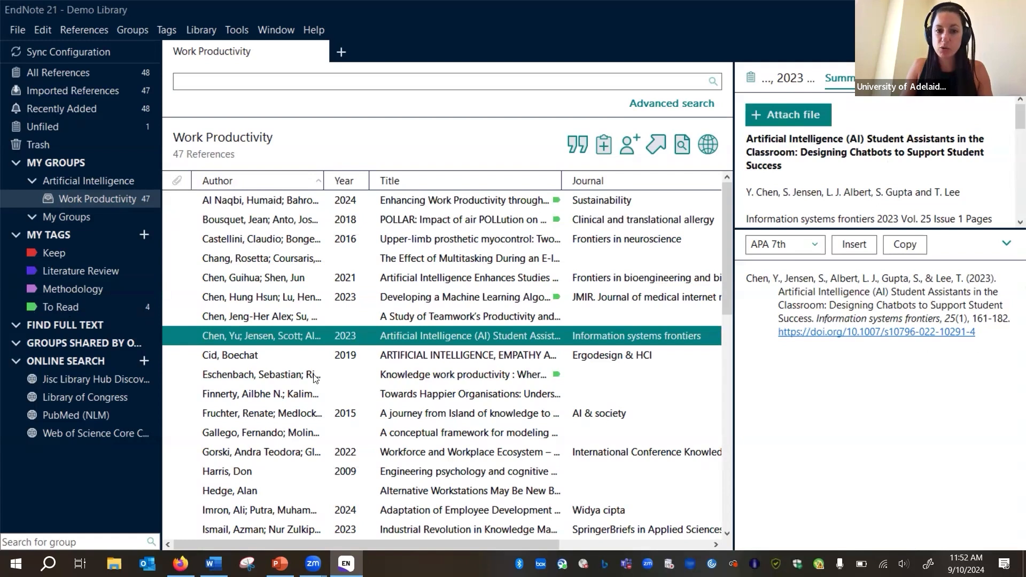
# - Add the Keep tag to the reference "Knowledge work productivity : Where to start"
pyautogui.click(245, 381)
pyautogui.moveTo(245, 380)
pyautogui.mouseDown()
pyautogui.moveTo(138, 360)
pyautogui.moveTo(62, 285)
pyautogui.moveTo(55, 257)
pyautogui.mouseUp()
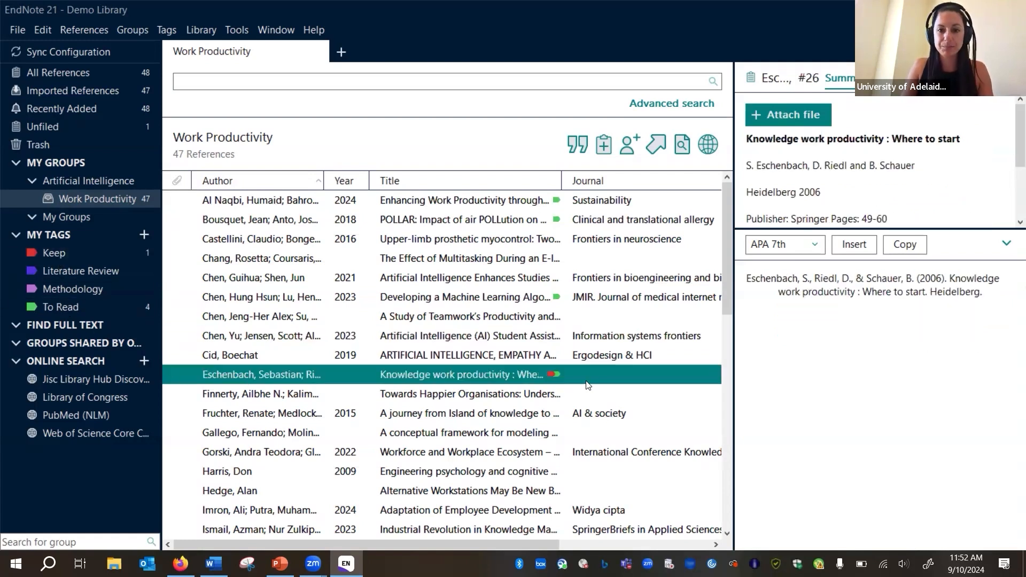
pyautogui.click(564, 354)
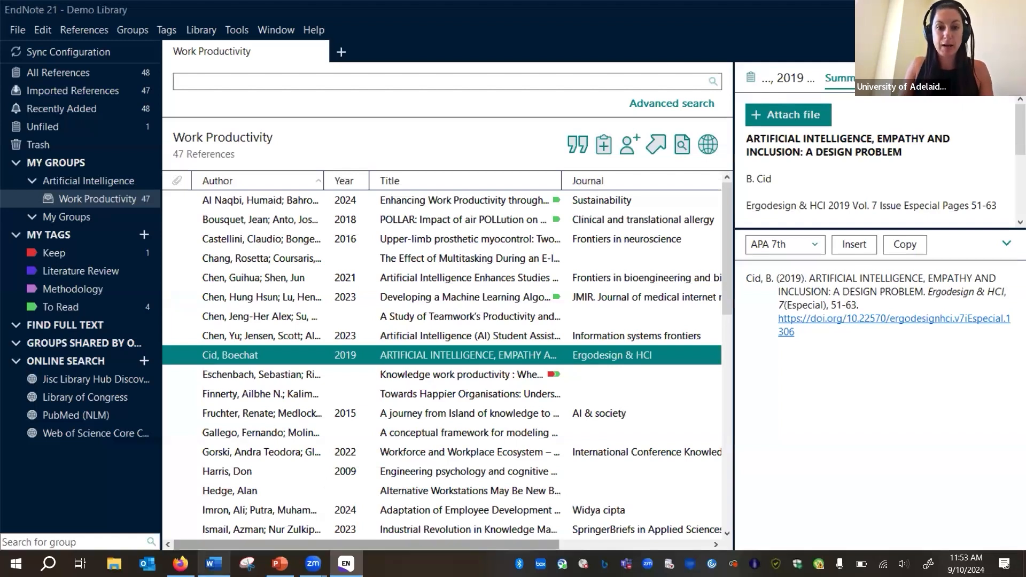
# - Switch to the blank Word document, view the EndNote 21 citation commands, and enter the text "CITE" in the document
pyautogui.click(214, 564)
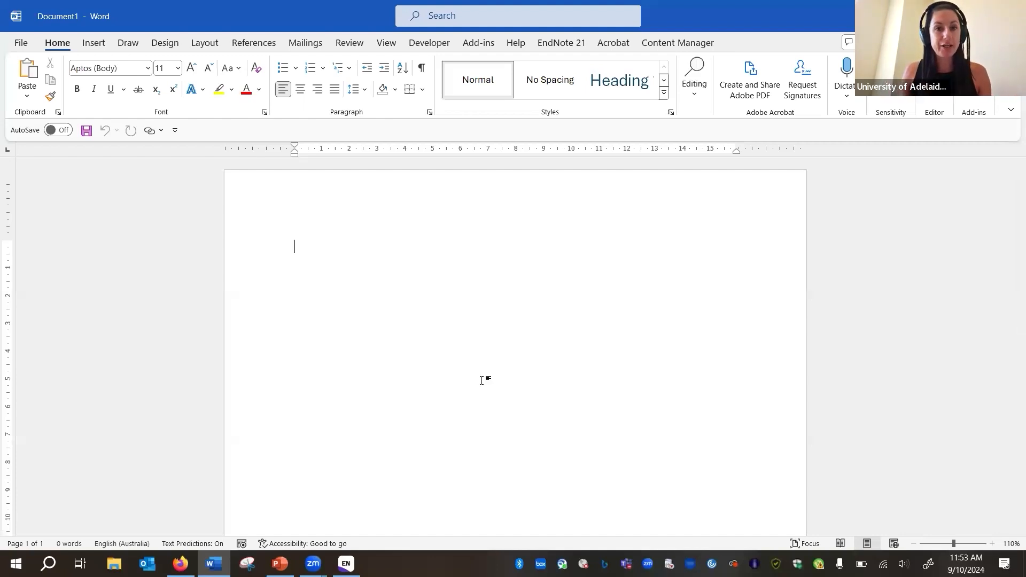
pyautogui.click(560, 42)
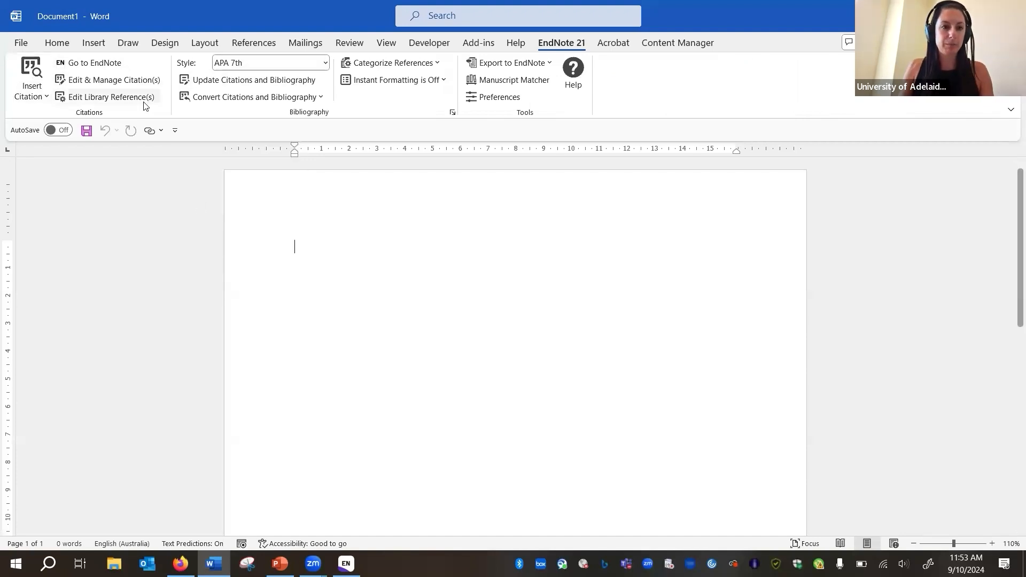
pyautogui.click(56, 43)
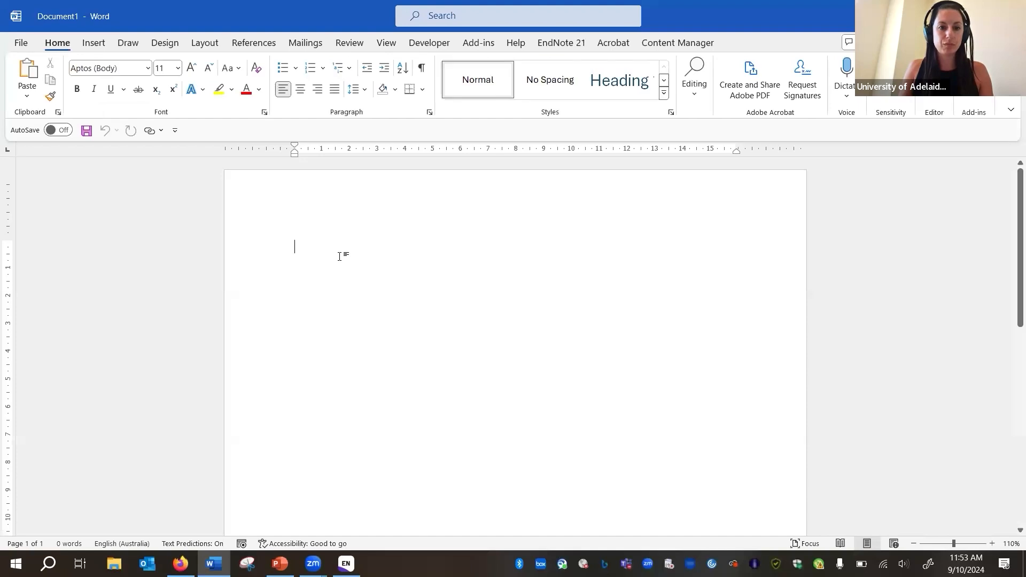
pyautogui.write('CITE')
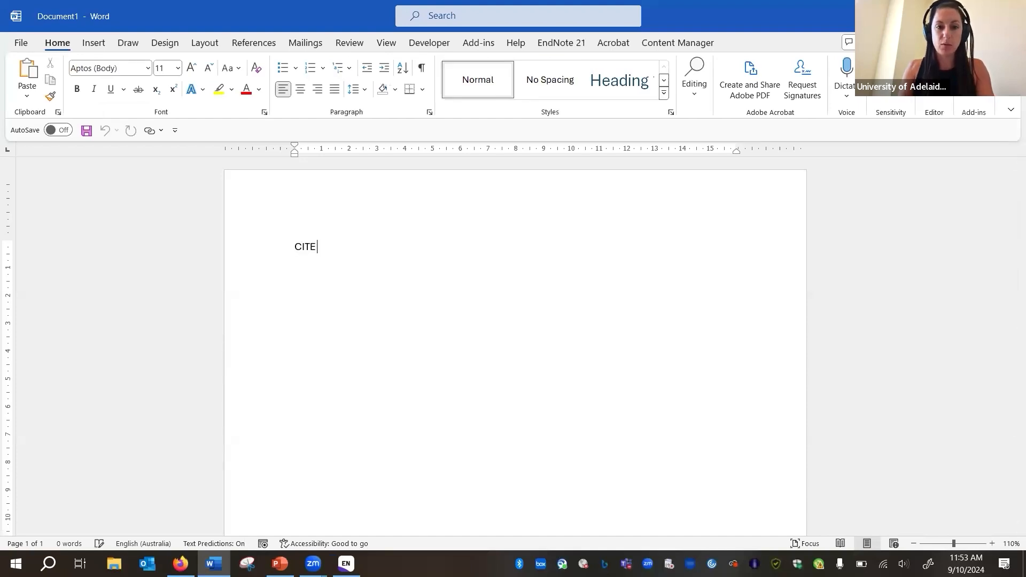
# - Complete the document's heading text so it reads "CITE WHILE YOU WRITE"
pyautogui.write(' WHILE YOU ')
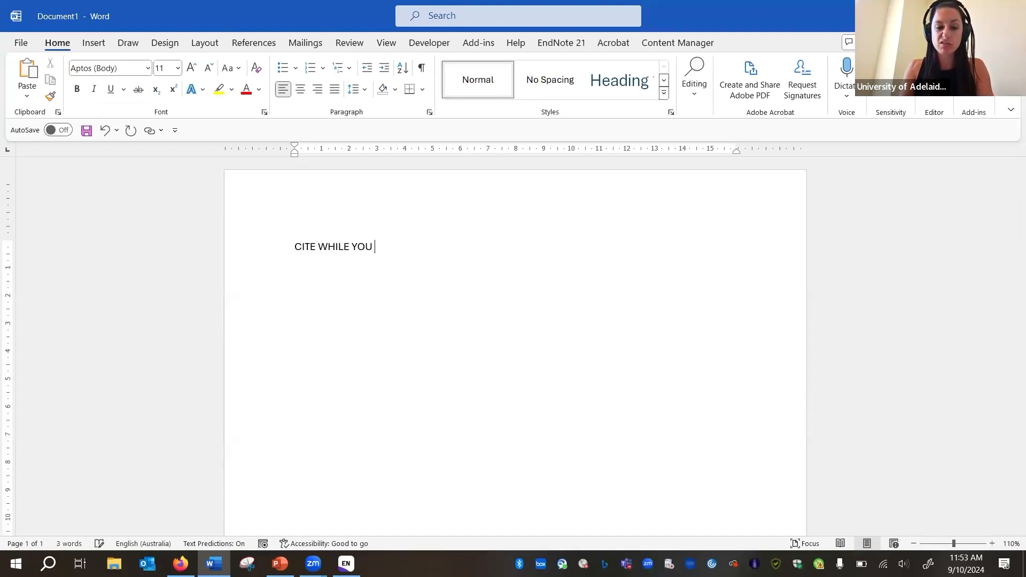
pyautogui.write('WRTI')
pyautogui.press('BackSpace')
pyautogui.press('BackSpace')
pyautogui.write('ITE')
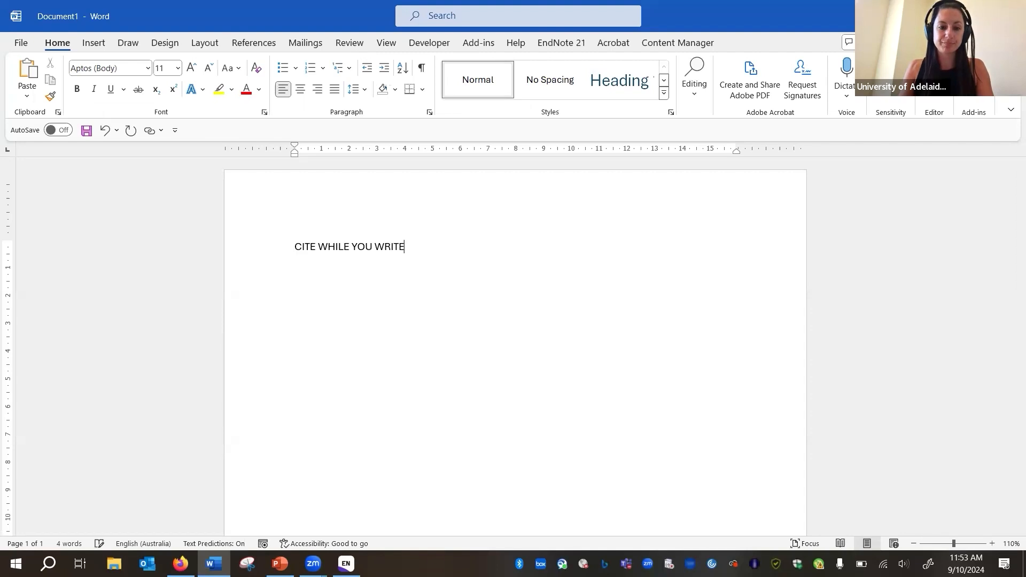
# - Make the "CITE WHILE YOU WRITE" heading bold and enlarge it to 24 pt
pyautogui.tripleClick(342, 256)
pyautogui.hotkey('ctrl', 'b')
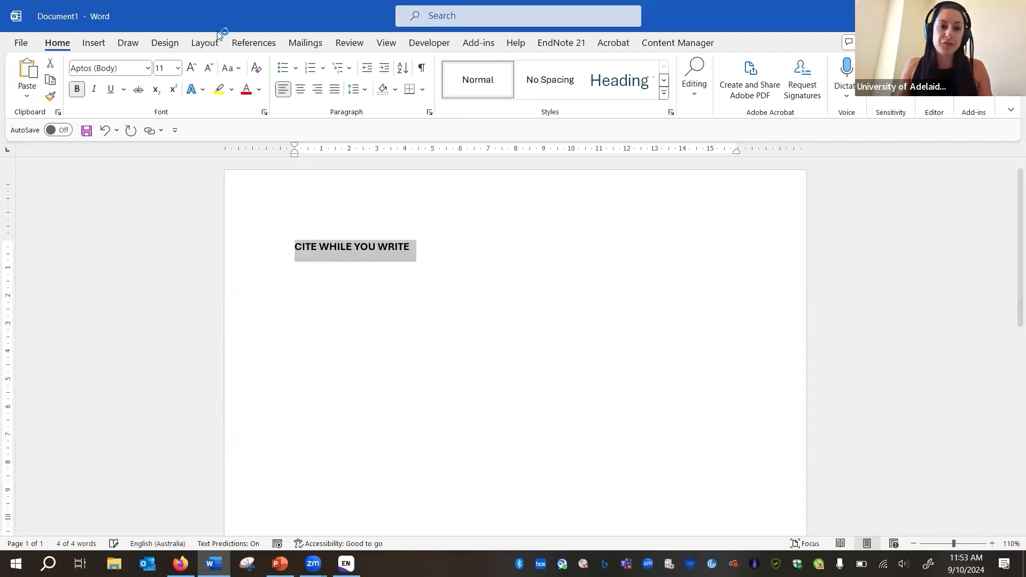
pyautogui.click(191, 67)
pyautogui.click(191, 68)
pyautogui.click(192, 68)
pyautogui.click(192, 68)
pyautogui.click(192, 68)
pyautogui.click(192, 68)
pyautogui.click(192, 68)
pyautogui.click(590, 267)
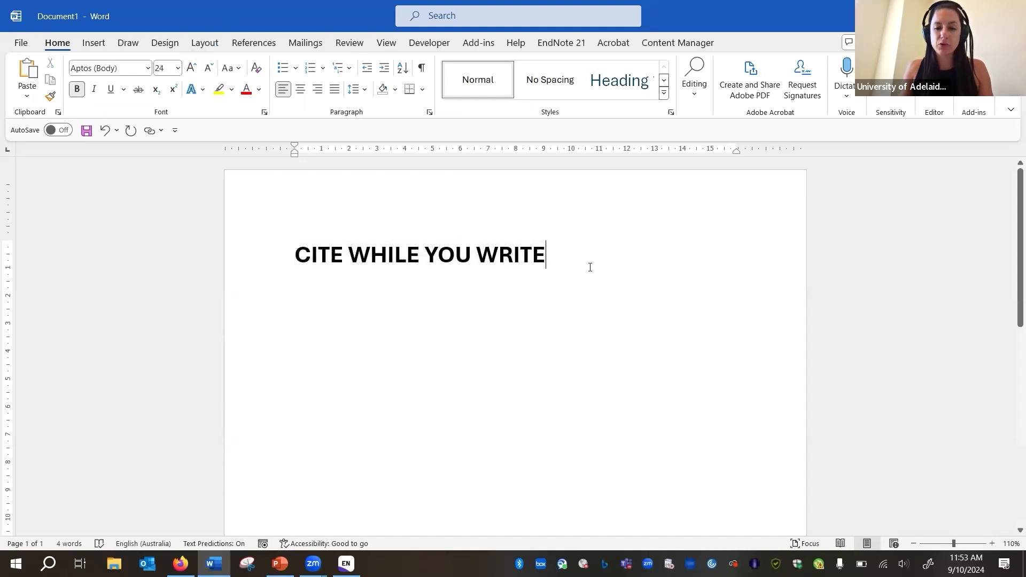
# - Below the heading, add a non-bold bullet reading "Start with a blank document" in sentence case
pyautogui.press('Return')
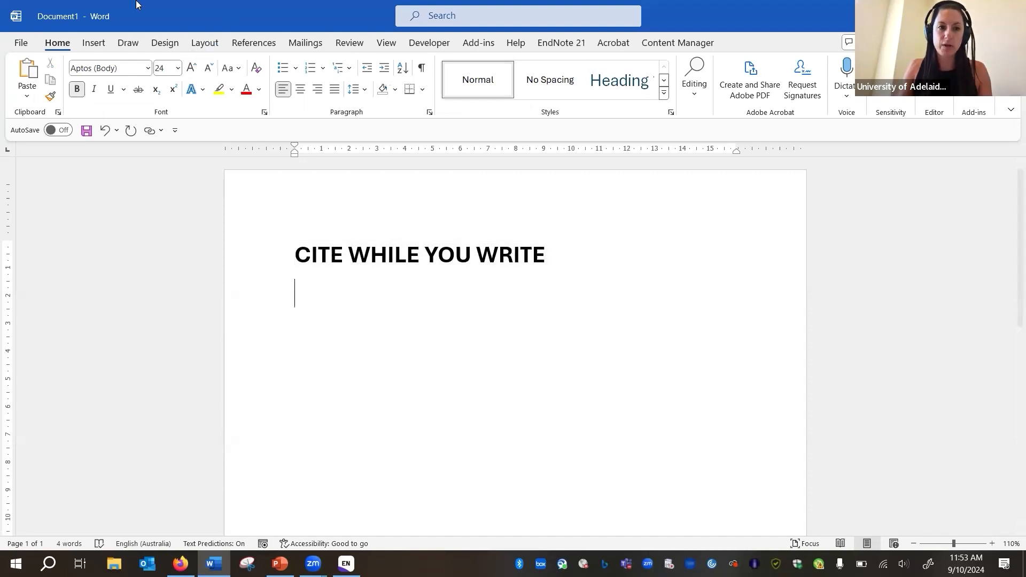
pyautogui.click(82, 90)
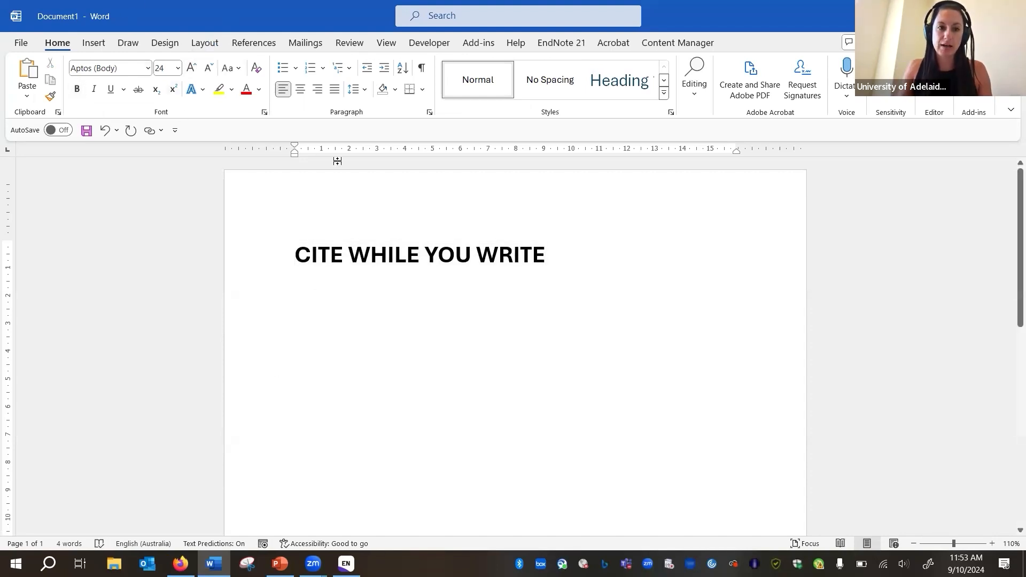
pyautogui.click(285, 67)
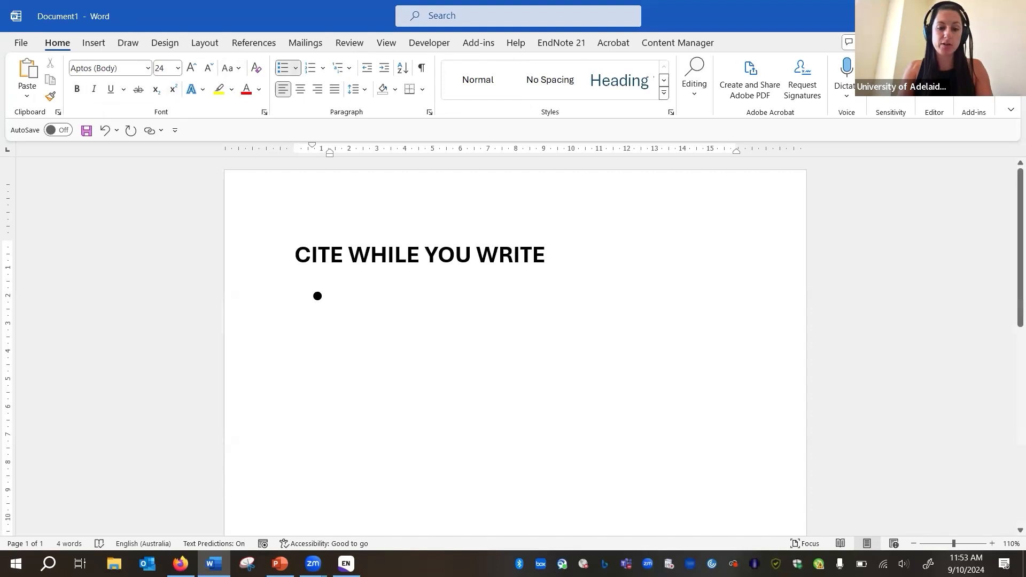
pyautogui.write('START WITH A B')
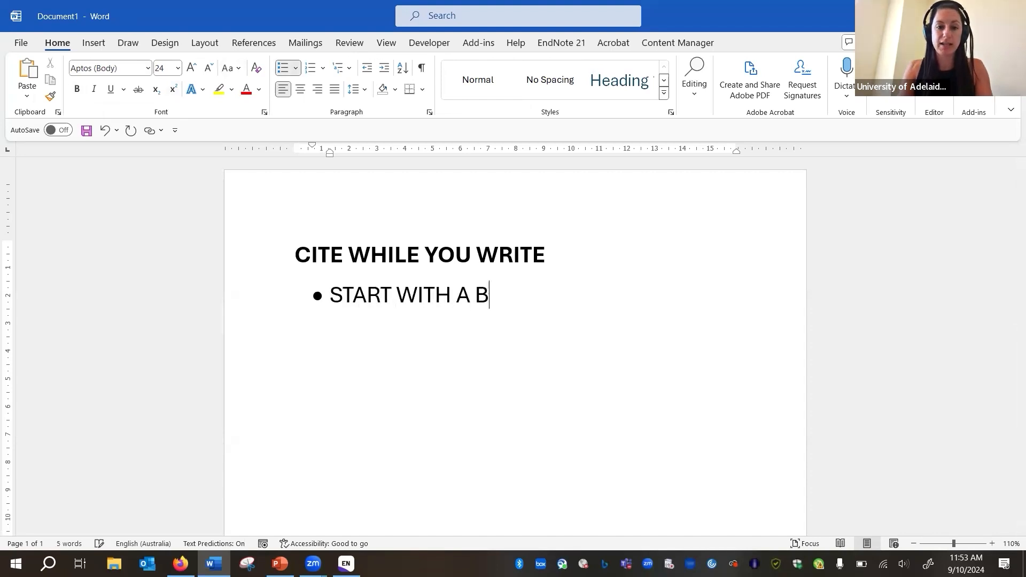
pyautogui.write('LANK DOCUMENT')
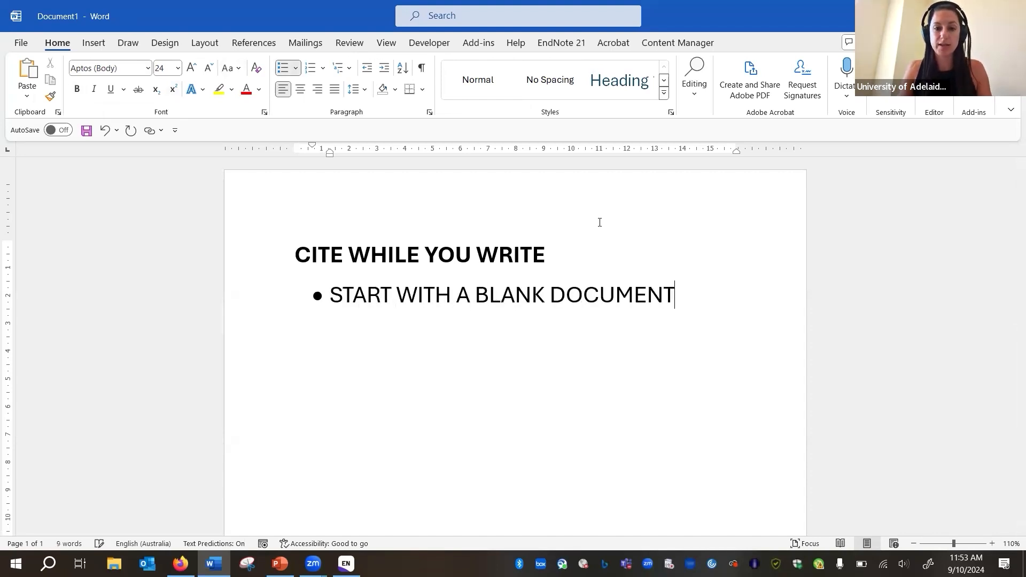
pyautogui.moveTo(687, 300); pyautogui.dragTo(327, 300)
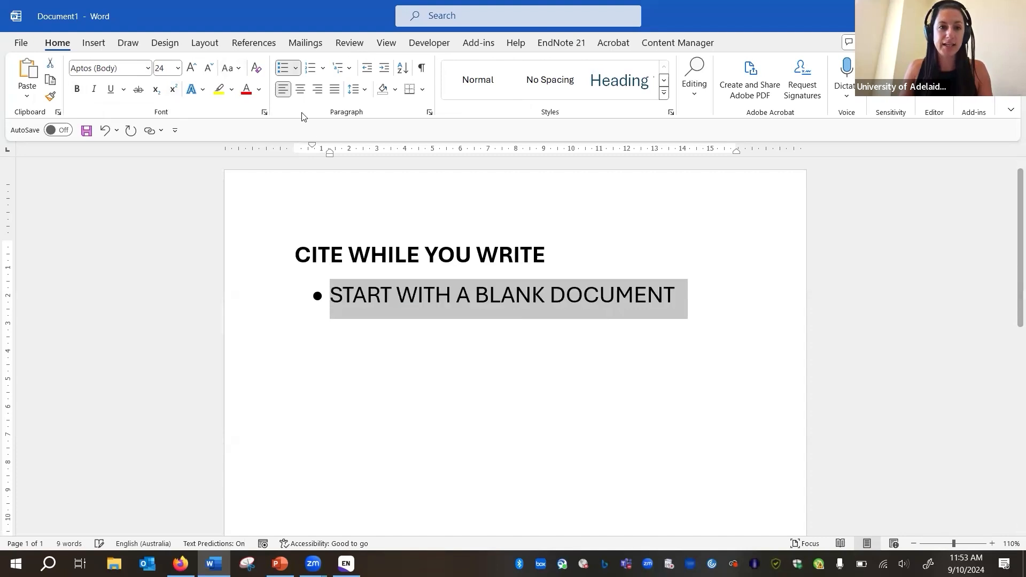
pyautogui.click(239, 67)
pyautogui.click(260, 88)
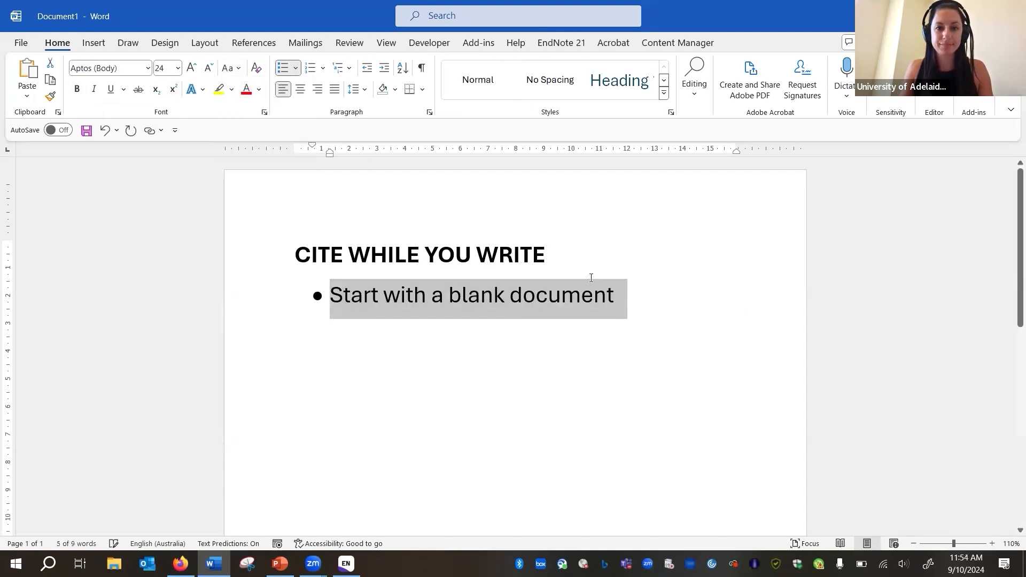
# - Add a second bullet reading "Don't save to the cloud" below the first one
pyautogui.click(624, 291)
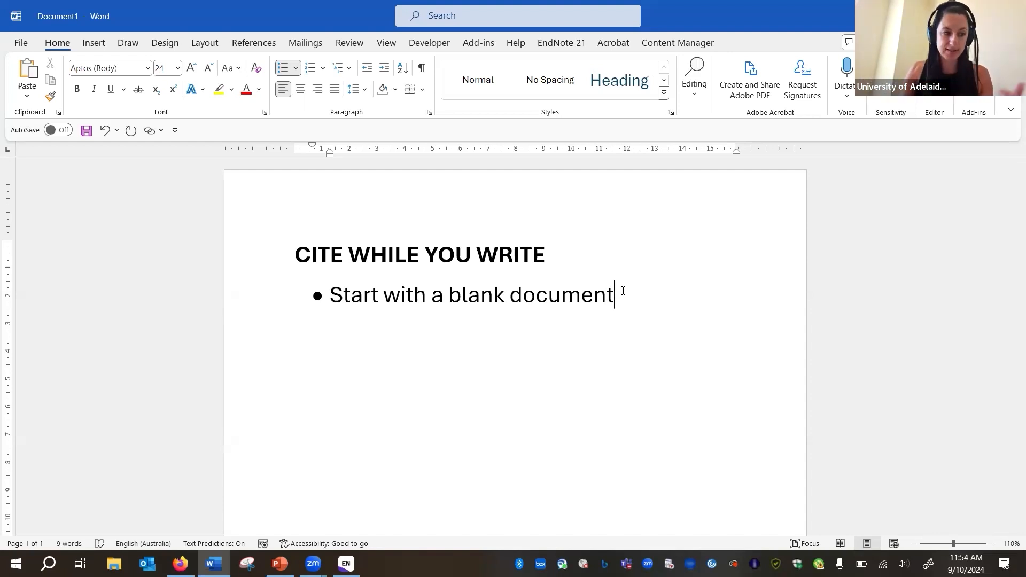
pyautogui.press('Return')
pyautogui.write("DON'T SA")
pyautogui.press('BackSpace')
pyautogui.press('BackSpace')
pyautogui.press('BackSpace')
pyautogui.press('BackSpace')
pyautogui.press('BackSpace')
pyautogui.press('BackSpace')
pyautogui.press('BackSpace')
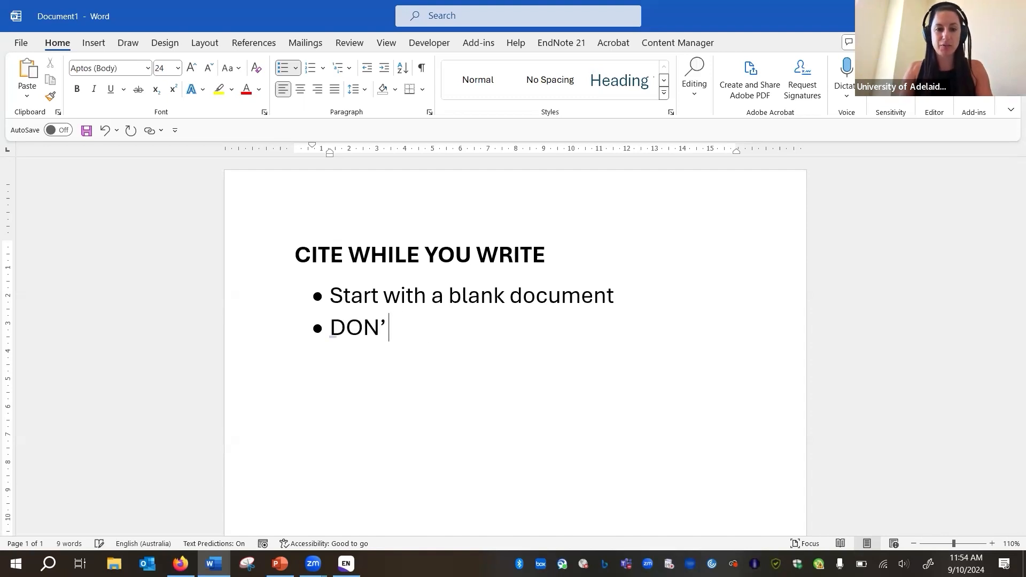
pyautogui.write("on't save to the cloud")
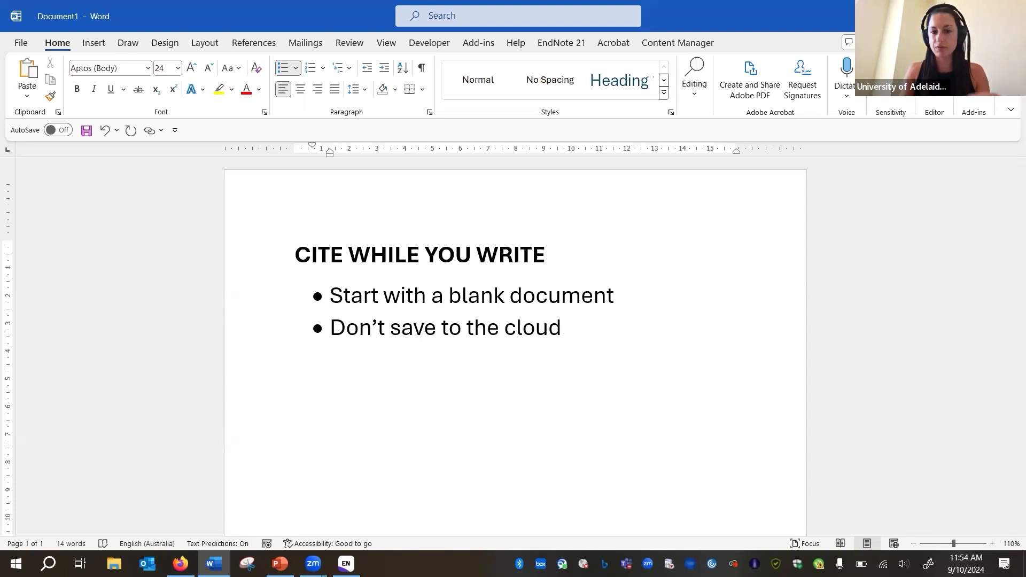
# - Add a third bullet reading "Only use one library"
pyautogui.press('Return')
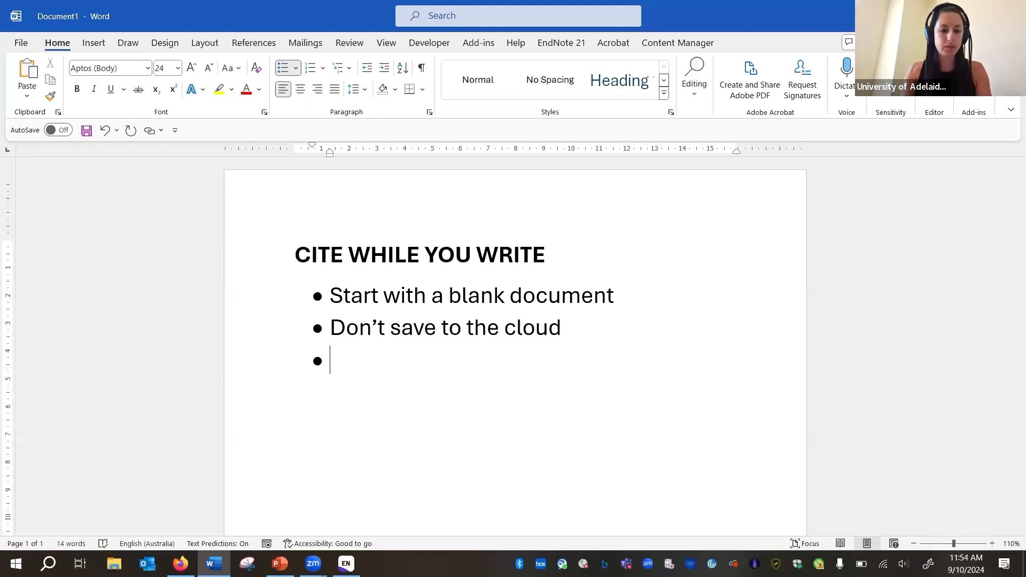
pyautogui.write('only use on')
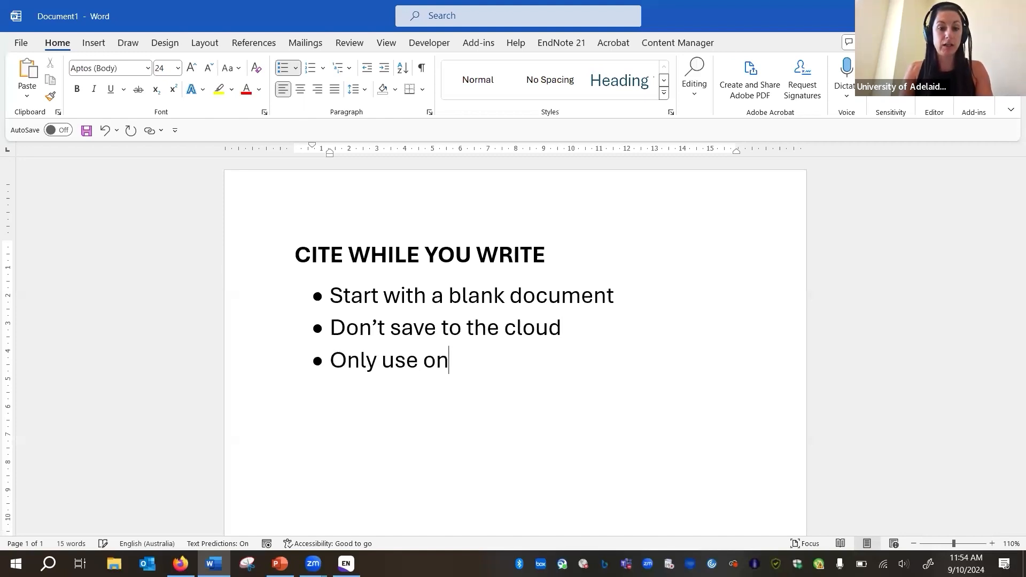
pyautogui.write('e libar')
pyautogui.press('BackSpace')
pyautogui.press('BackSpace')
pyautogui.write('rary')
# - Add two more bullets reading "Don't try to backspace" and "Make sure endnote is open"
pyautogui.press('Return')
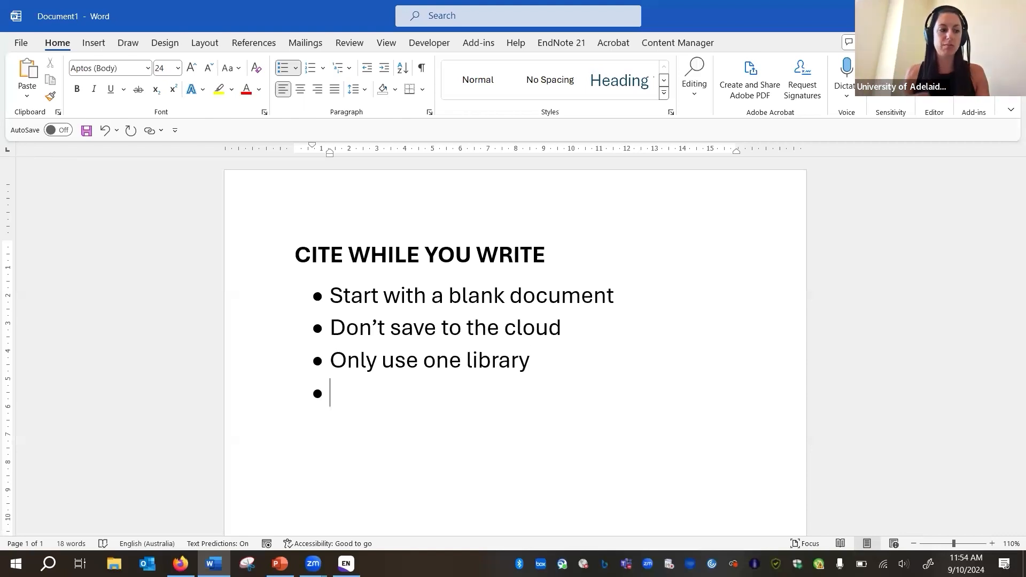
pyautogui.write("Don't try to back")
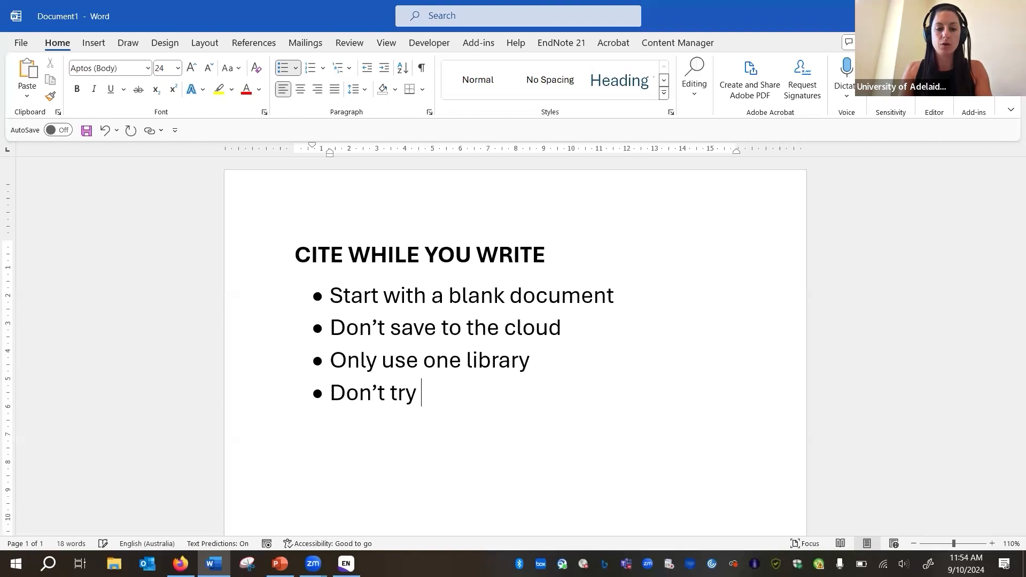
pyautogui.write('space')
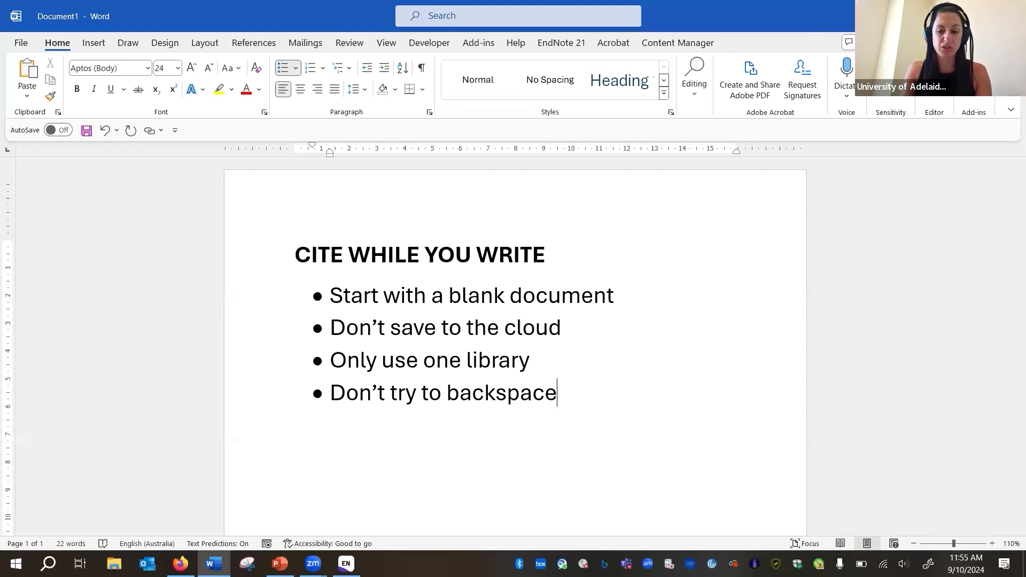
pyautogui.press('Return')
pyautogui.write('Make sure ')
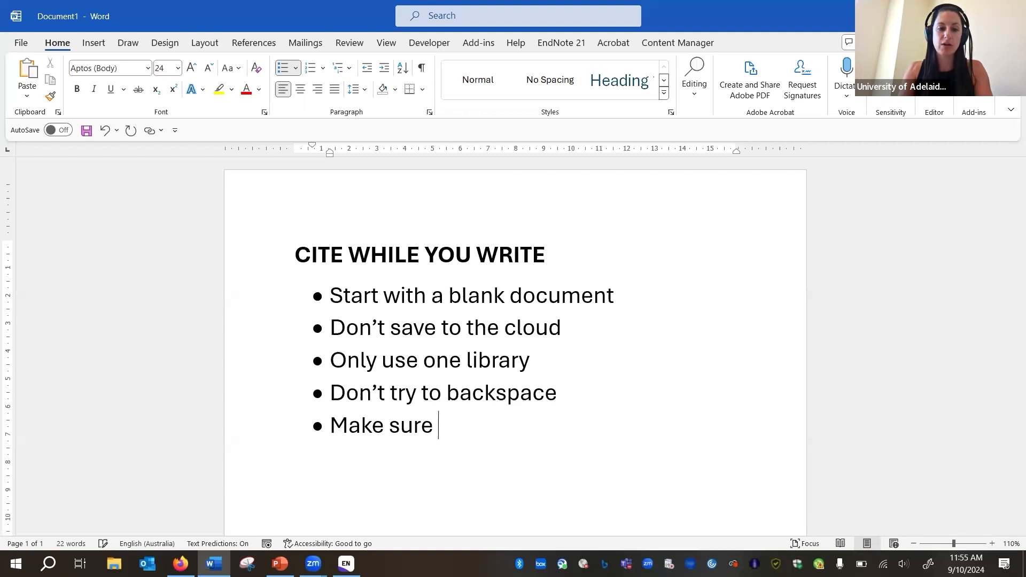
pyautogui.write('endnote is open')
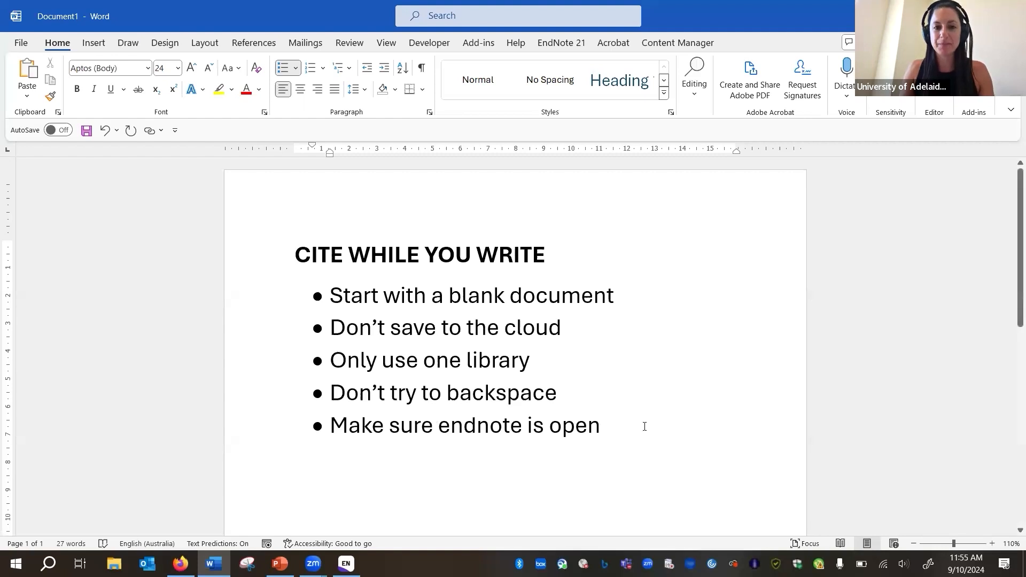
# - At the end of the first bullet, search EndNote for "artificial" and cite "Evaluation of a new artificial intelligence-based textile digitization using fabric drape"
pyautogui.click(622, 298)
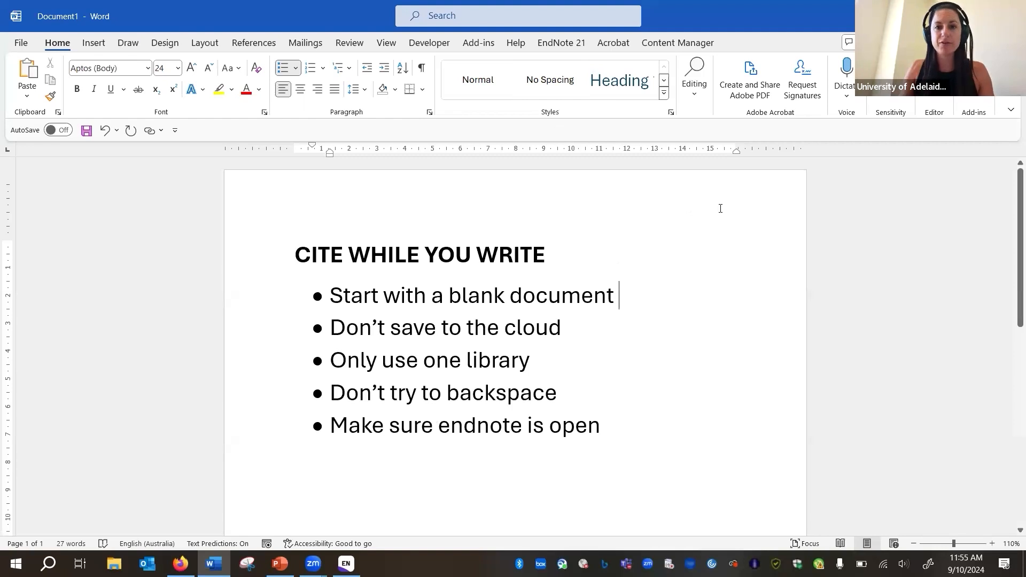
pyautogui.click(553, 44)
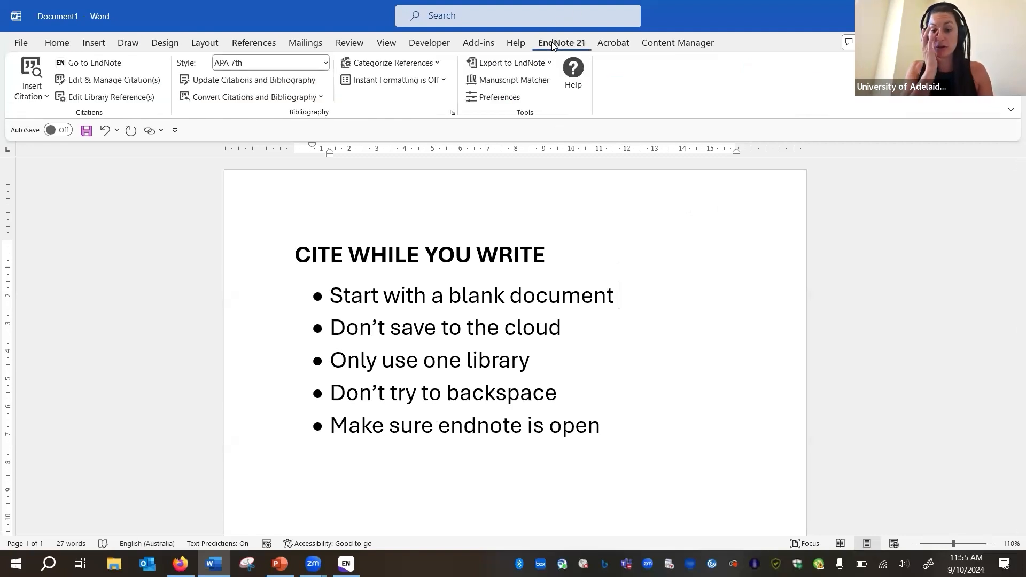
pyautogui.click(36, 68)
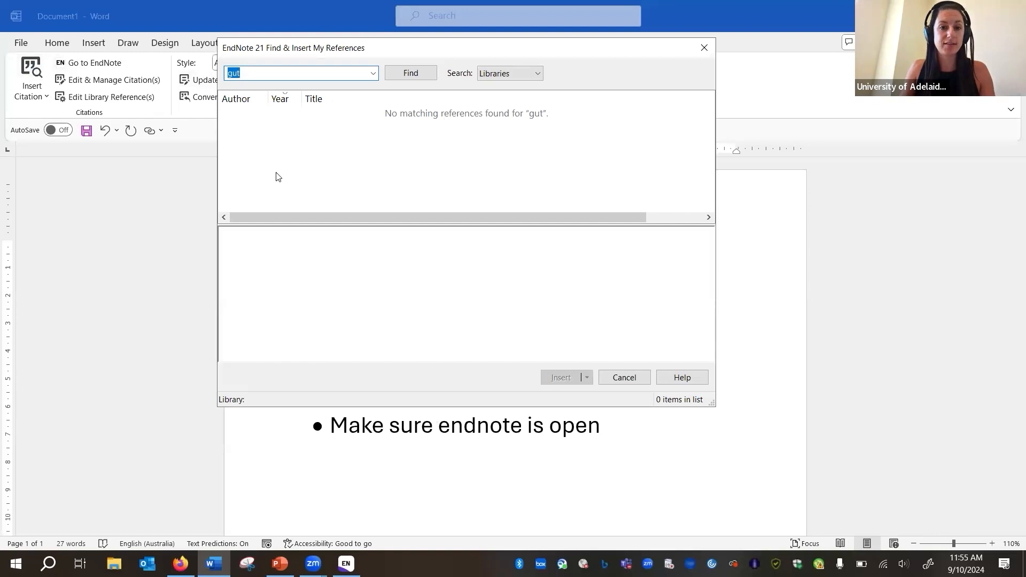
pyautogui.click(373, 75)
pyautogui.press('BackSpace')
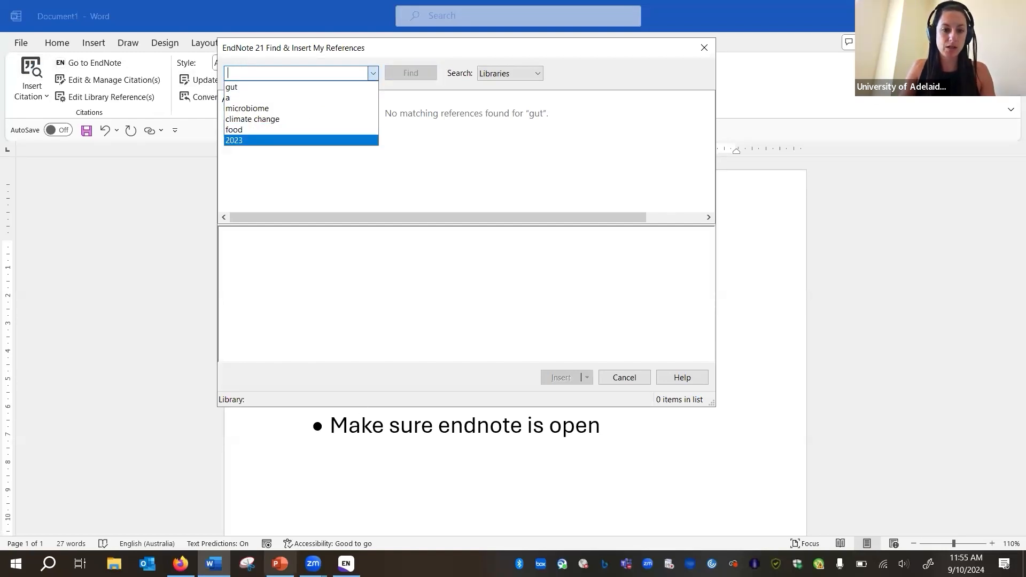
pyautogui.write('artificial')
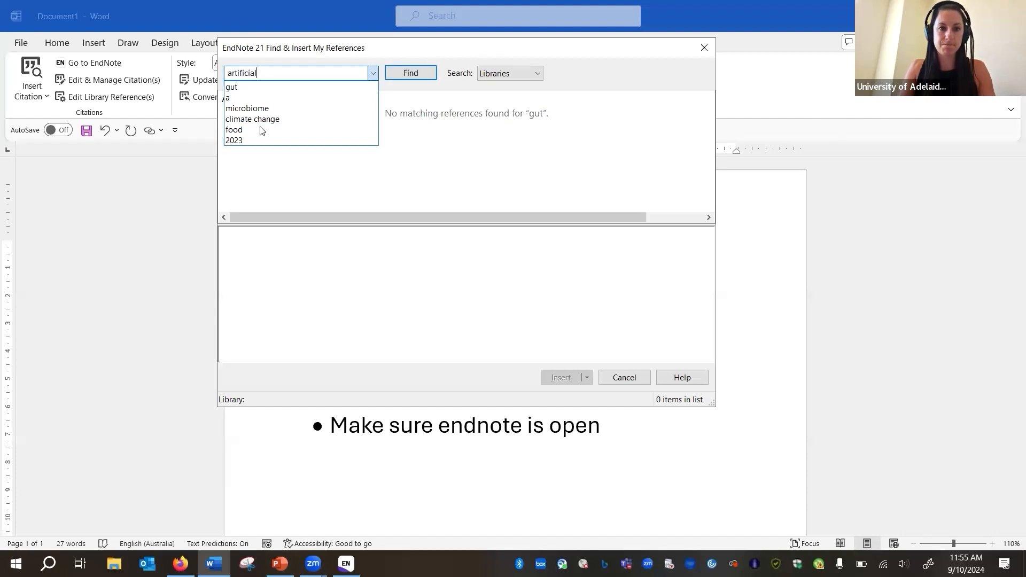
pyautogui.click(421, 167)
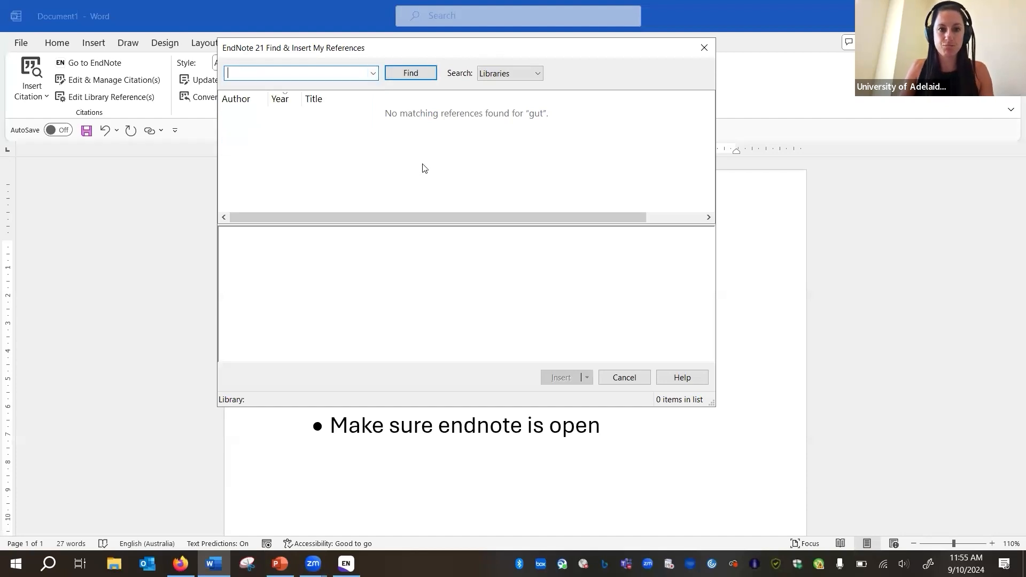
pyautogui.write('artificial')
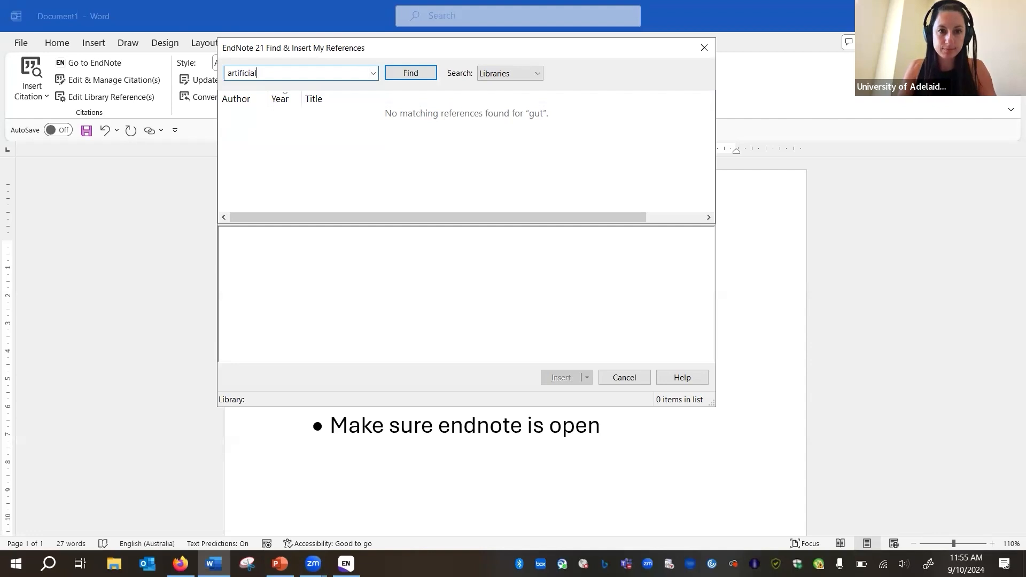
pyautogui.click(412, 78)
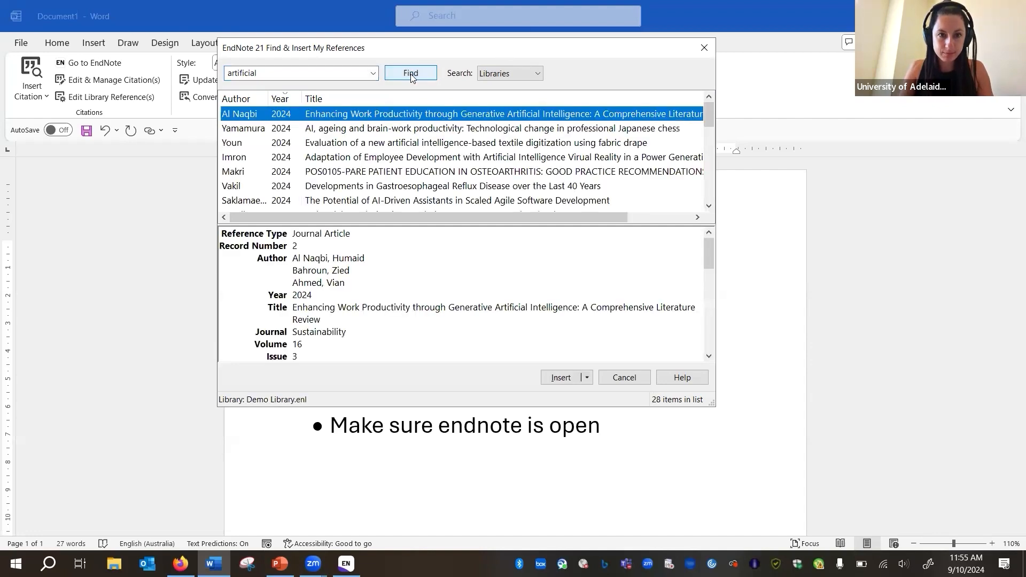
pyautogui.click(423, 146)
pyautogui.click(561, 378)
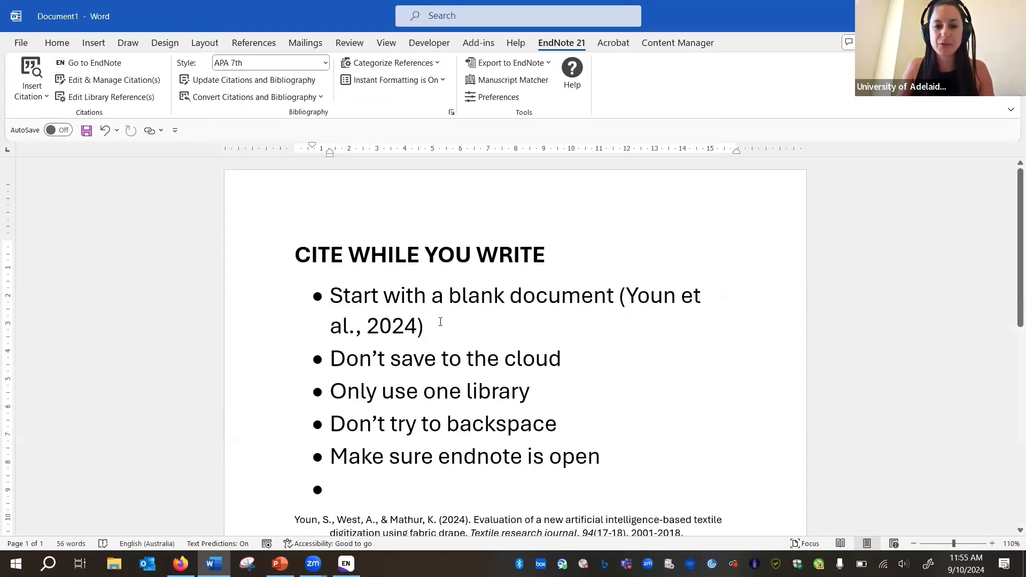
# - Reduce the font size of the first bullet, including its citation, to 16 pt
pyautogui.moveTo(433, 329); pyautogui.dragTo(334, 303)
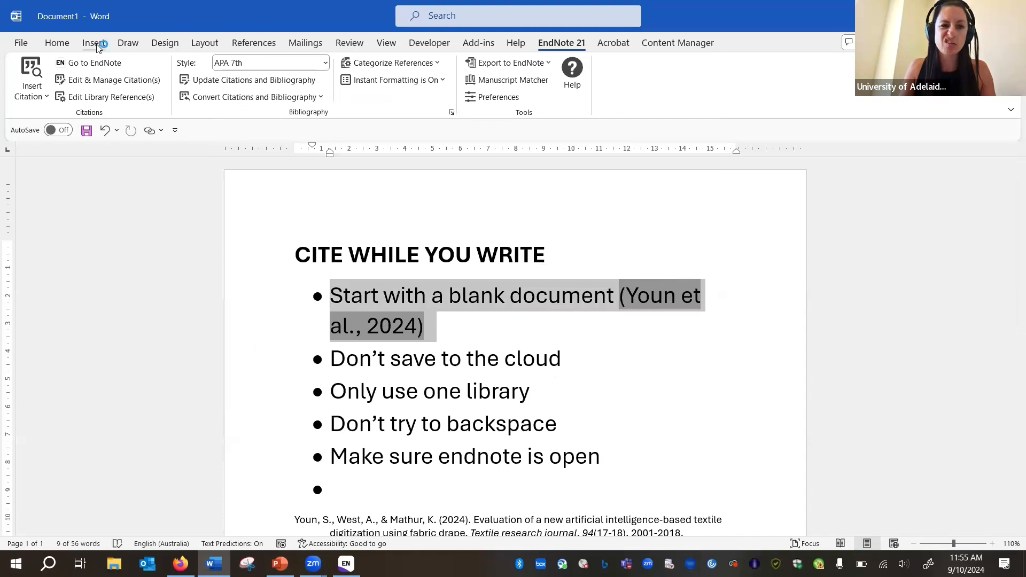
pyautogui.click(63, 48)
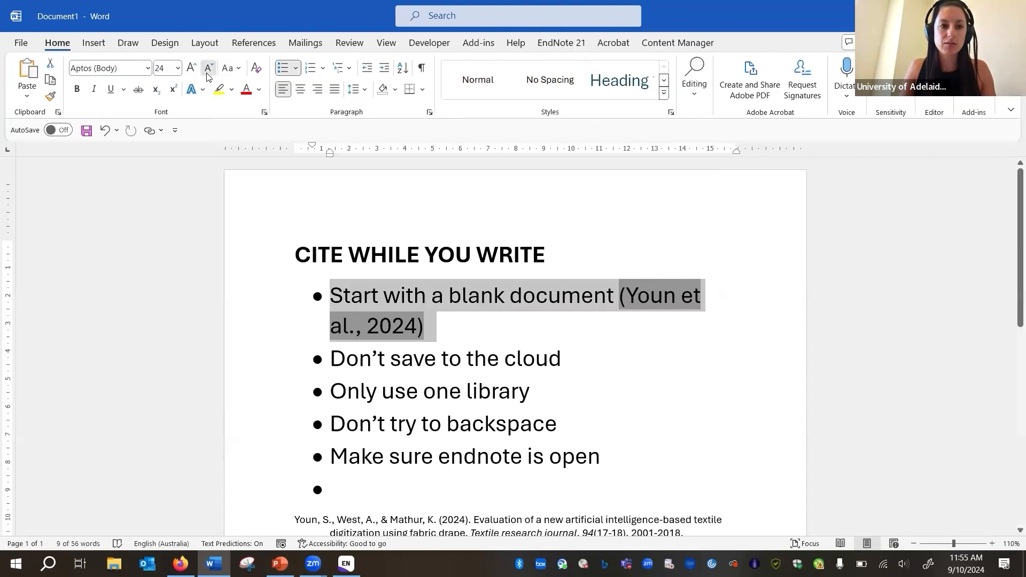
pyautogui.click(208, 69)
pyautogui.click(208, 68)
pyautogui.click(208, 69)
pyautogui.click(208, 68)
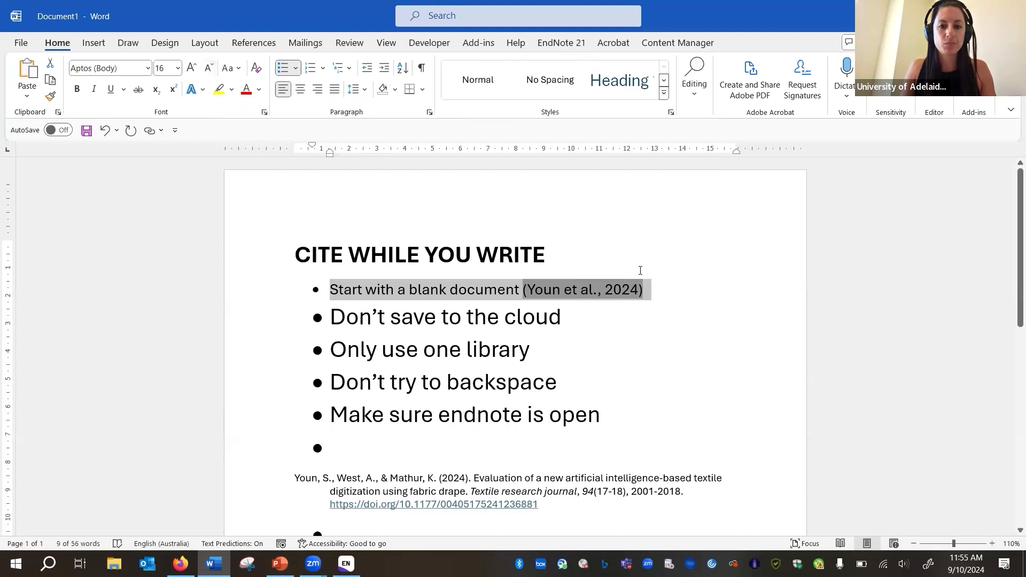
pyautogui.click(656, 293)
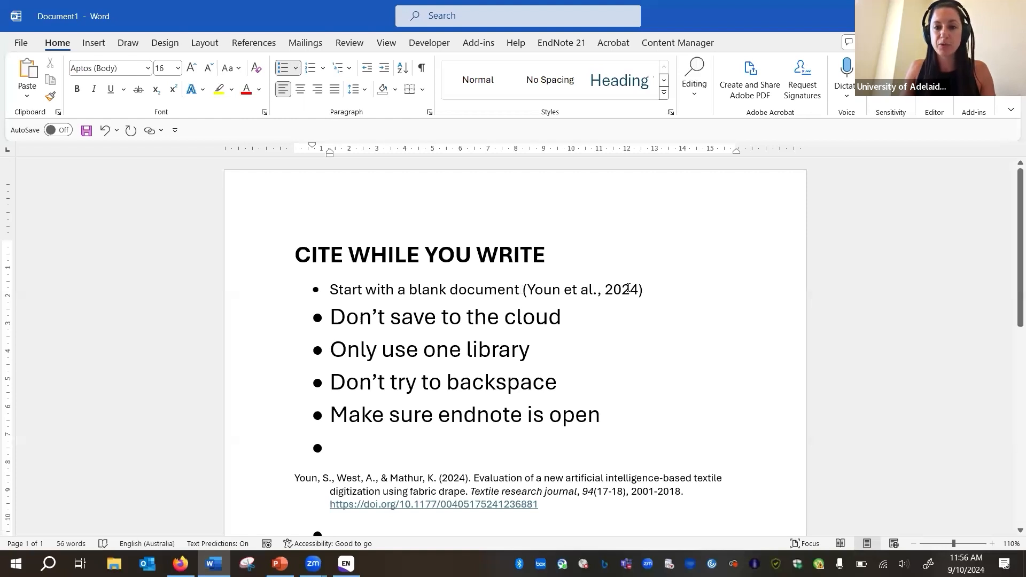
pyautogui.scroll(-3, 576, 327)
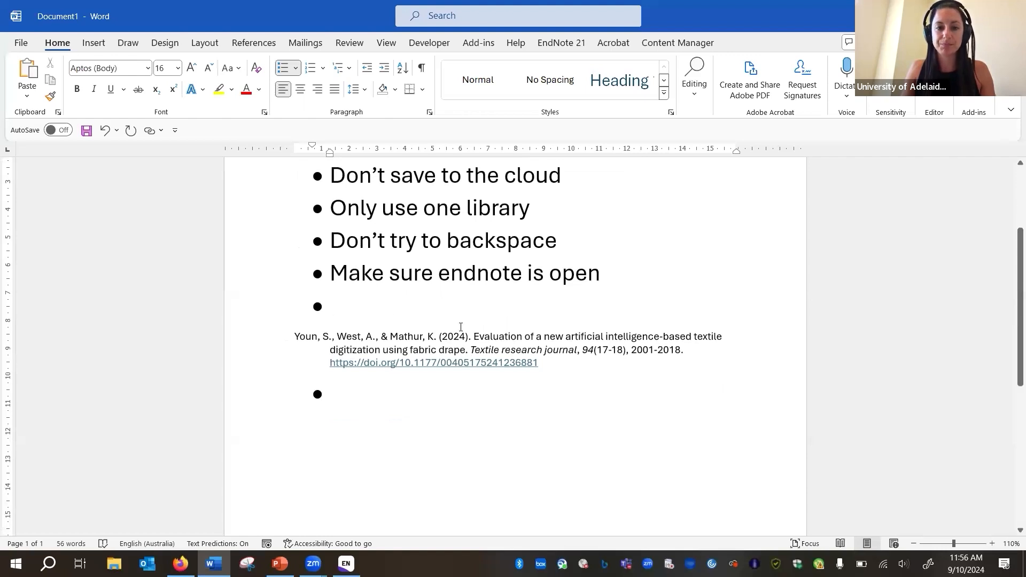
# - Change the document's citation style to Harvard UofA (Style Manual Australia 6th edn)
pyautogui.scroll(2, 461, 327)
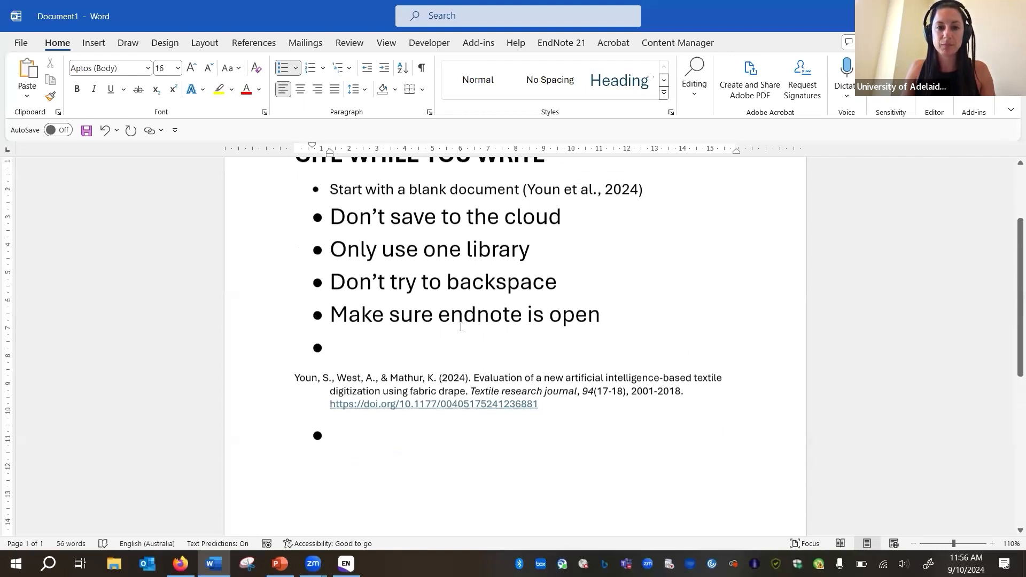
pyautogui.click(557, 47)
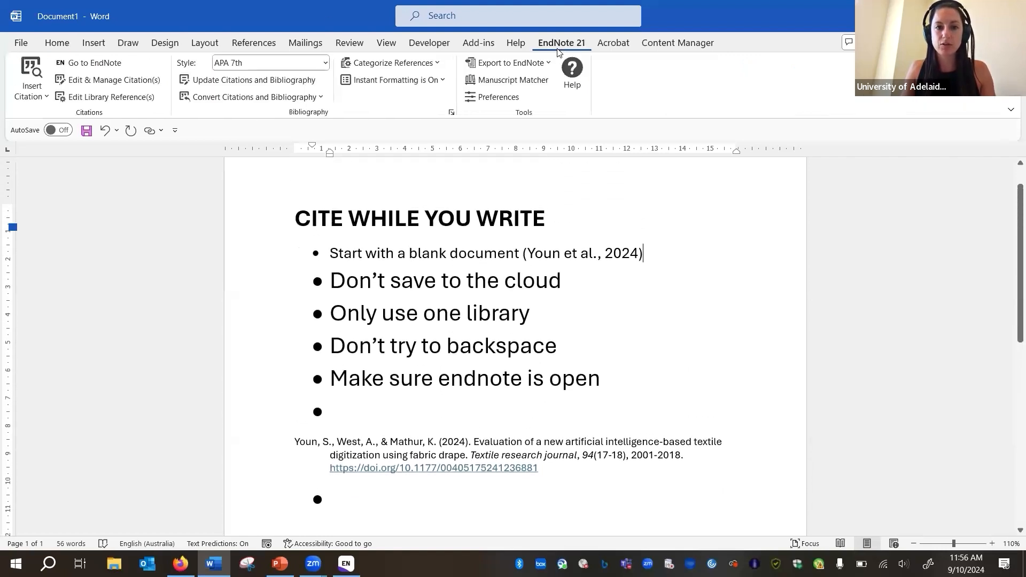
pyautogui.click(326, 63)
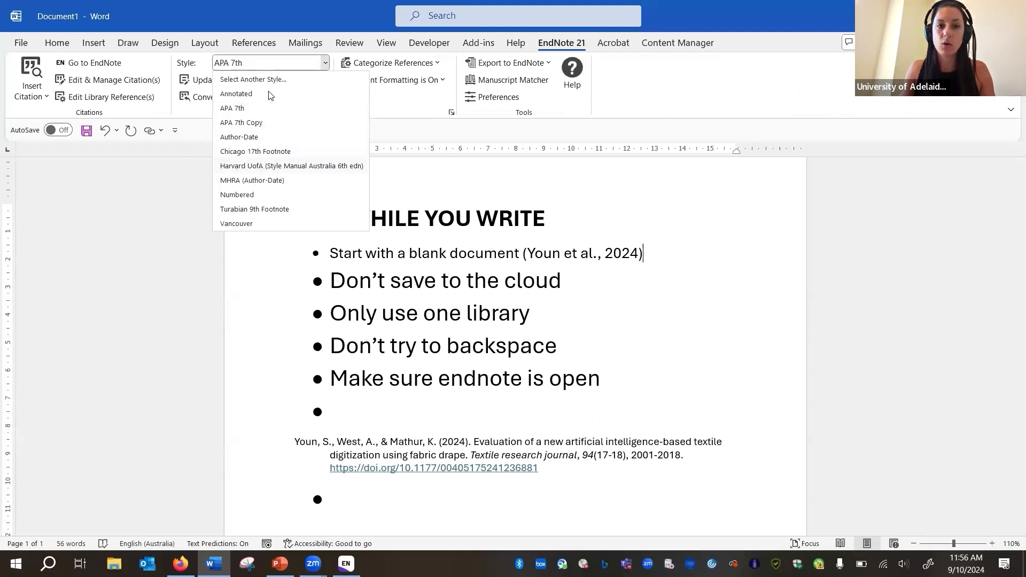
pyautogui.click(258, 167)
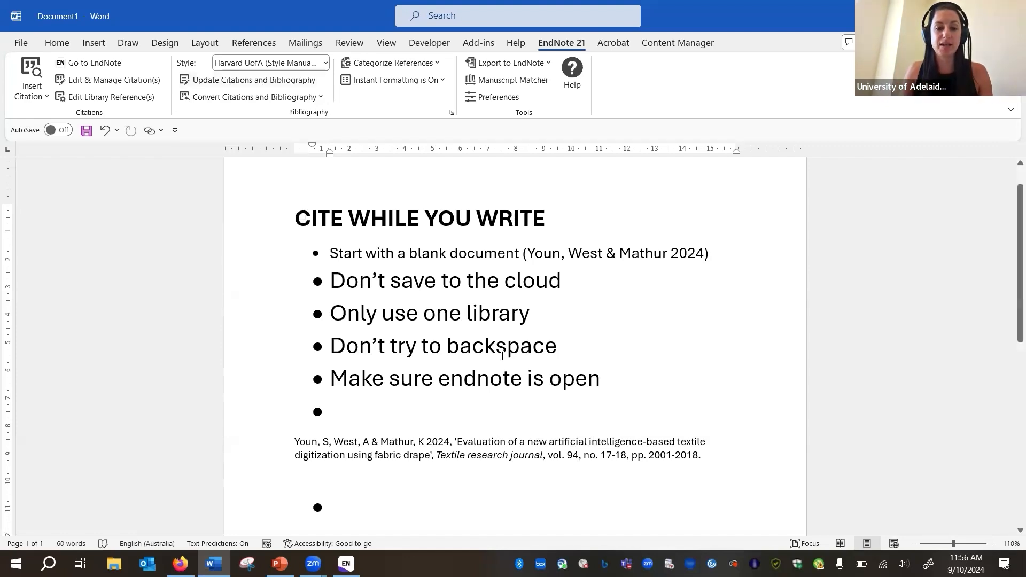
# - Remove the empty bullet and blank line below the bibliography entry
pyautogui.click(375, 502)
pyautogui.press('BackSpace')
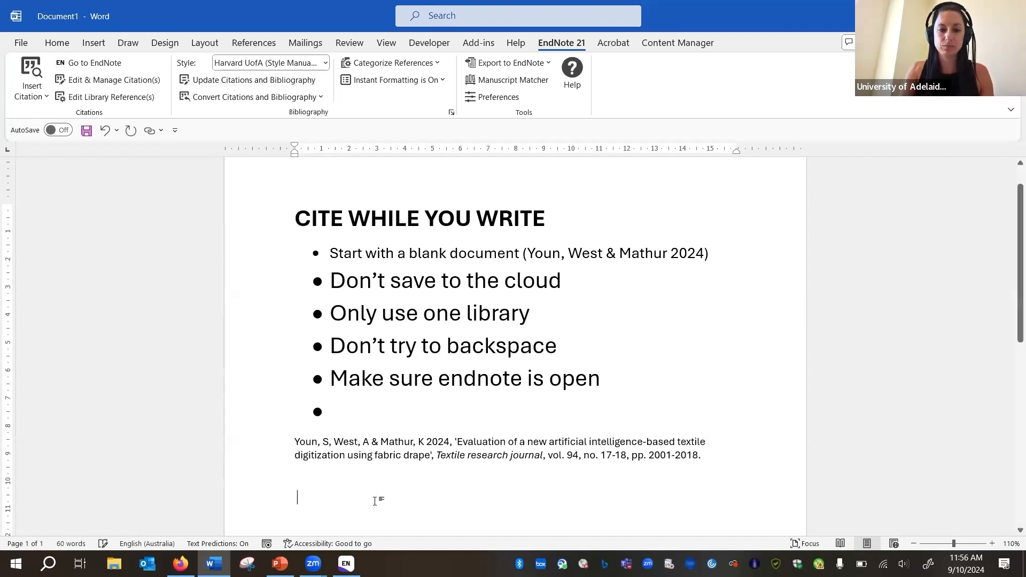
pyautogui.press('BackSpace')
# - Remove the textile digitization citation from the first bullet through EndNote's Edit & Manage Citations
pyautogui.click(653, 253)
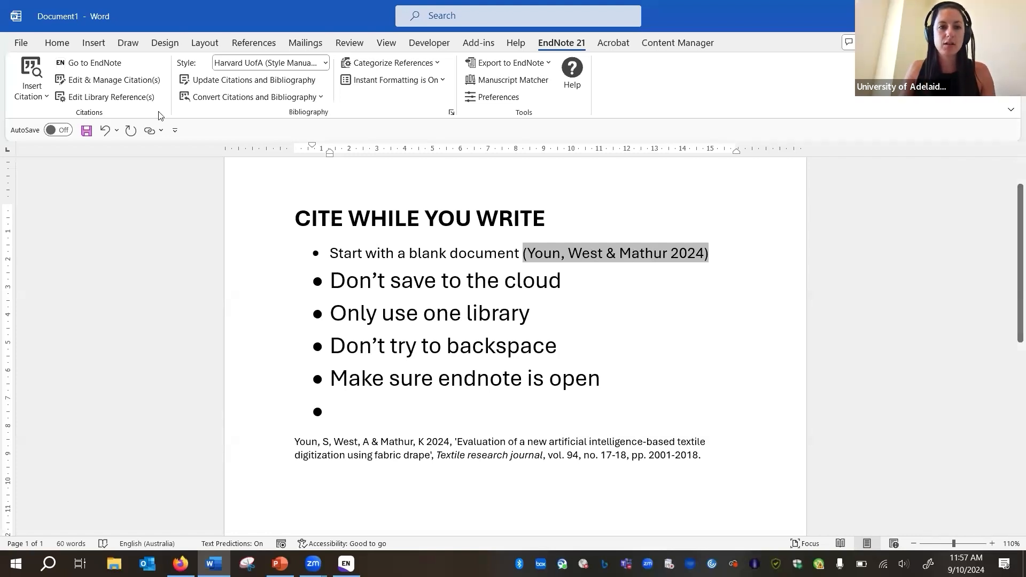
pyautogui.click(113, 81)
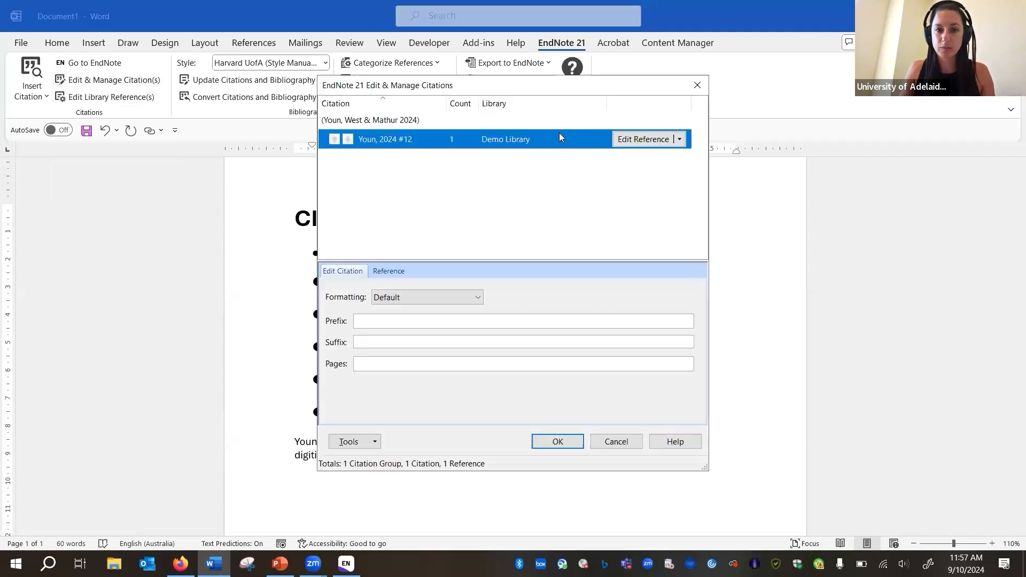
pyautogui.click(680, 139)
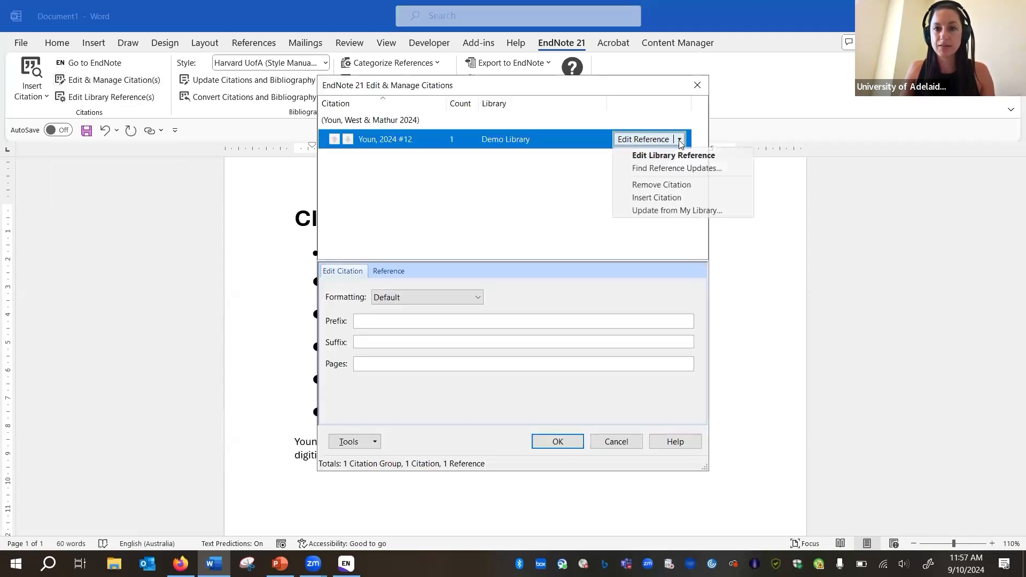
pyautogui.click(681, 185)
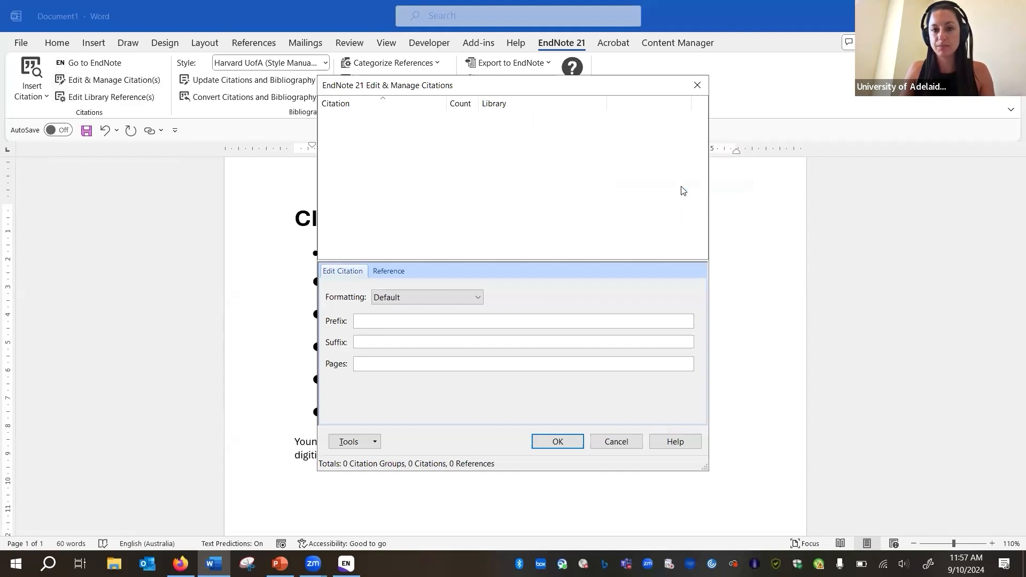
pyautogui.click(557, 442)
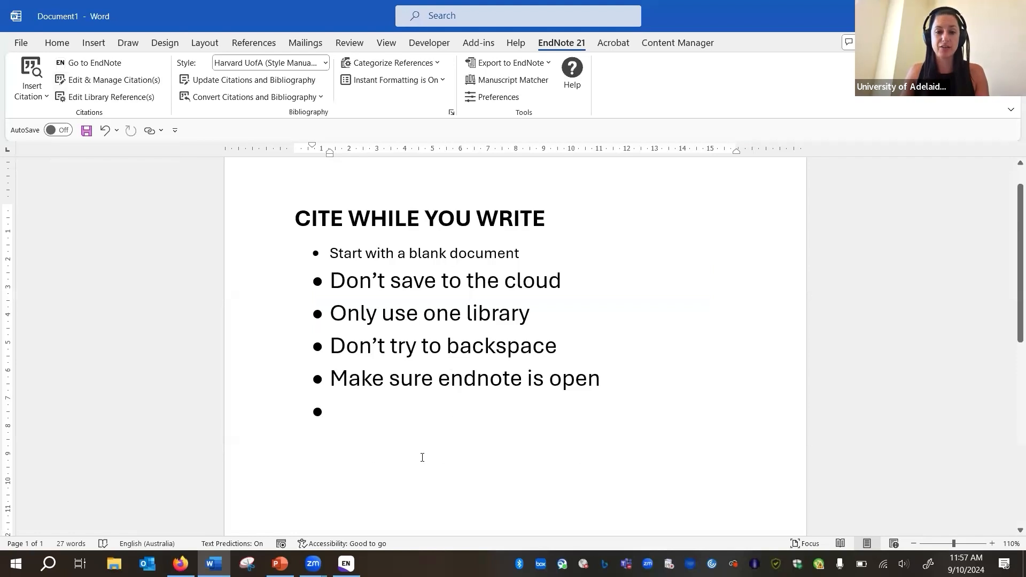
# - Remove the empty bullet after "Make sure endnote is open"
pyautogui.click(368, 411)
pyautogui.press('BackSpace')
pyautogui.press('BackSpace')
pyautogui.press('BackSpace')
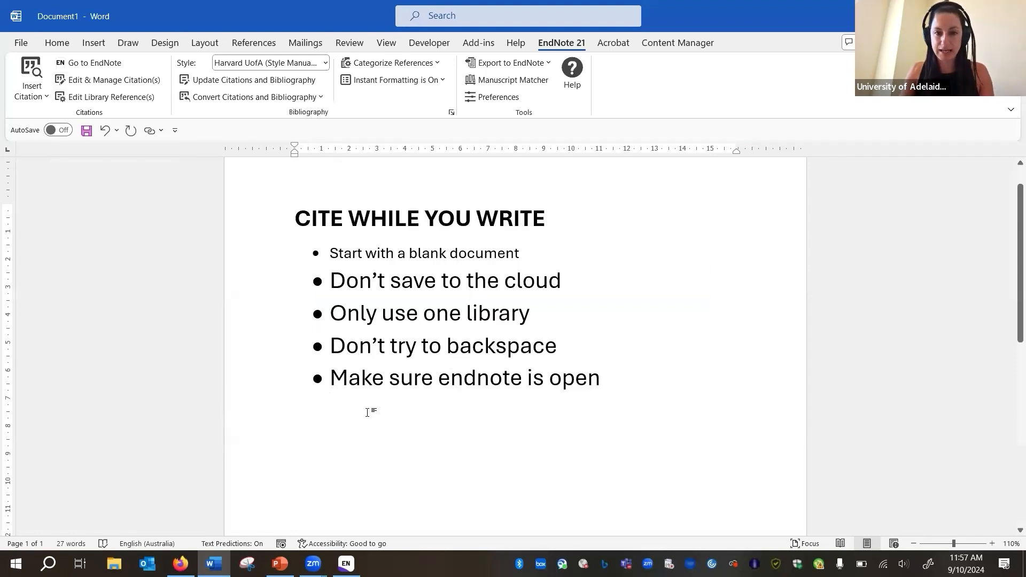
# - At the end of the first bullet, cite the "artificial" search results on Japanese chess, textile digitization and employee development together in one citation
pyautogui.click(542, 250)
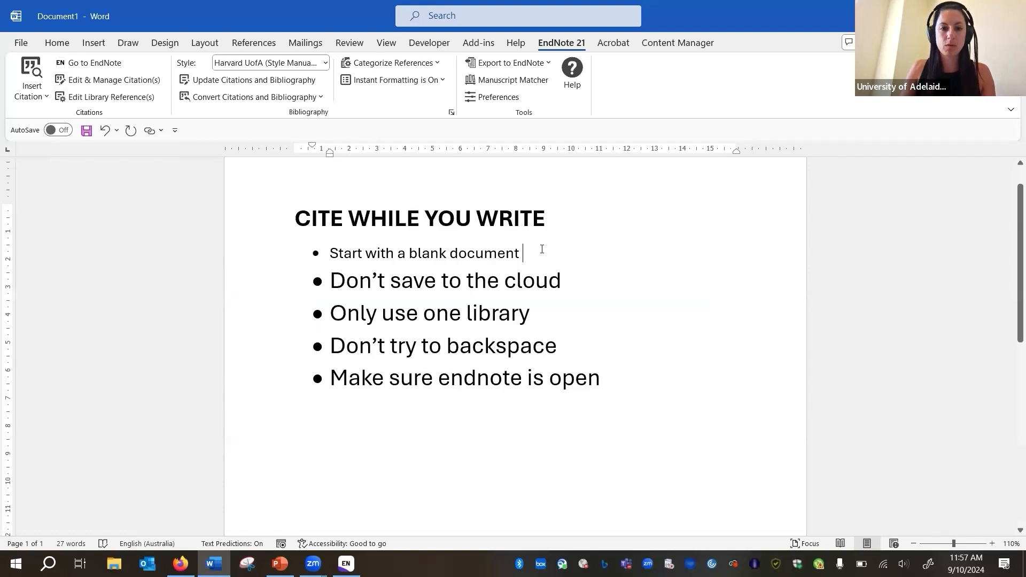
pyautogui.click(33, 71)
pyautogui.click(375, 133)
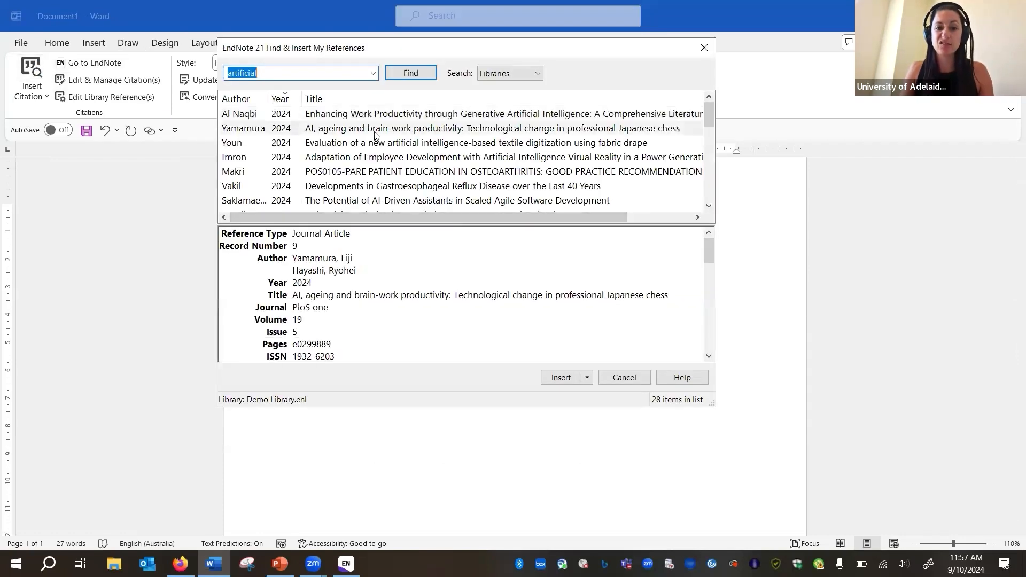
pyautogui.click(375, 133)
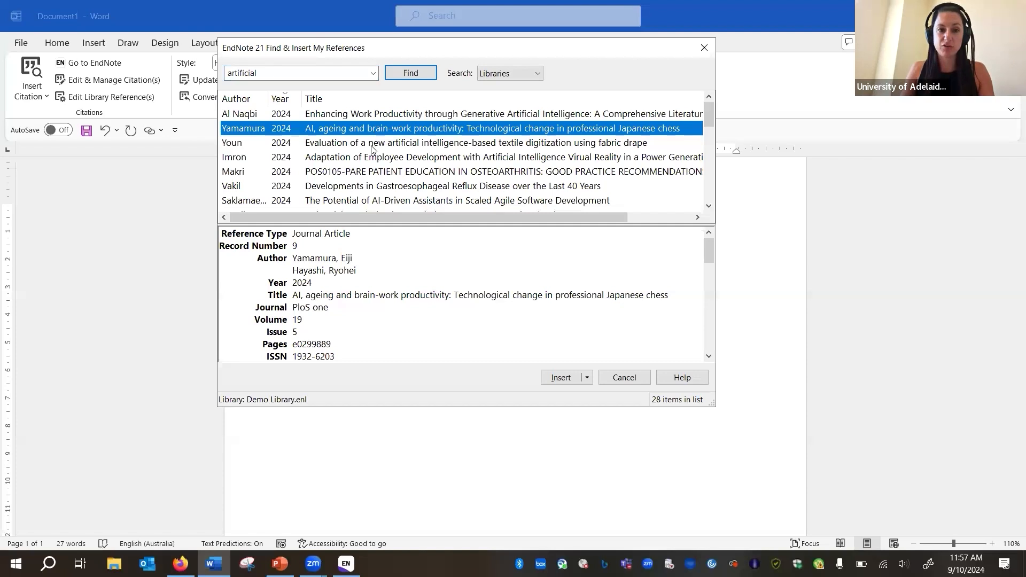
pyautogui.keyDown('ctrl'); pyautogui.click(373, 145); pyautogui.keyUp('ctrl')
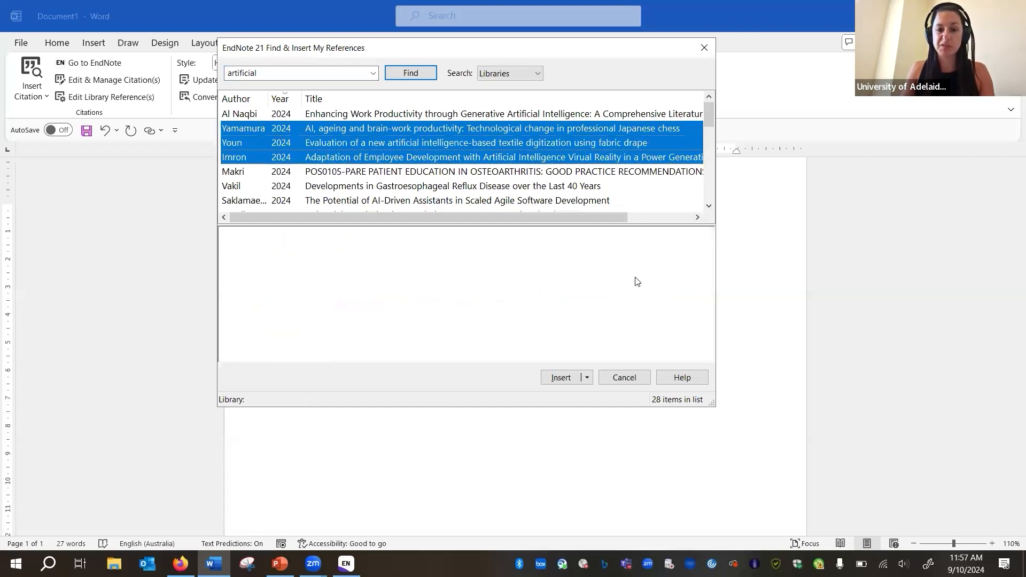
pyautogui.click(561, 378)
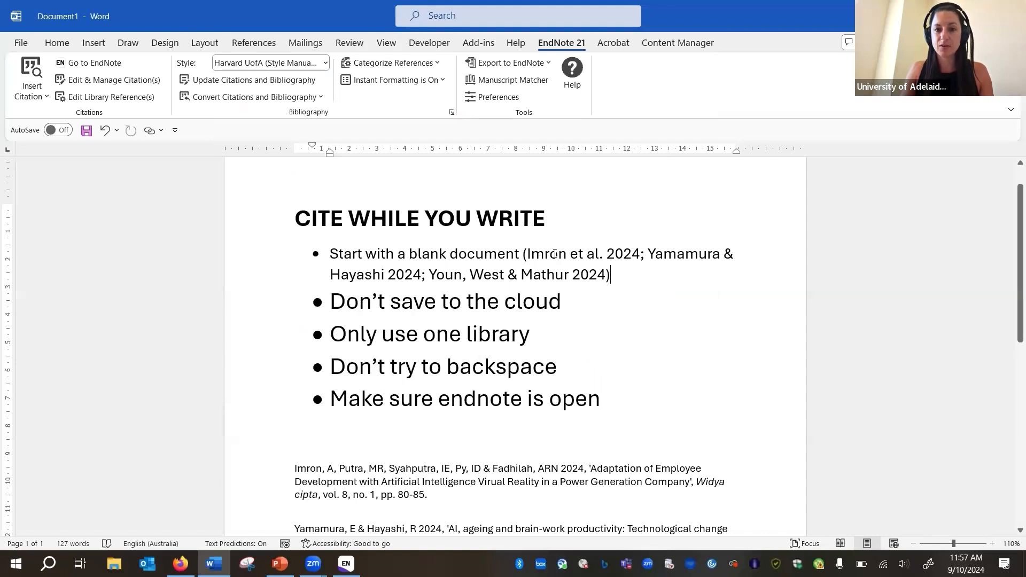
# - Add page 7 to the "AI, ageing and brain-work productivity" reference within the first bullet's grouped citation
pyautogui.scroll(-5, 676, 310)
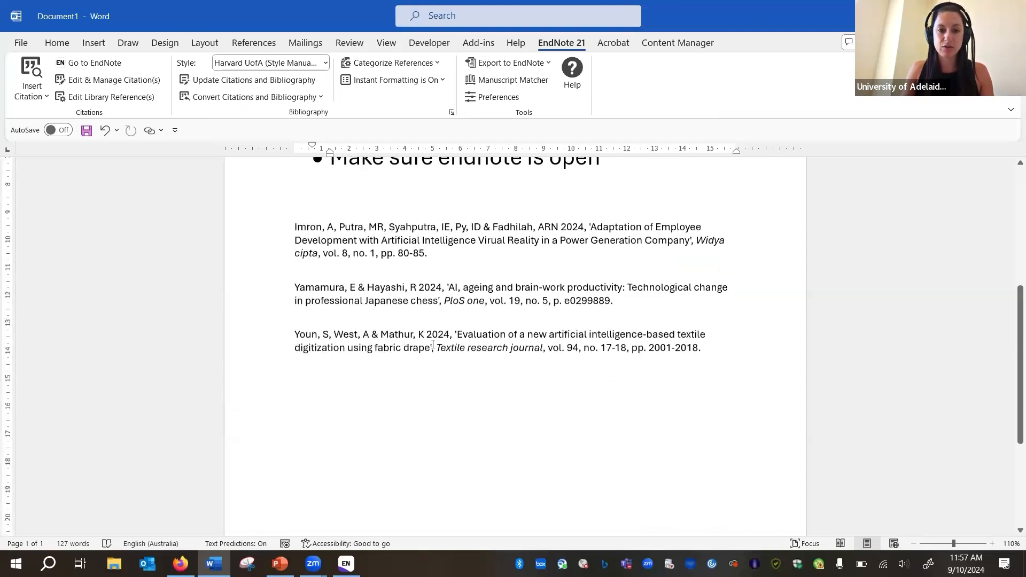
pyautogui.scroll(5, 546, 334)
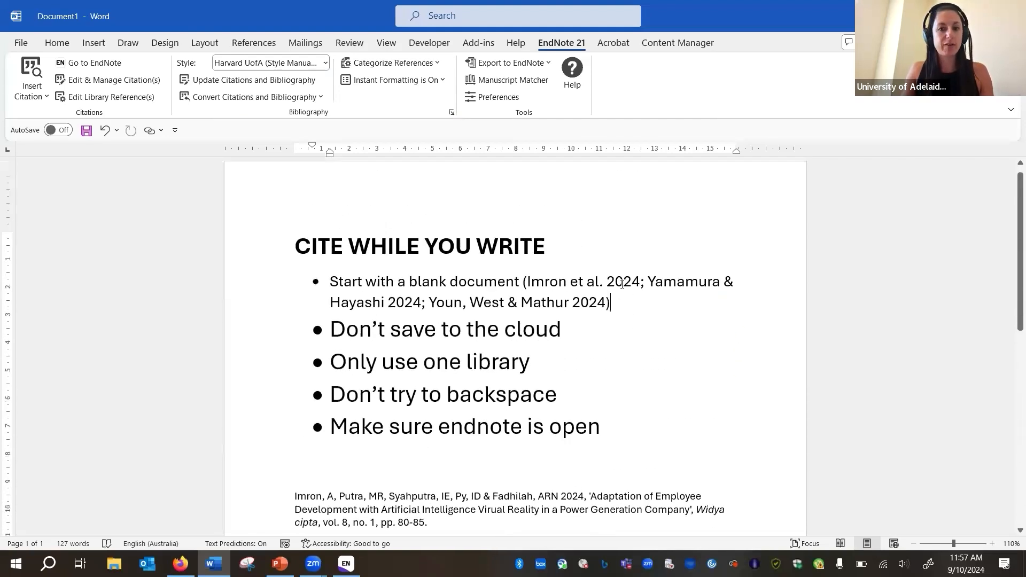
pyautogui.click(623, 284)
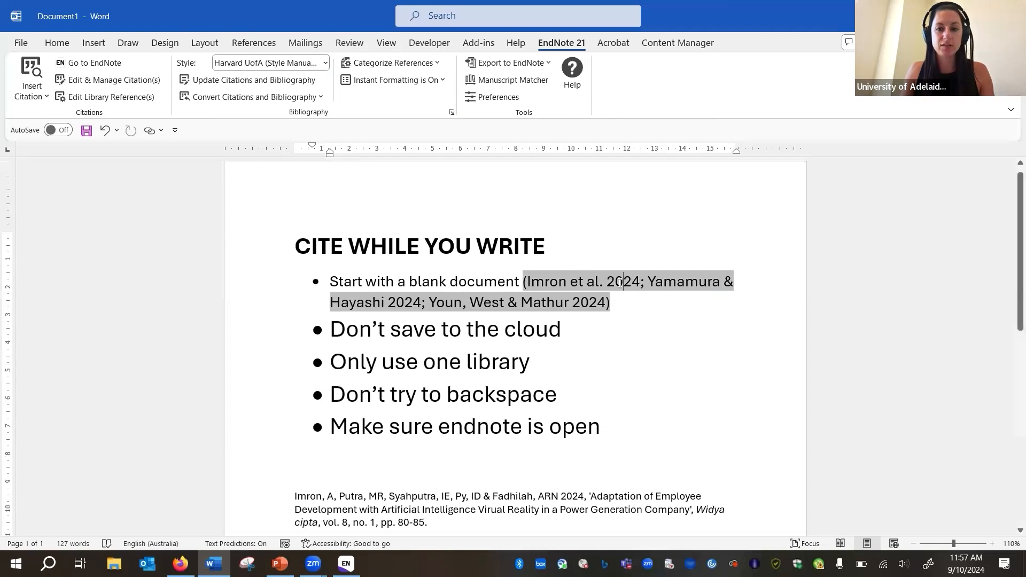
pyautogui.click(118, 86)
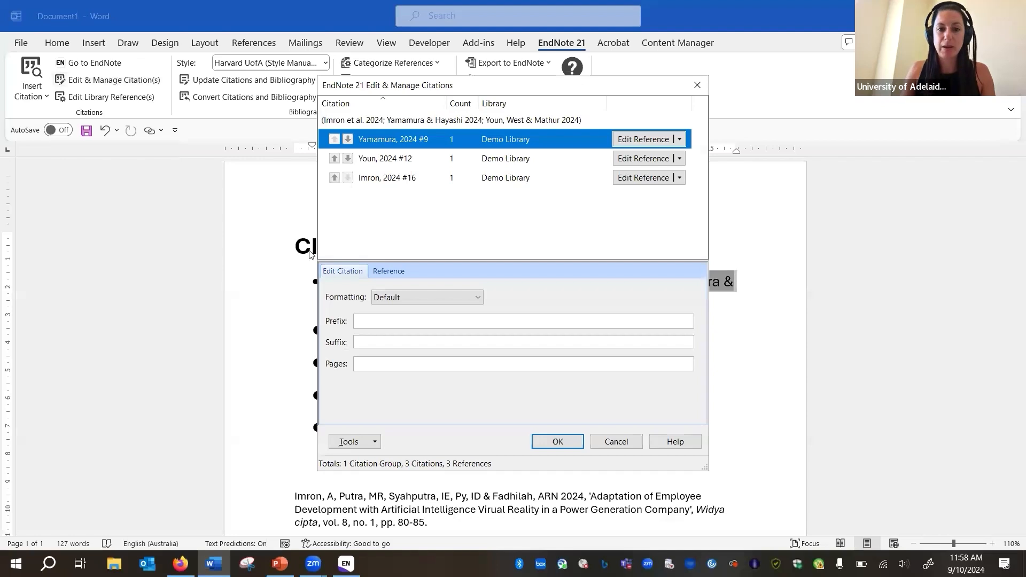
pyautogui.click(384, 160)
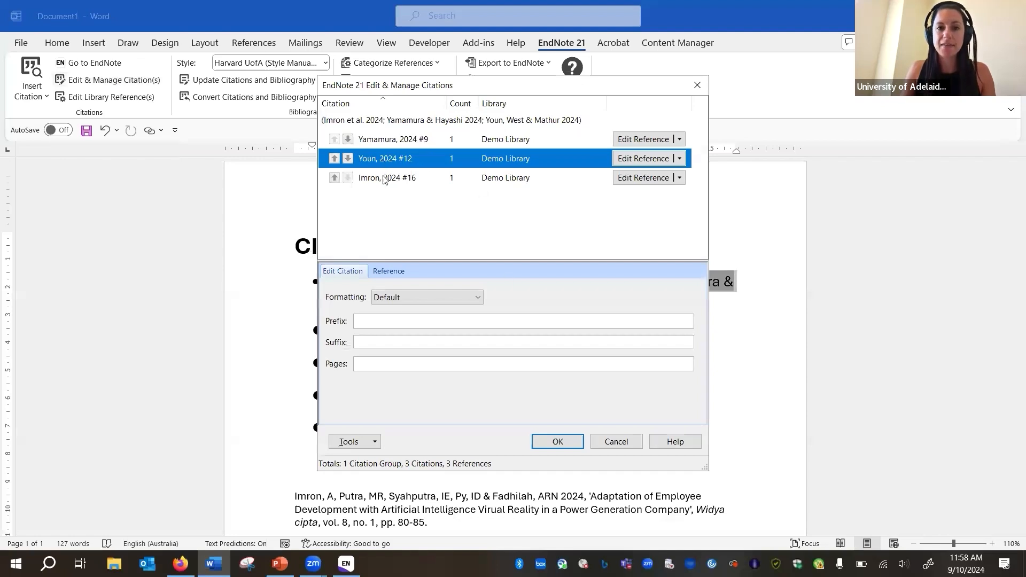
pyautogui.click(384, 180)
pyautogui.click(381, 141)
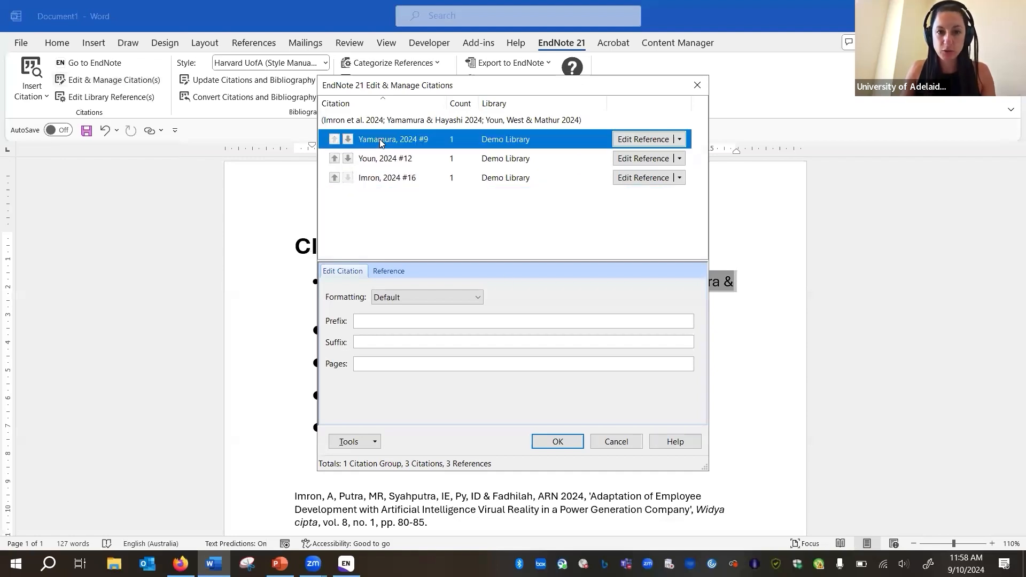
pyautogui.click(388, 365)
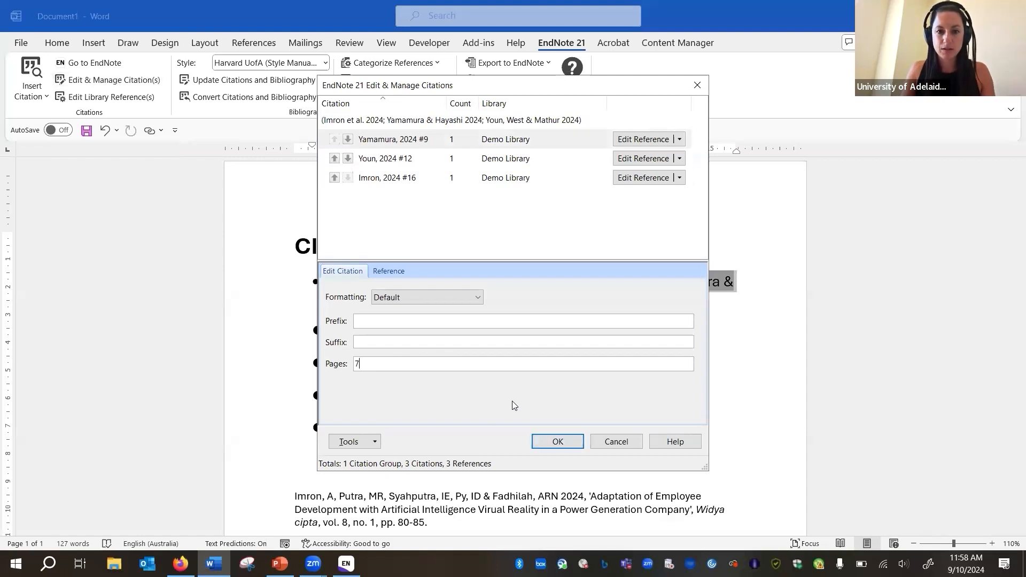
pyautogui.click(551, 444)
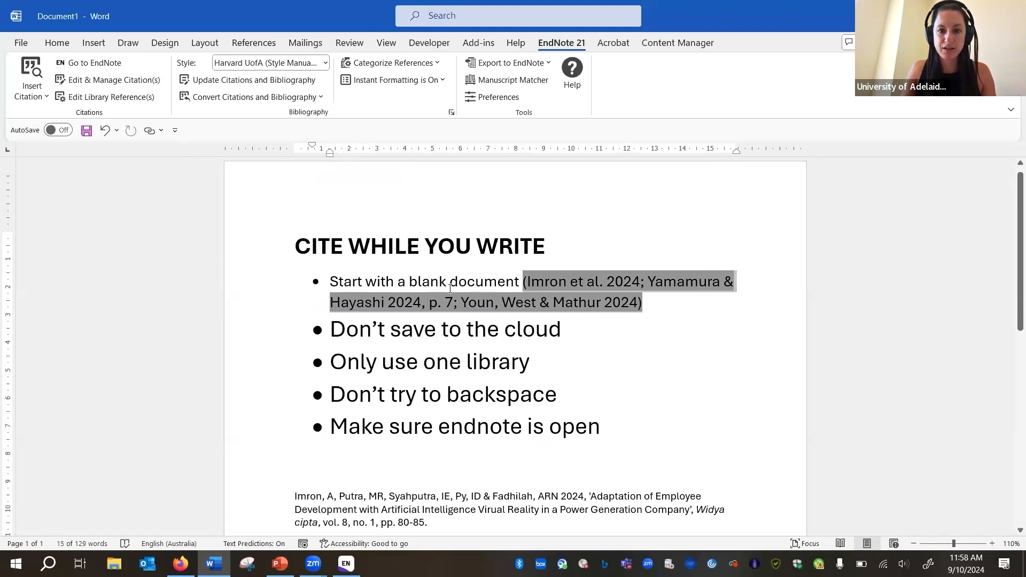
pyautogui.click(668, 429)
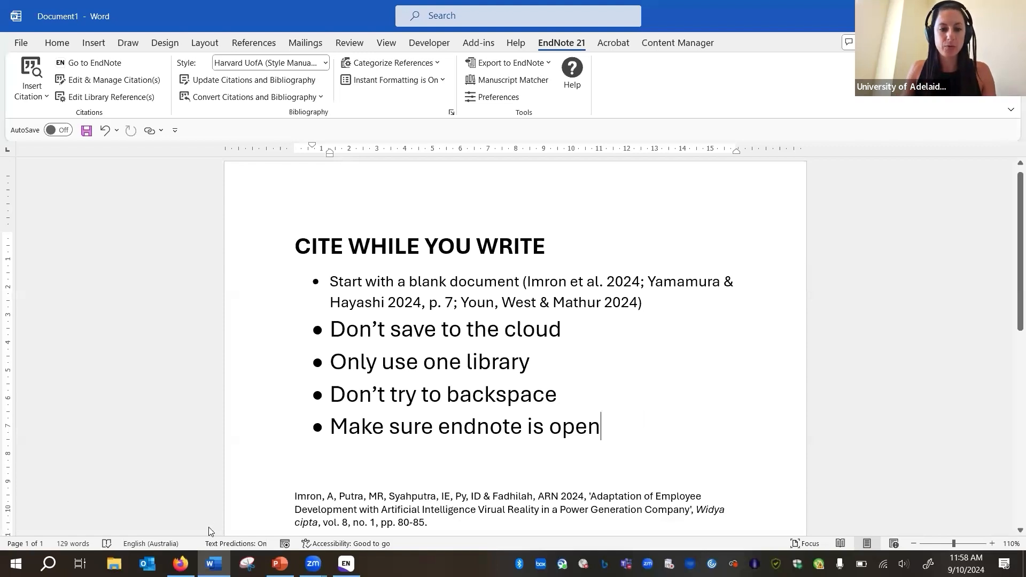
# - Switch to Firefox and open the University Library home page from the library search site
pyautogui.click(181, 564)
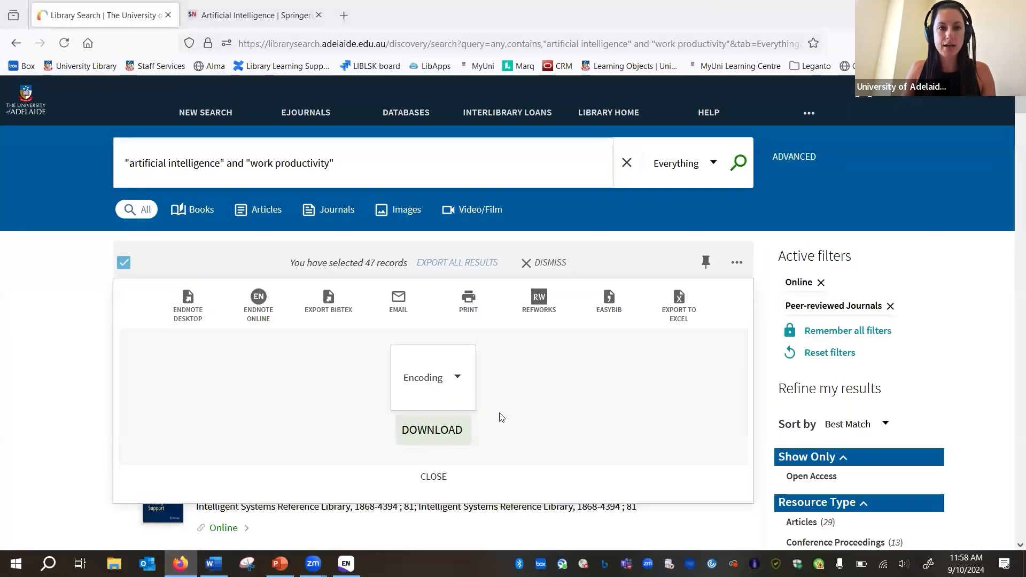
pyautogui.click(609, 113)
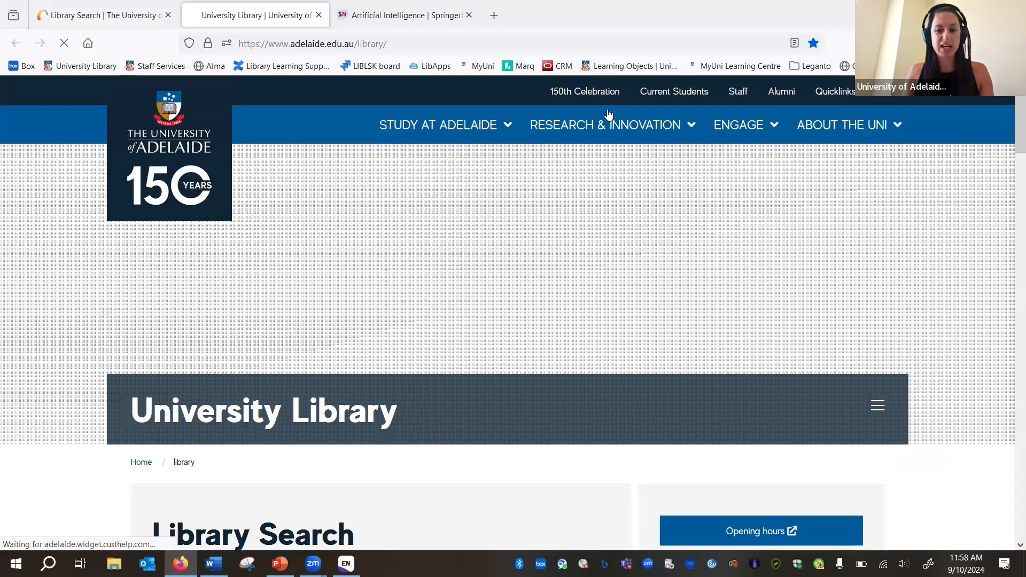
pyautogui.moveTo(607, 114)
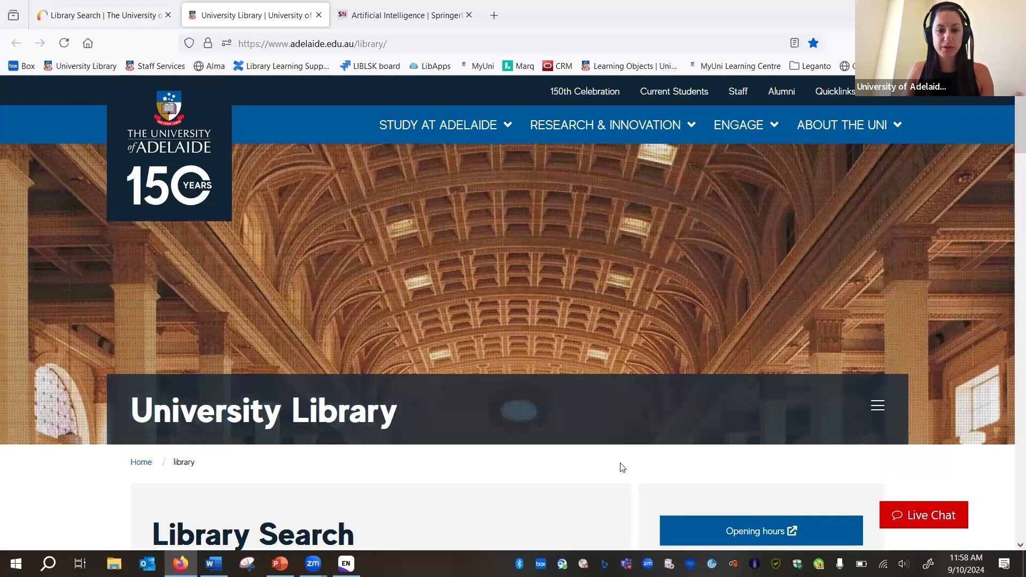
# - Open the library's services for students page and look through its study help and referencing support information
pyautogui.scroll(-5, 619, 466)
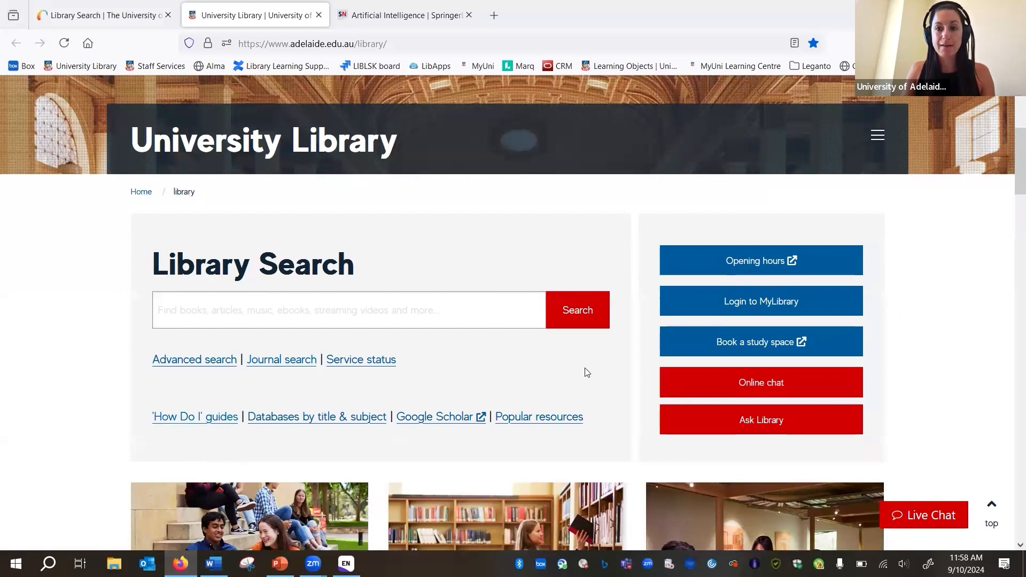
pyautogui.scroll(-5, 588, 373)
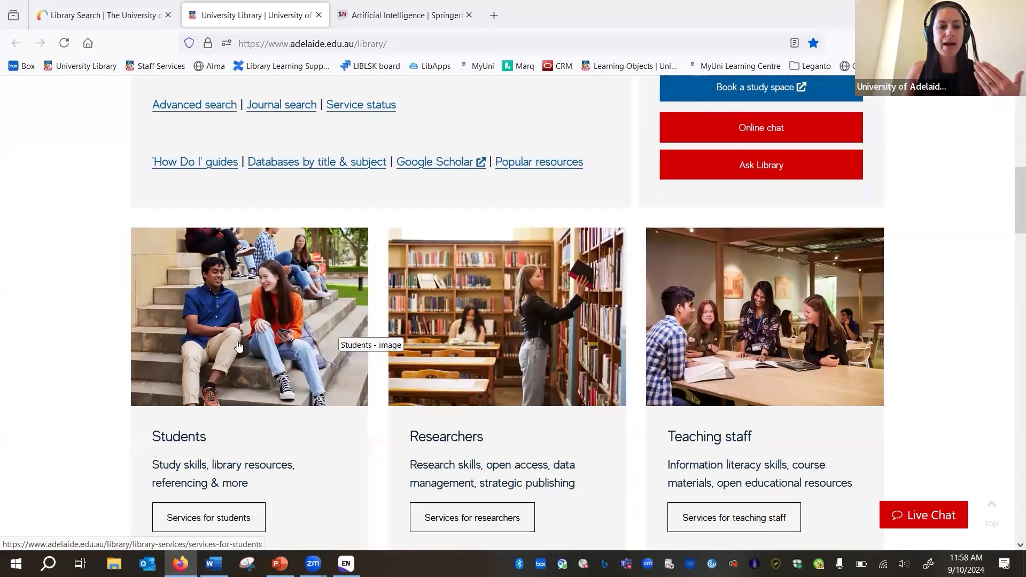
pyautogui.click(212, 525)
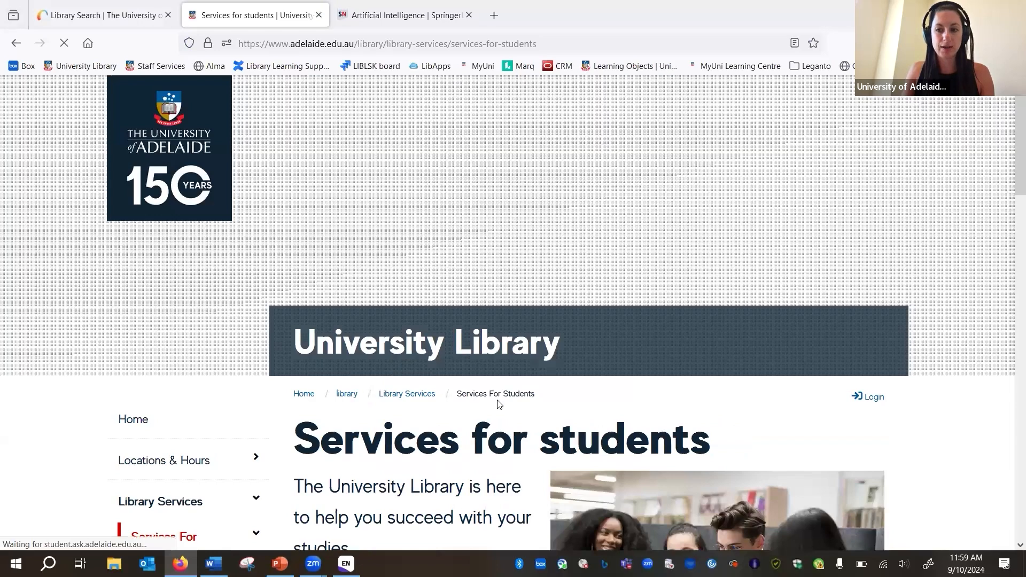
pyautogui.scroll(-10, 499, 401)
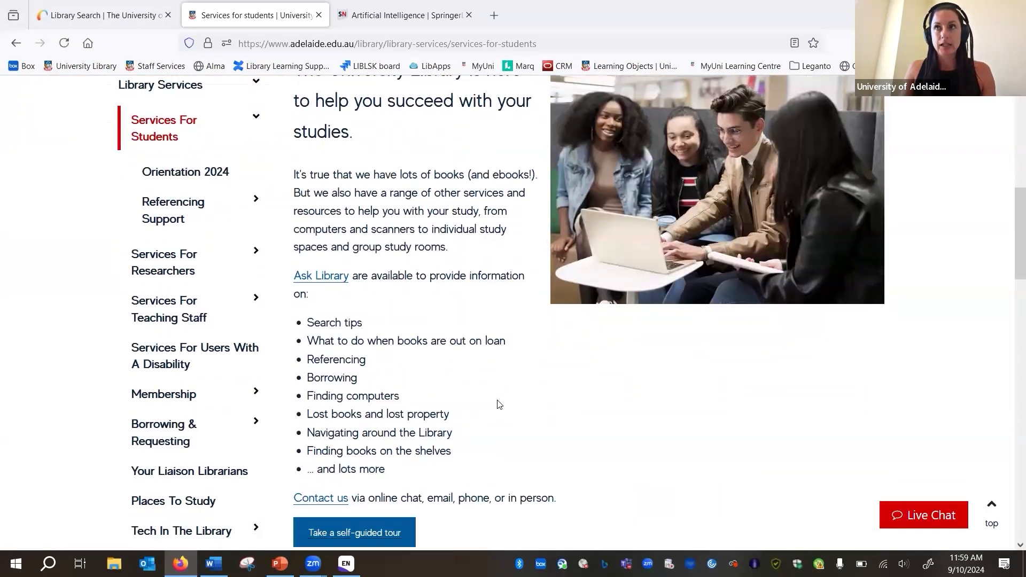
pyautogui.scroll(3, 499, 403)
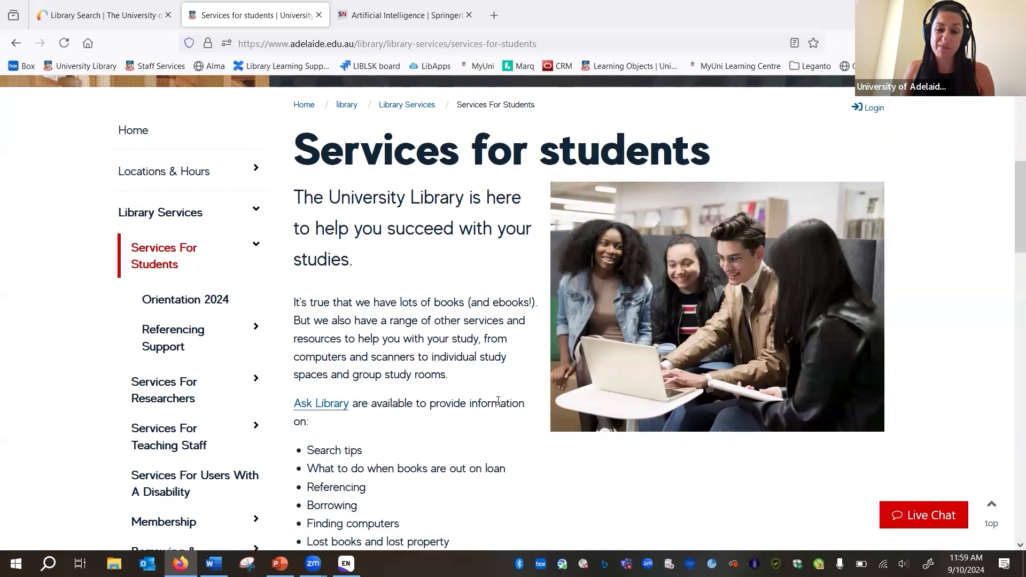
pyautogui.scroll(-1, 498, 401)
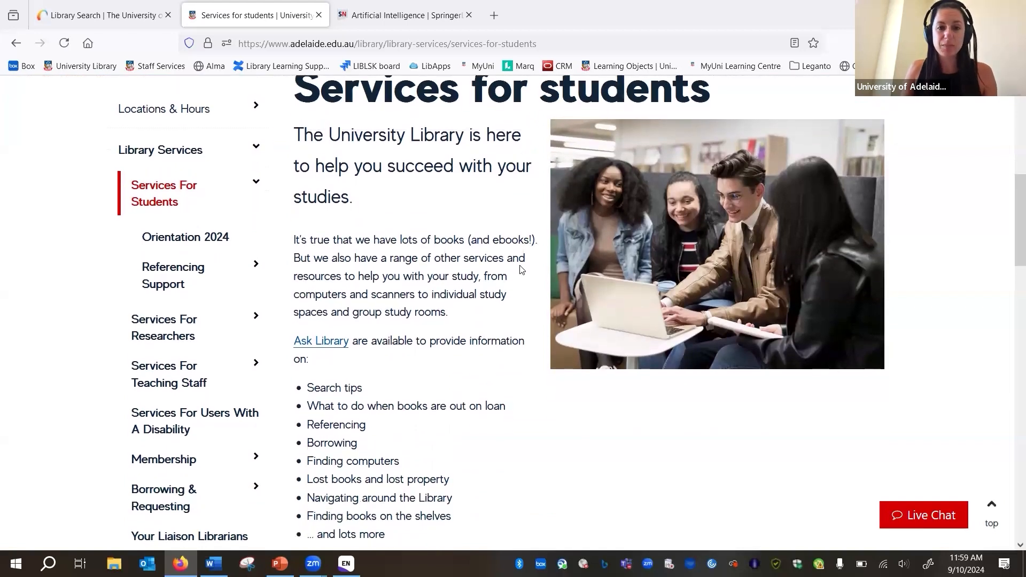
pyautogui.scroll(2, 513, 268)
pyautogui.scroll(-3, 443, 262)
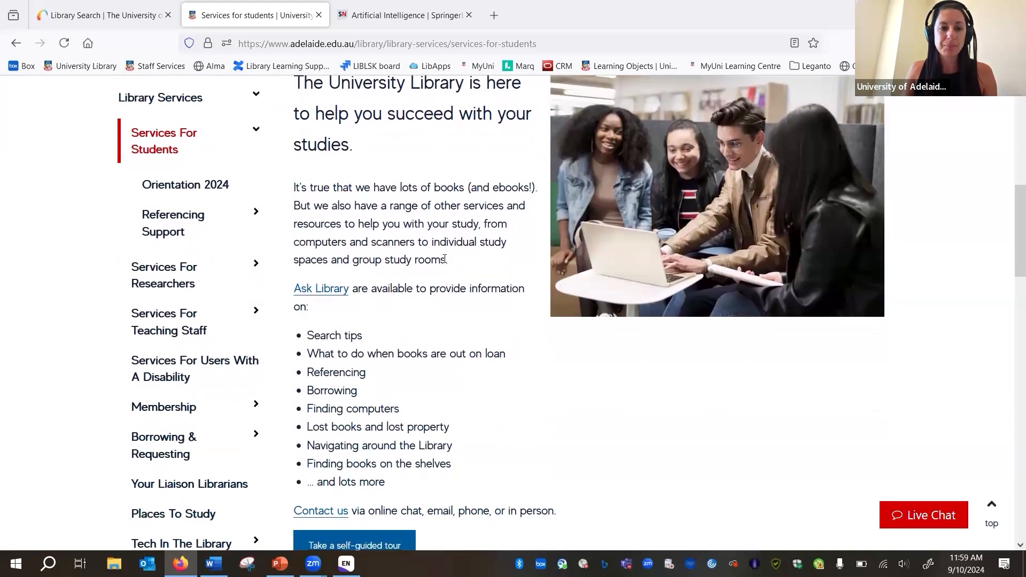
# - Open the library's Training page and look through its Library Essentials courses, student webinars, researcher workshops and EndNote training
pyautogui.scroll(-4, 443, 262)
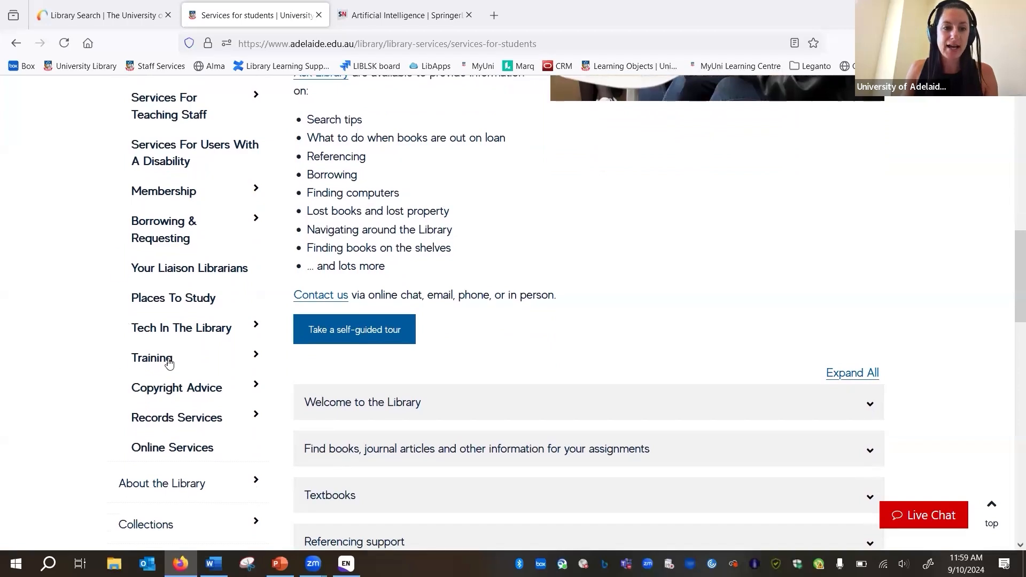
pyautogui.click(156, 366)
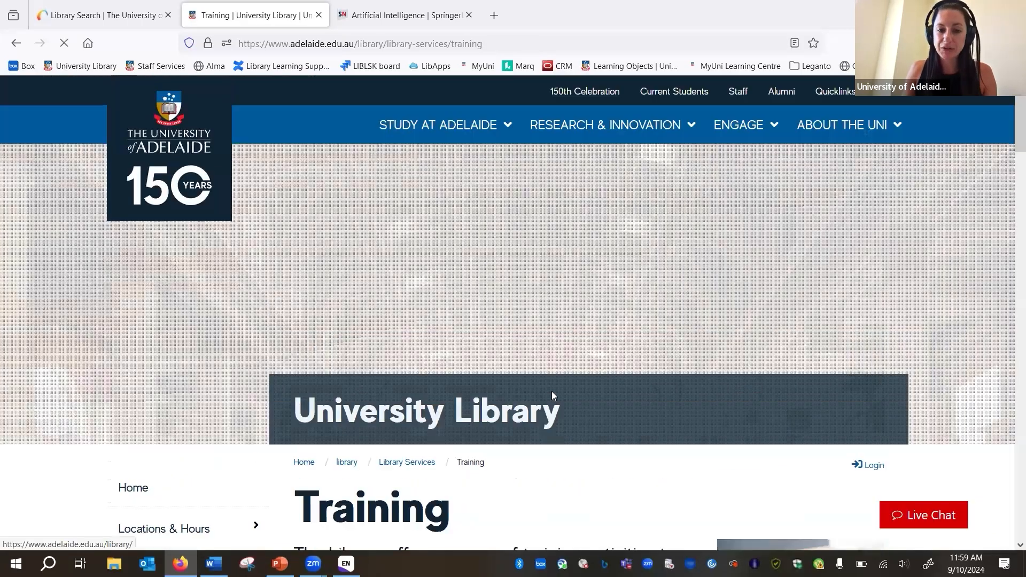
pyautogui.scroll(-15, 553, 396)
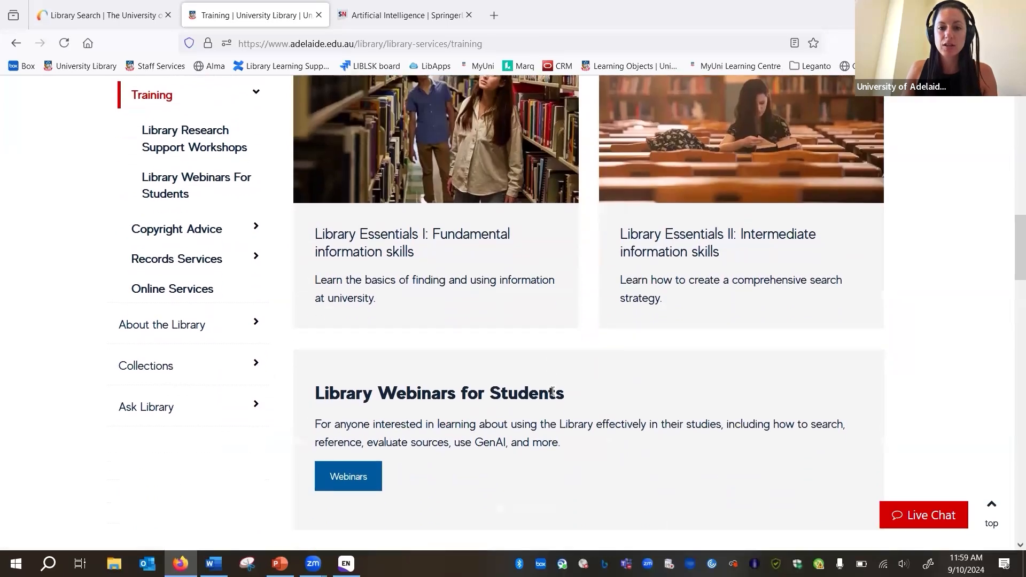
pyautogui.scroll(-12, 553, 395)
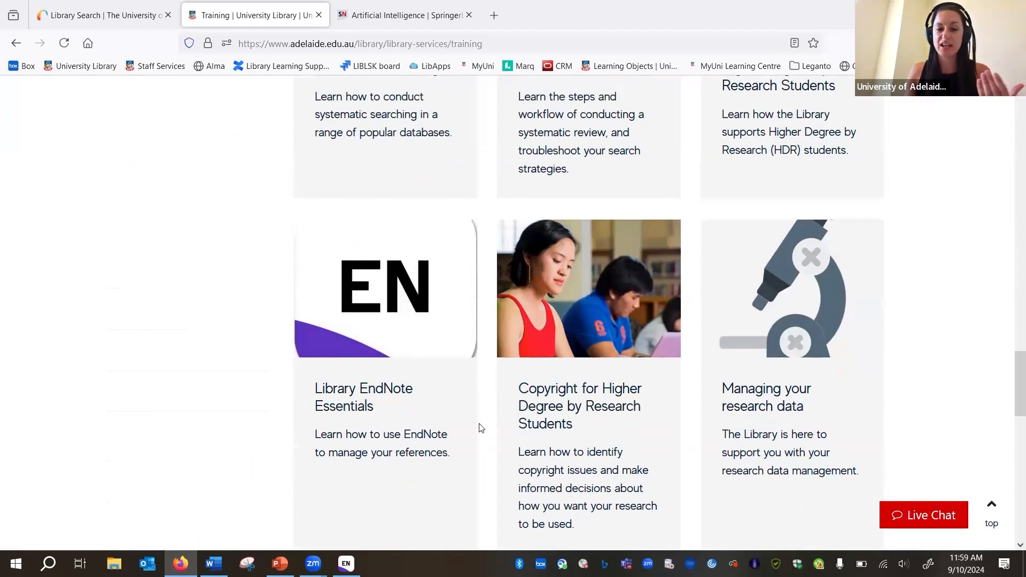
pyautogui.scroll(2, 480, 416)
pyautogui.scroll(8, 481, 414)
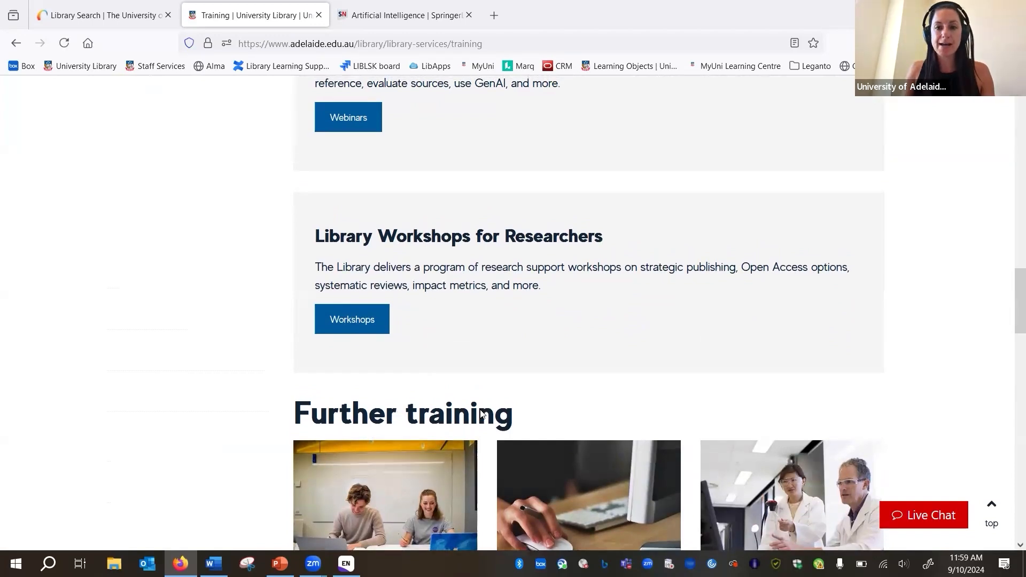
pyautogui.scroll(10, 481, 414)
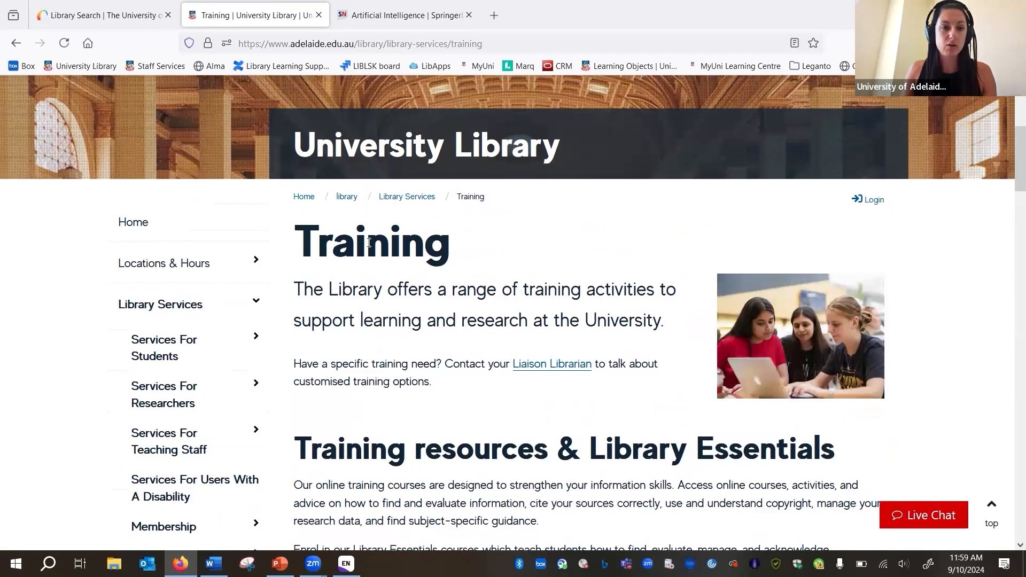
# - Return to the University Library home page and open its 'How Do I' guides, going to the list of guide categories
pyautogui.click(347, 198)
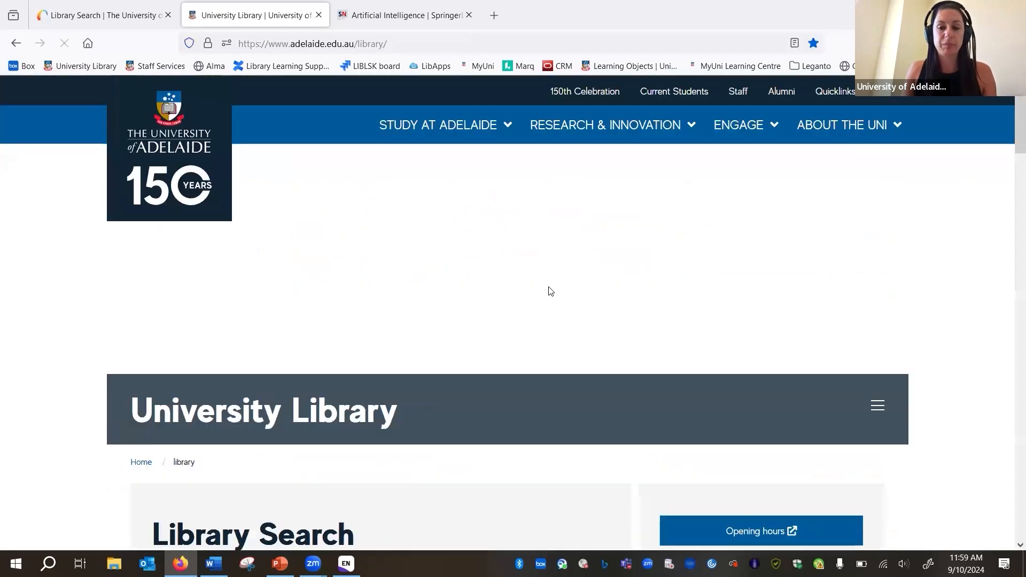
pyautogui.scroll(-7, 548, 287)
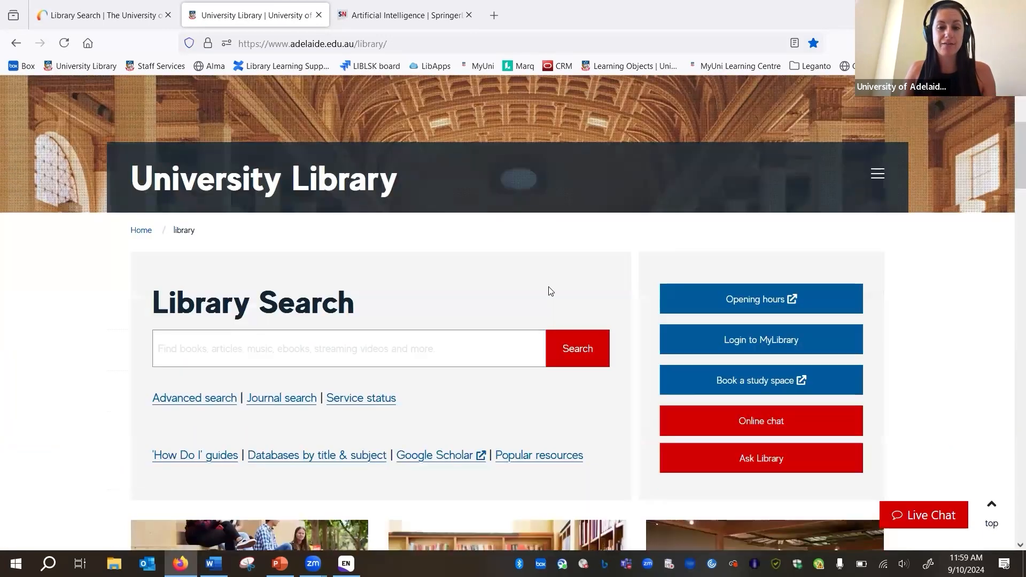
pyautogui.click(218, 275)
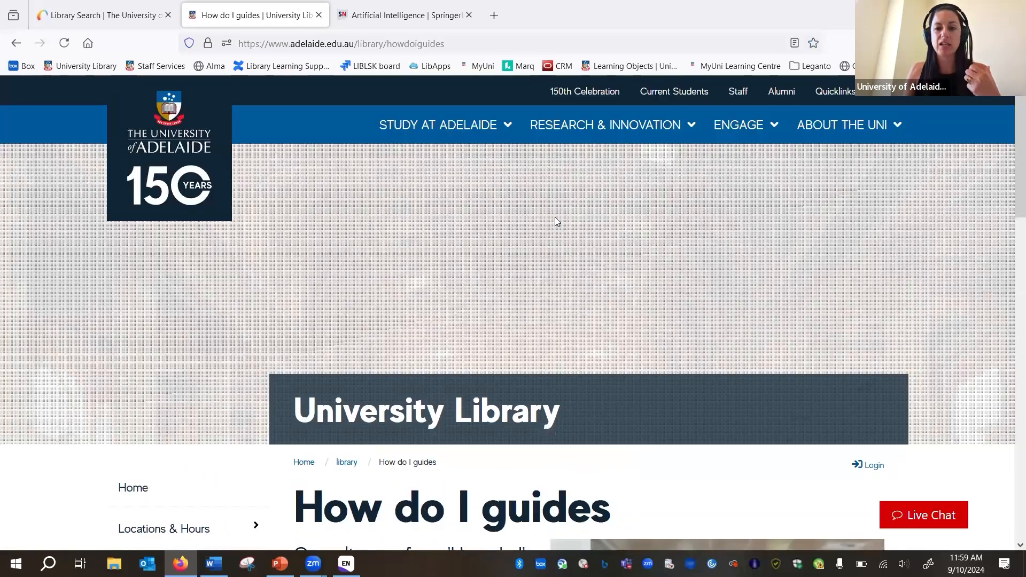
pyautogui.scroll(-5, 572, 464)
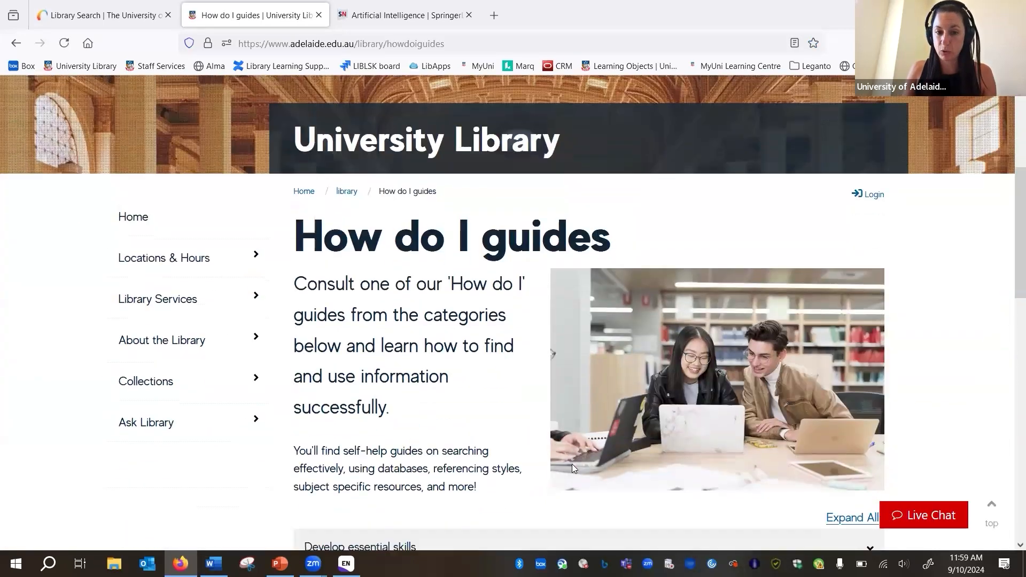
pyautogui.scroll(-7, 572, 464)
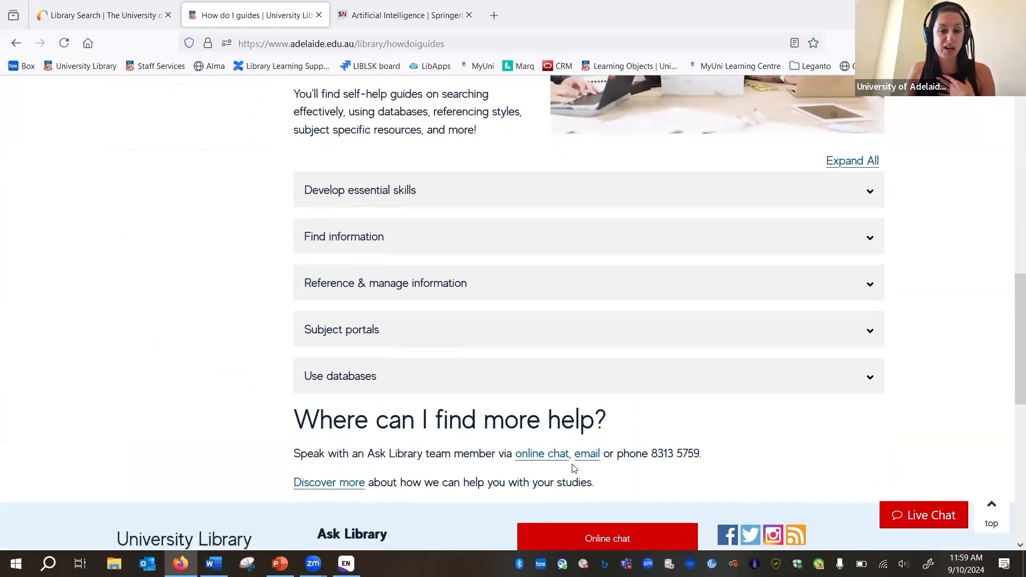
# - Expand the Reference & manage information guides and open the EndNote guide
pyautogui.click(474, 289)
pyautogui.scroll(-2, 435, 321)
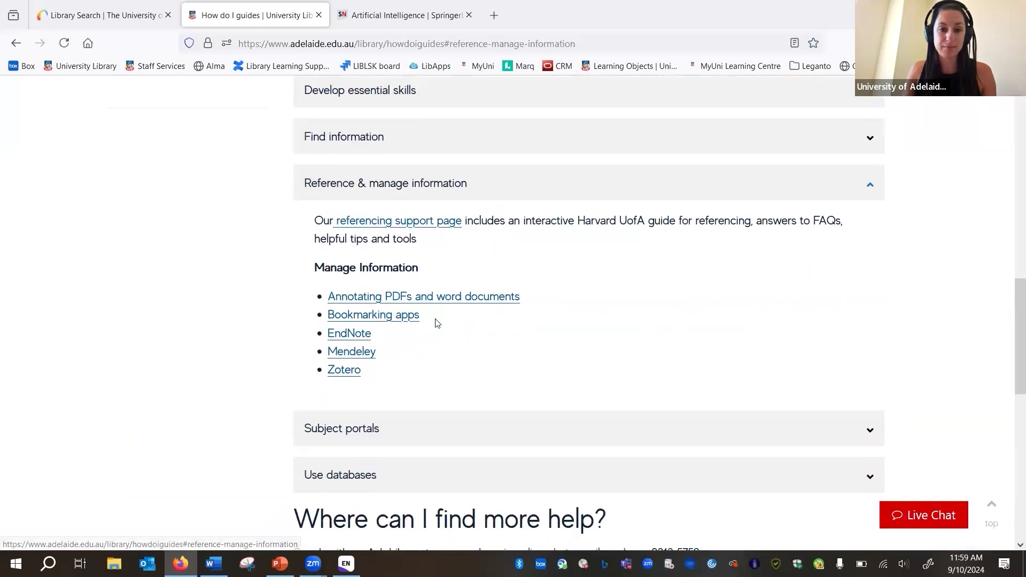
pyautogui.click(337, 330)
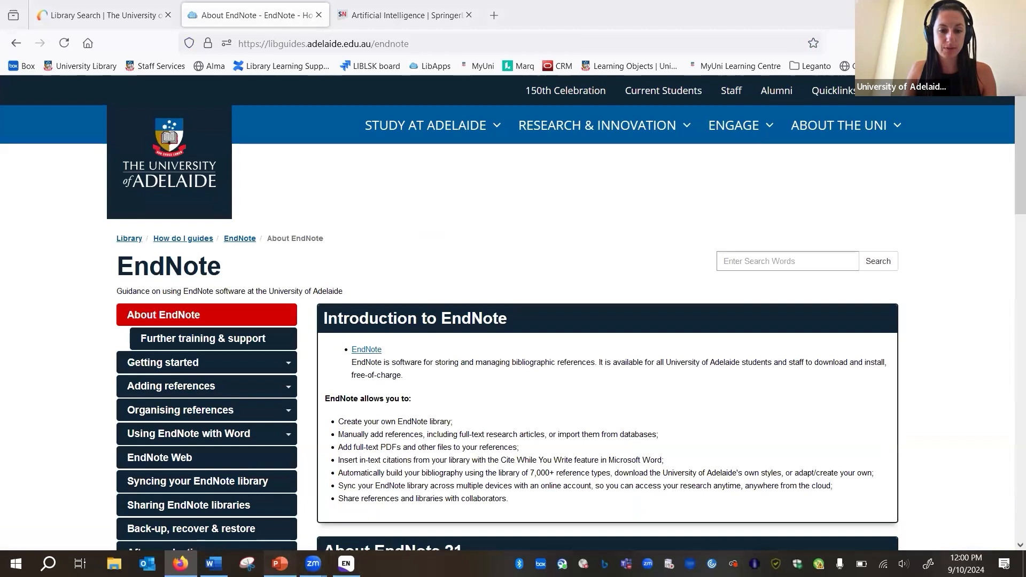
# - Switch to the "Managing References with EndNote" presentation in PowerPoint and start the slide show from the "What is EndNote?" slide
pyautogui.hotkey('alt', 'Tab')
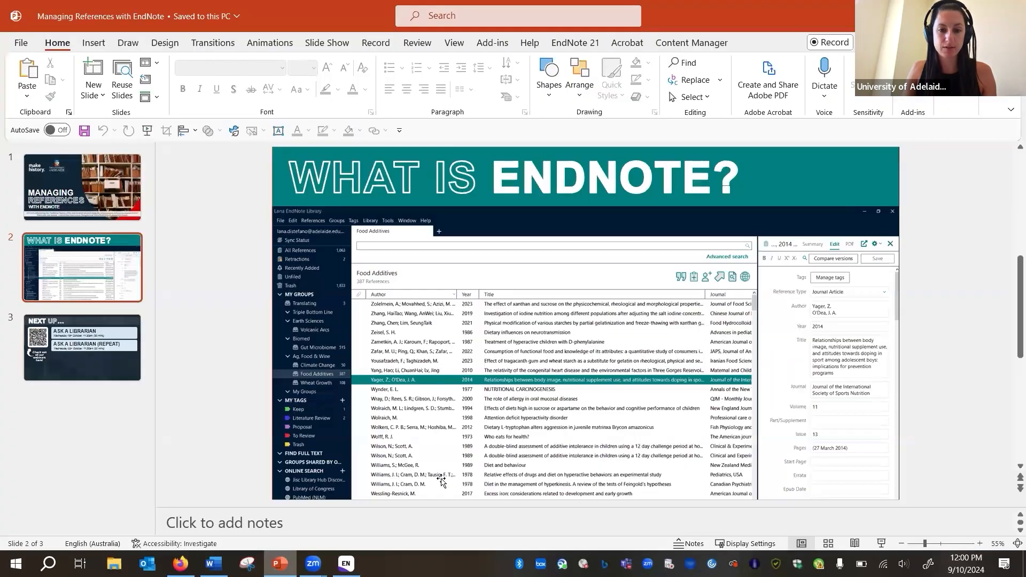
pyautogui.click(881, 544)
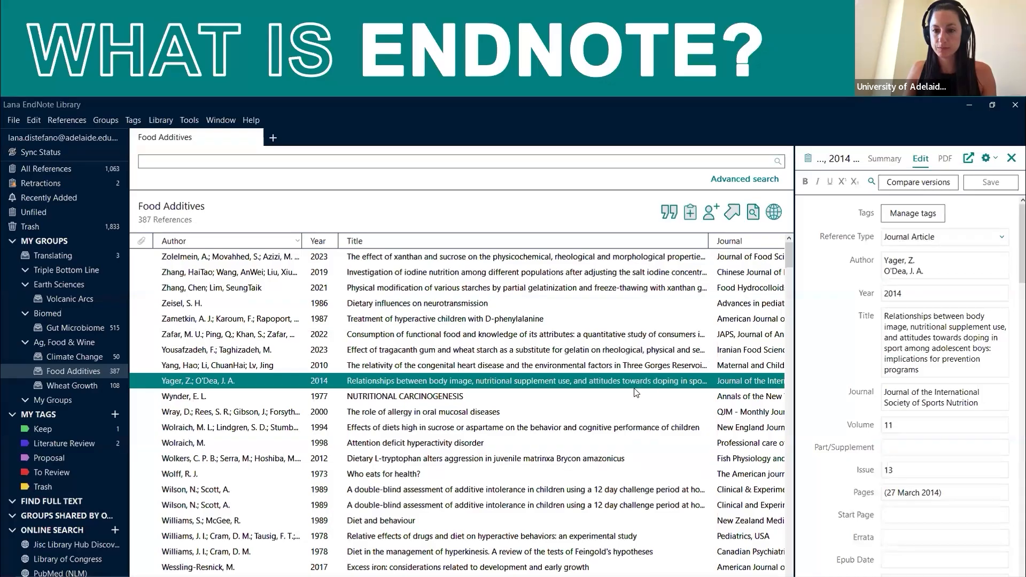